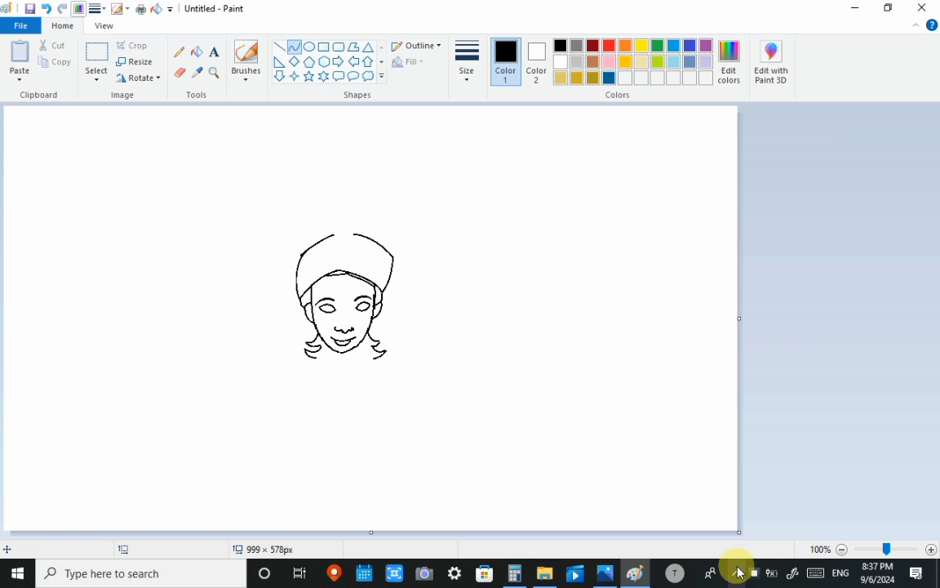
pyautogui.click(753, 571)
pyautogui.click(795, 423)
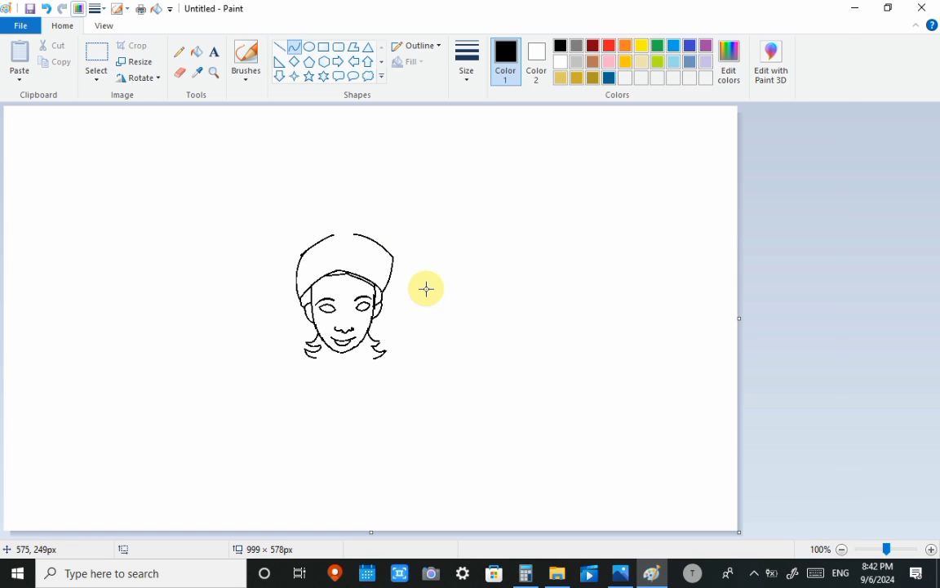
# - Complete the mouth with an upper-lip curve and draw small oval irises inside both eyes
pyautogui.moveTo(332, 337); pyautogui.dragTo(346, 335)
pyautogui.click(346, 337)
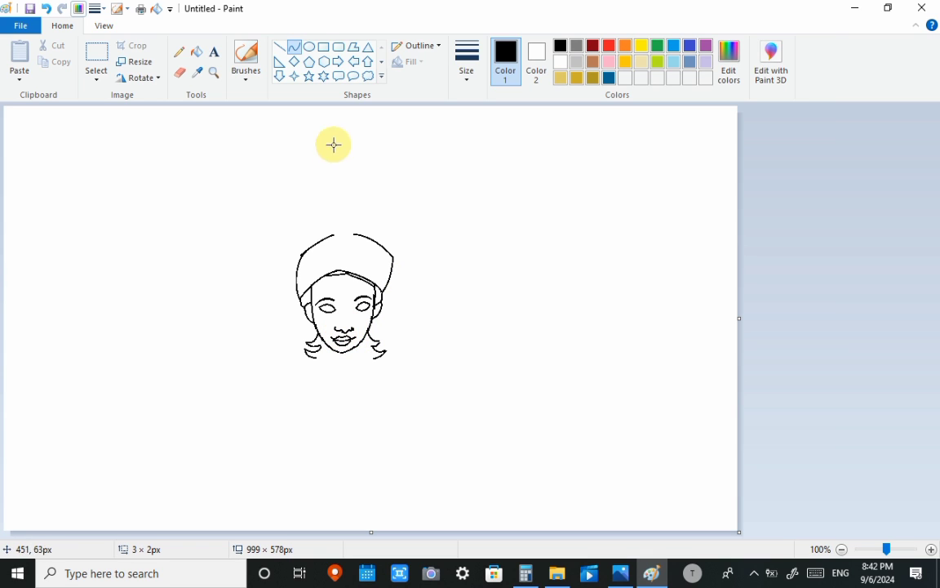
pyautogui.click(309, 47)
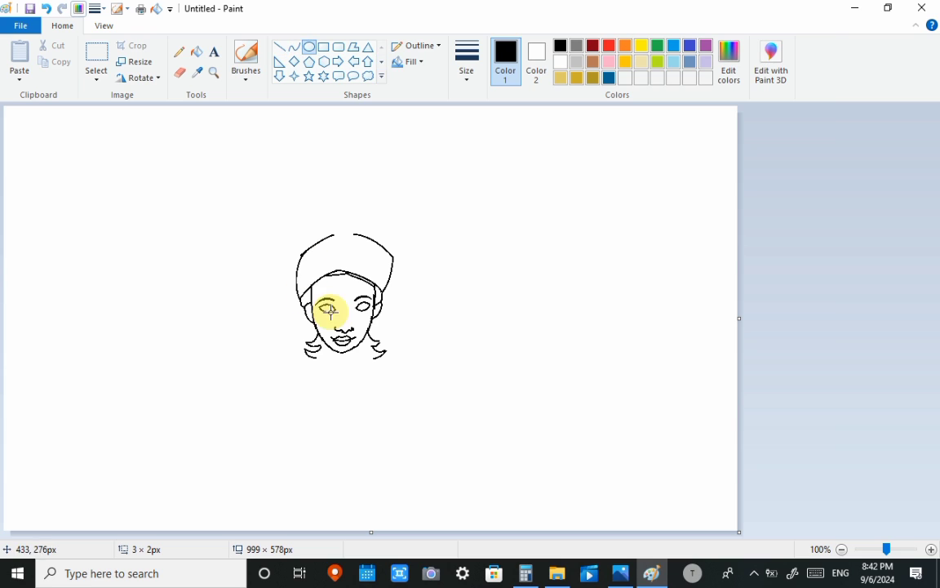
pyautogui.moveTo(324, 309); pyautogui.dragTo(367, 308)
pyautogui.click(435, 274)
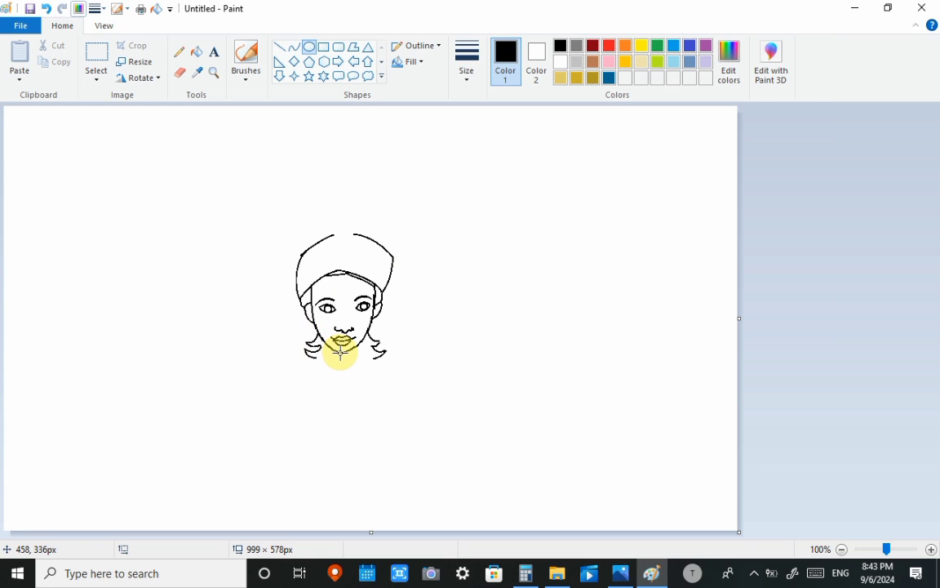
# - Draw small round earrings below both ears with the Oval shape, the left one about 12 × 14 px
pyautogui.moveTo(341, 352); pyautogui.dragTo(282, 373)
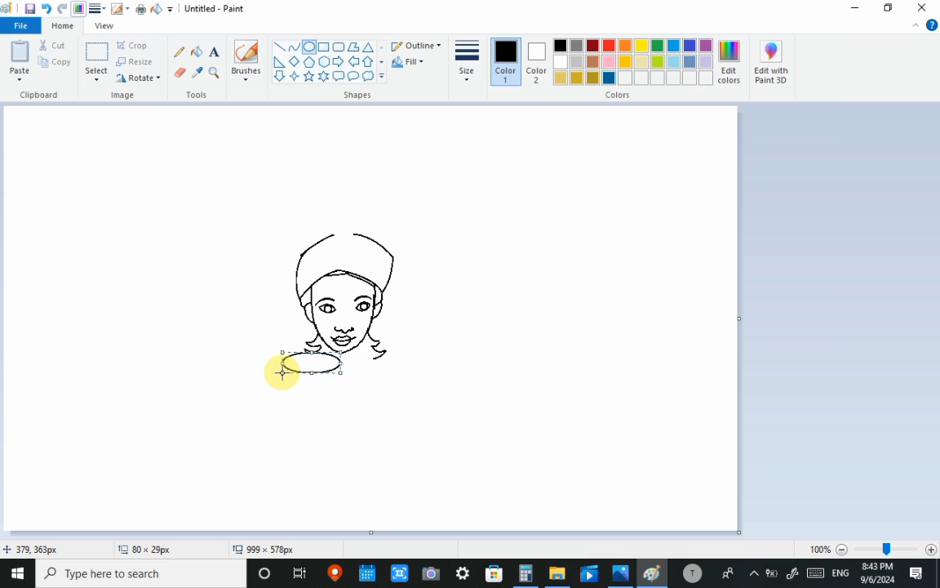
pyautogui.hotkey('ctrl', 'z')
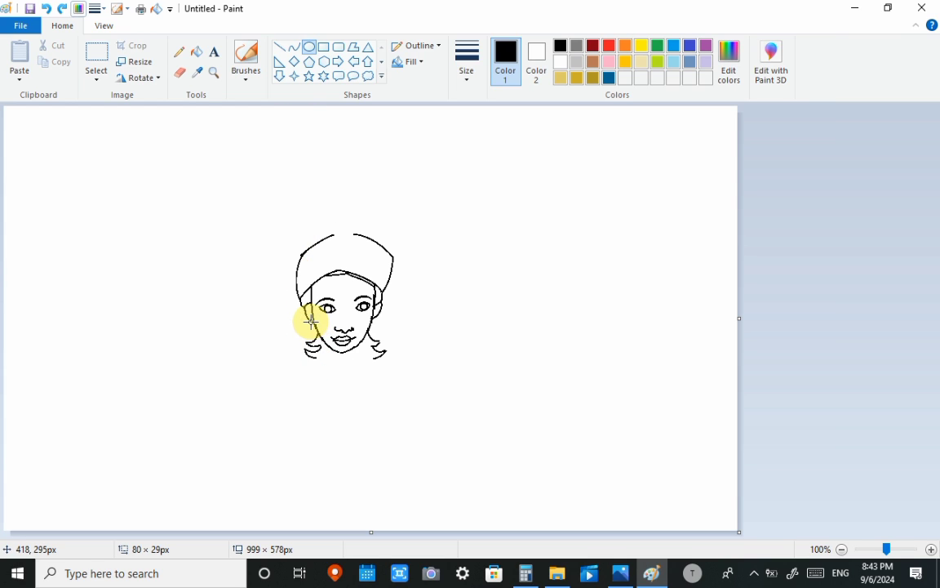
pyautogui.moveTo(309, 318); pyautogui.dragTo(318, 328)
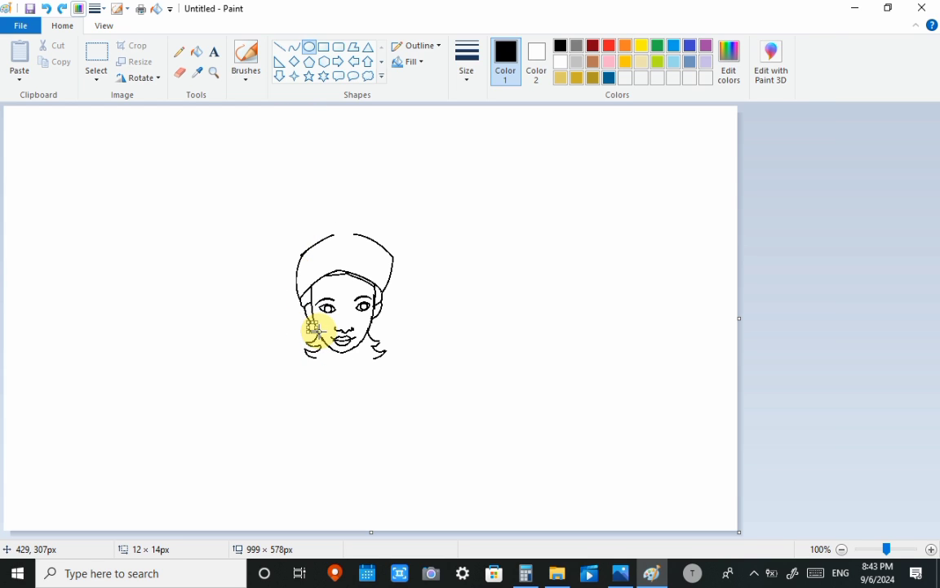
pyautogui.click(358, 331)
pyautogui.moveTo(371, 317); pyautogui.dragTo(379, 324)
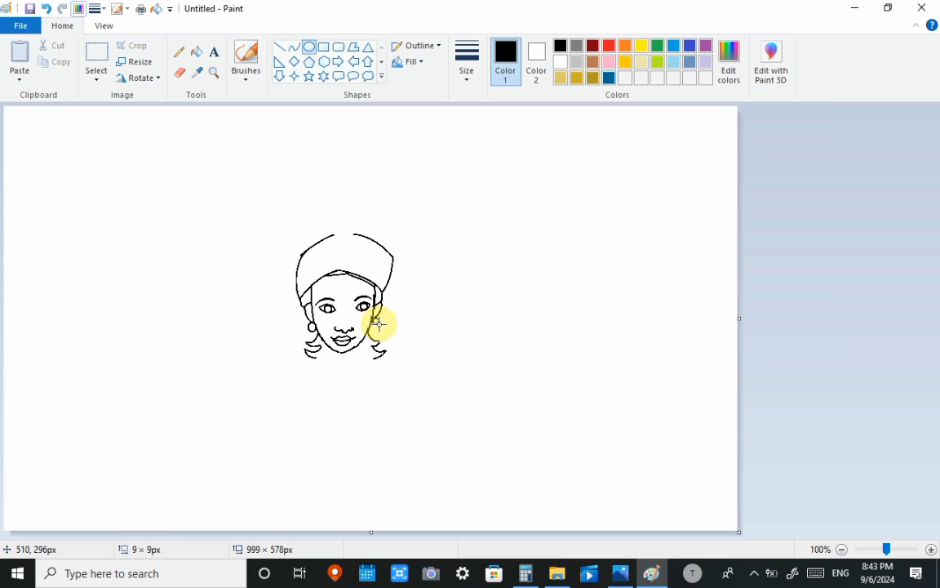
pyautogui.click(431, 326)
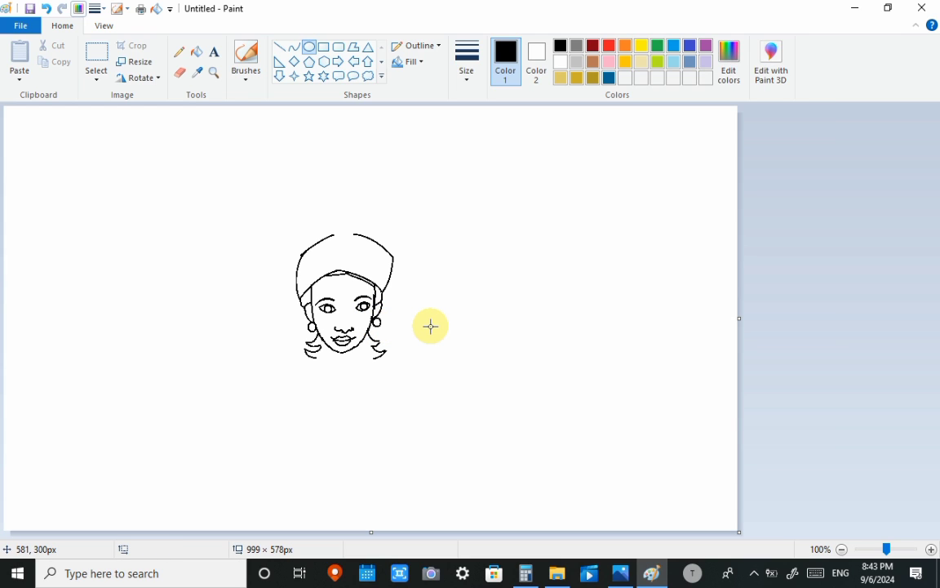
# - Try to draw the left shoulder as a curve about 92 × 66 px from the chin, with an elbow curve below
pyautogui.click(293, 47)
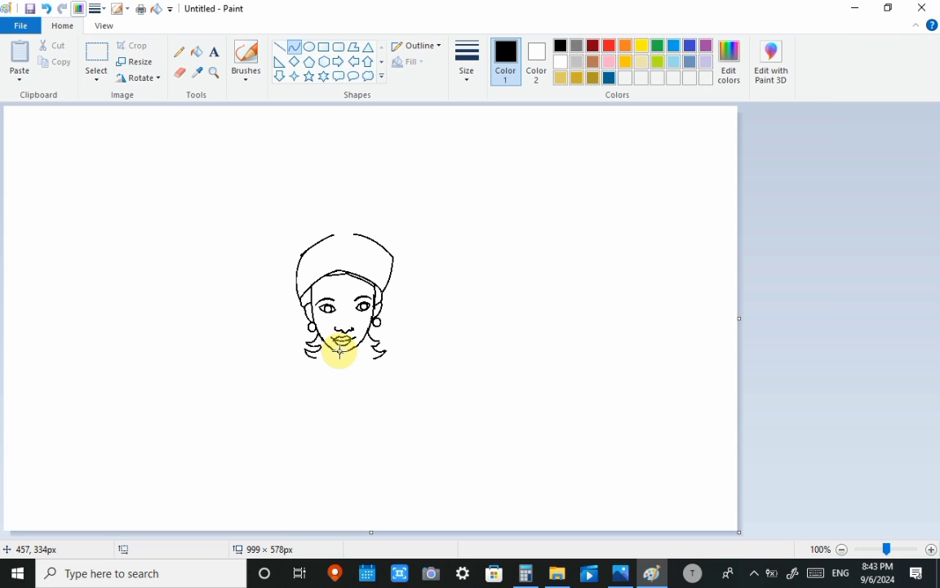
pyautogui.moveTo(342, 354); pyautogui.dragTo(301, 363)
pyautogui.click(301, 363)
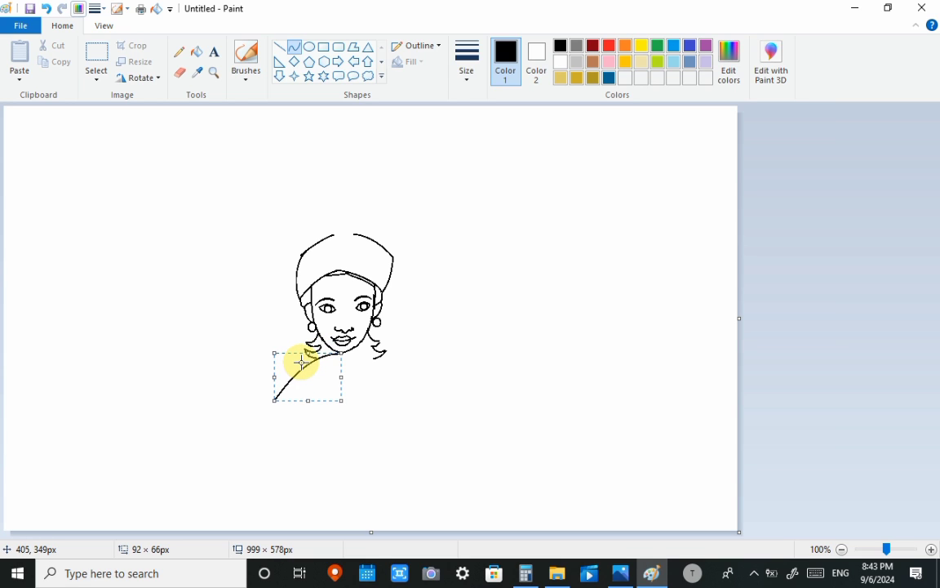
pyautogui.press('Left')
pyautogui.press('Left')
pyautogui.press('Left')
pyautogui.press('Left')
pyautogui.press('Left')
pyautogui.press('Left')
pyautogui.press('Left')
pyautogui.click(389, 403)
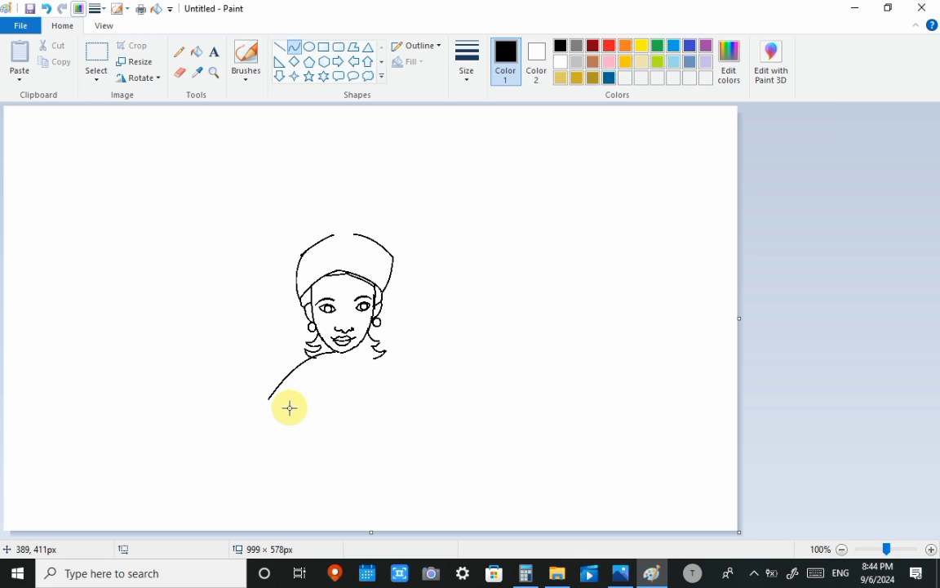
pyautogui.moveTo(289, 408)
pyautogui.mouseDown()
pyautogui.moveTo(258, 403)
pyautogui.moveTo(271, 411)
pyautogui.mouseUp()
pyautogui.hotkey('ctrl', 'z')
pyautogui.hotkey('ctrl', 'z')
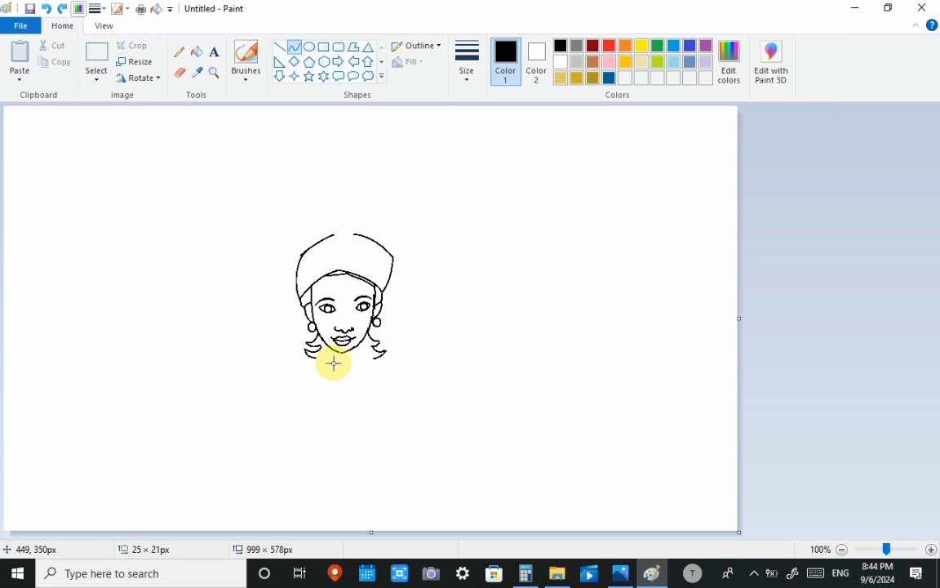
# - Draw the left shoulder and upper-arm curve from the chin, ending in an elbow curve about 48 × 42 px
pyautogui.moveTo(336, 353)
pyautogui.mouseDown()
pyautogui.moveTo(271, 393)
pyautogui.moveTo(315, 357)
pyautogui.moveTo(271, 397)
pyautogui.moveTo(305, 416)
pyautogui.moveTo(291, 421)
pyautogui.mouseUp()
pyautogui.click(280, 402)
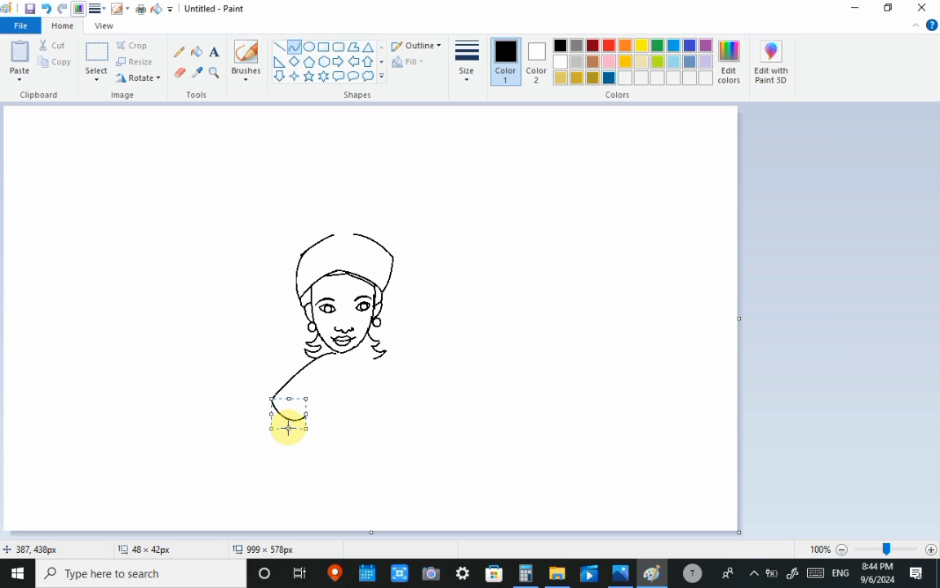
pyautogui.click(456, 434)
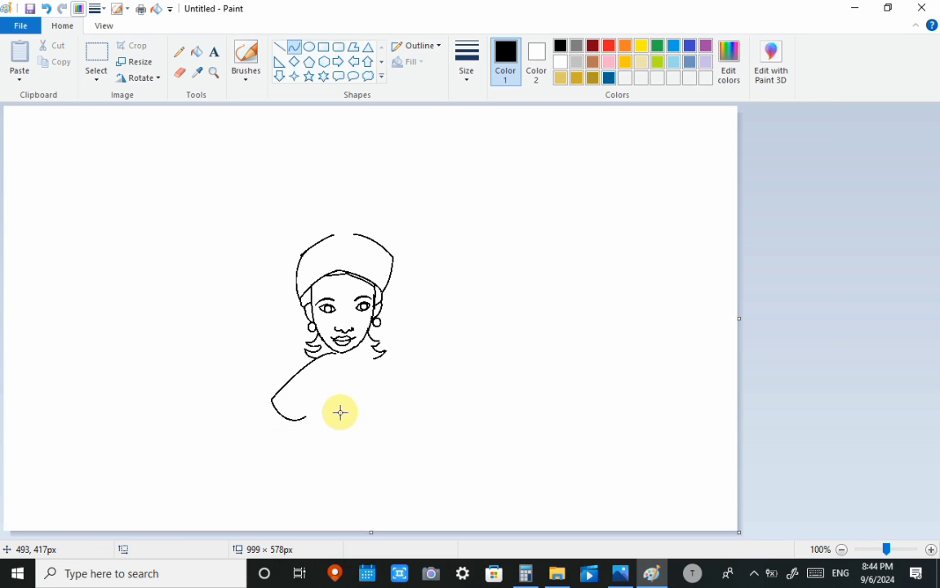
# - Undo the elbow curve and redraw it shallower, with a short curved line above it for the forearm's upper edge
pyautogui.moveTo(287, 393); pyautogui.dragTo(309, 392)
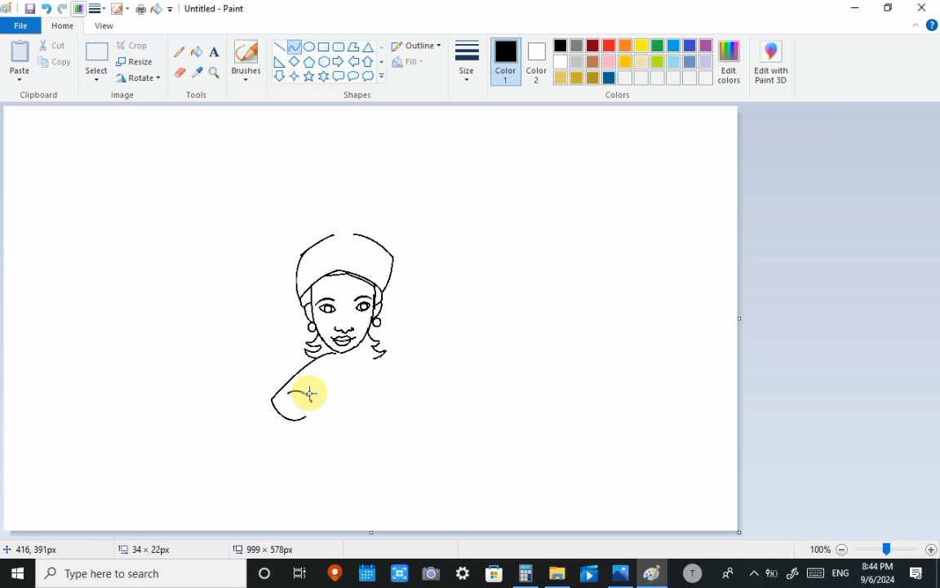
pyautogui.click(309, 393)
pyautogui.hotkey('ctrl', 'z')
pyautogui.hotkey('ctrl', 'z')
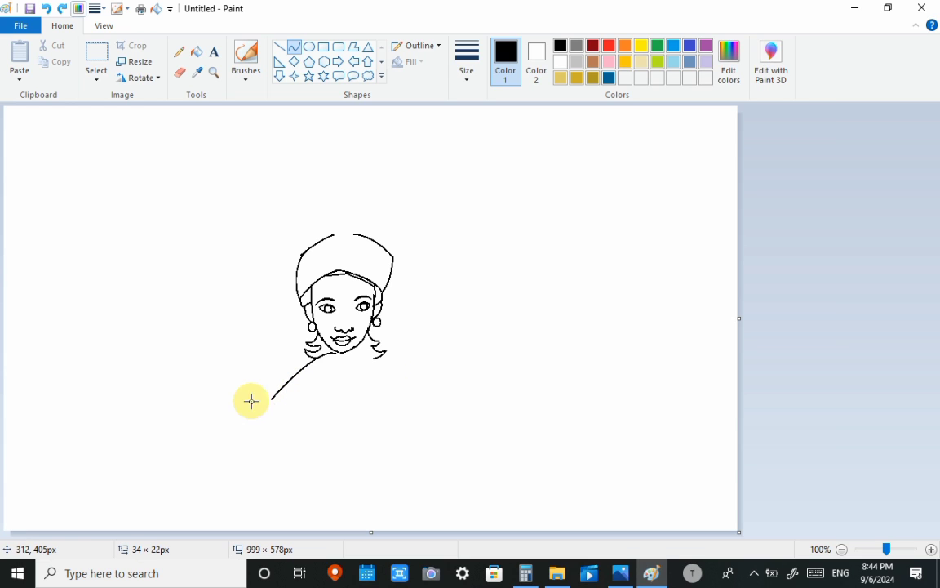
pyautogui.moveTo(271, 399)
pyautogui.mouseDown()
pyautogui.moveTo(307, 412)
pyautogui.moveTo(271, 407)
pyautogui.moveTo(288, 420)
pyautogui.moveTo(314, 397)
pyautogui.moveTo(296, 389)
pyautogui.moveTo(308, 392)
pyautogui.mouseUp()
pyautogui.click(366, 387)
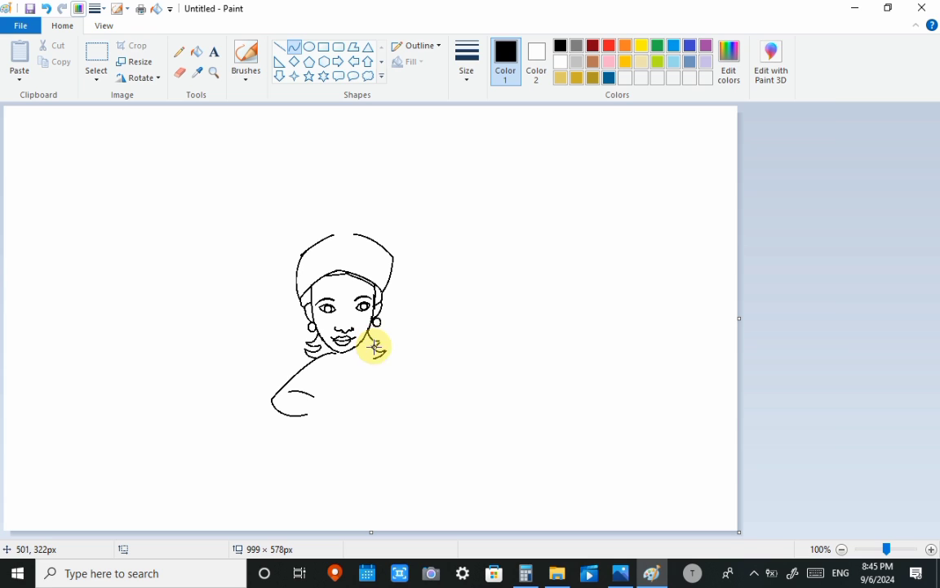
# - Erase the lower hair tip on the face's right side and draw a right shoulder curve about 56 × 51 px
pyautogui.click(180, 73)
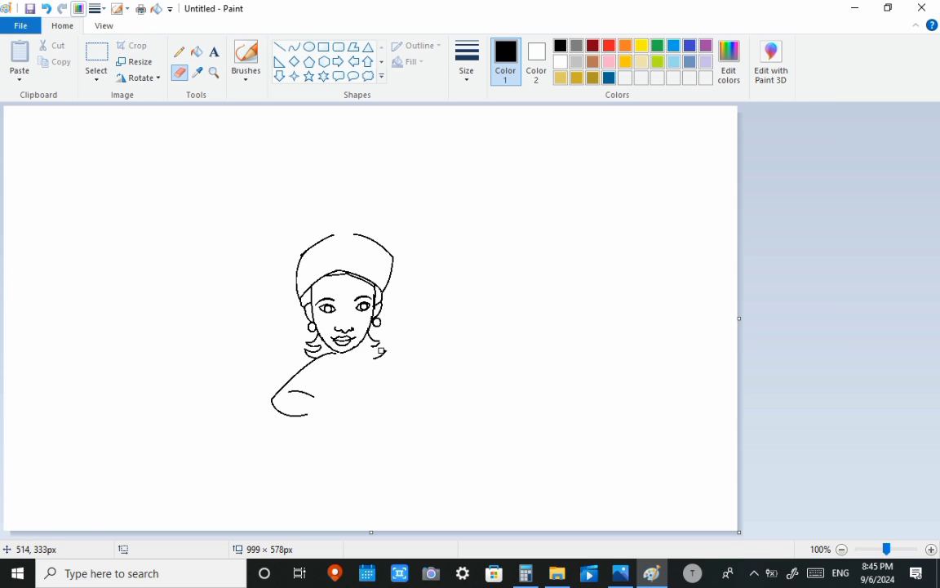
pyautogui.click(294, 47)
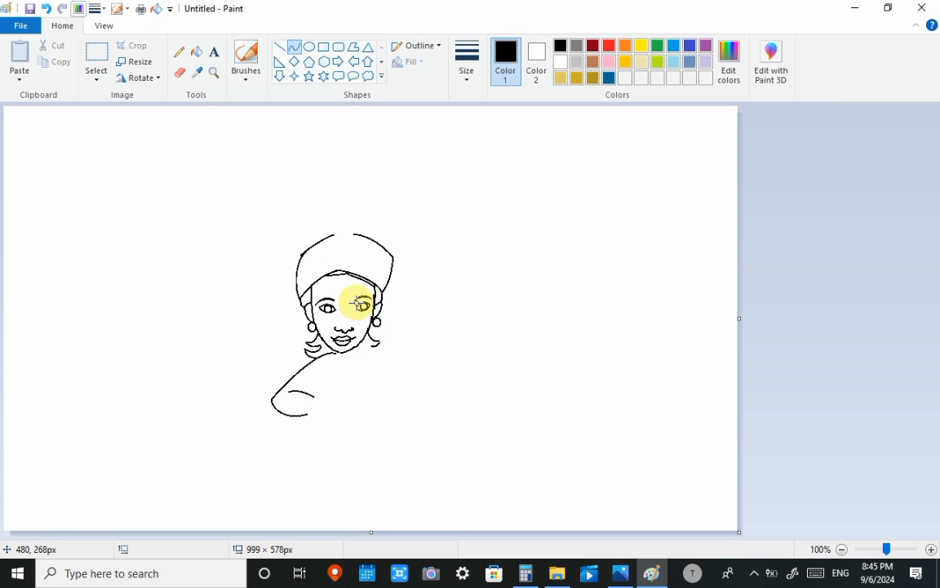
pyautogui.moveTo(371, 349); pyautogui.dragTo(408, 353)
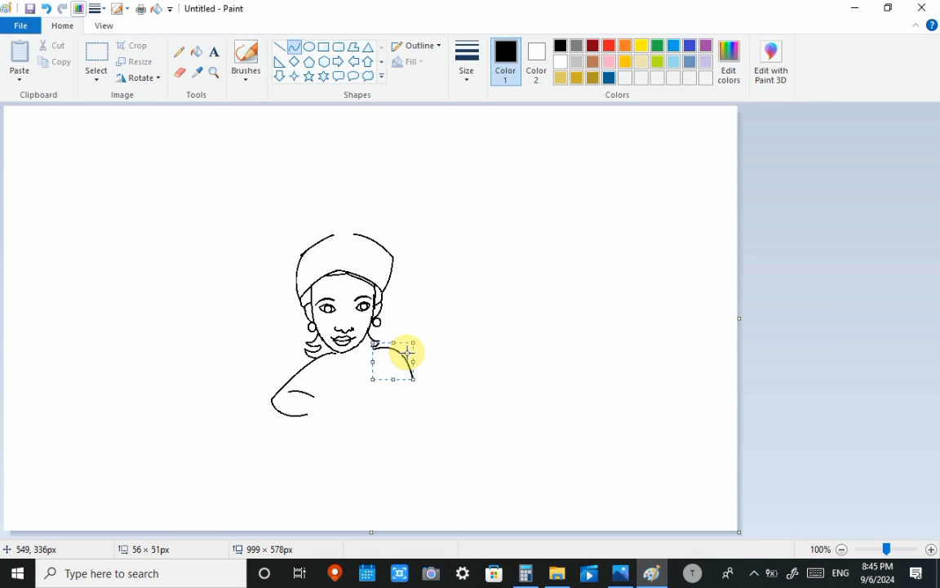
pyautogui.click(407, 353)
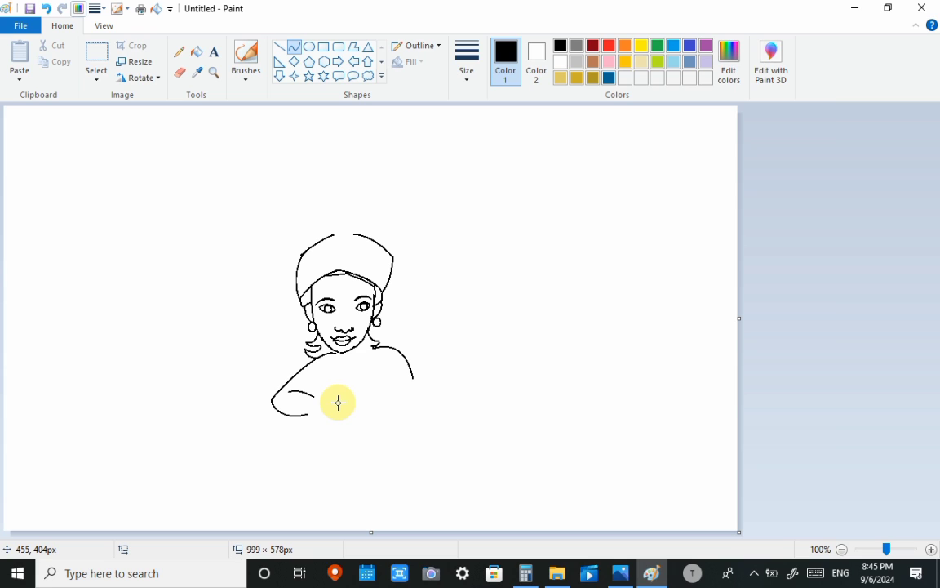
# - Draw a long straight horizontal tabletop line just beneath the bent arm
pyautogui.moveTo(128, 417); pyautogui.dragTo(482, 417)
pyautogui.press('Escape')
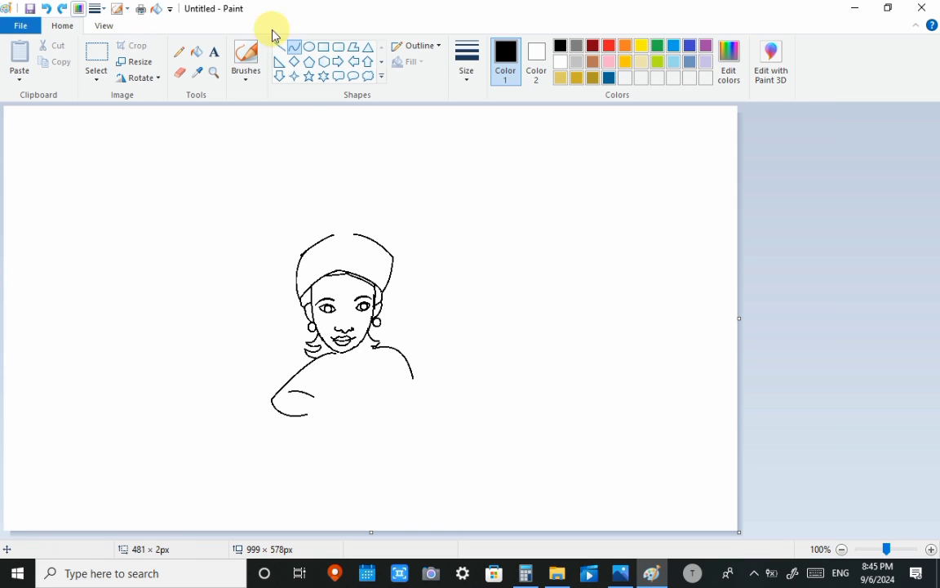
pyautogui.click(280, 47)
pyautogui.moveTo(155, 421); pyautogui.dragTo(476, 421)
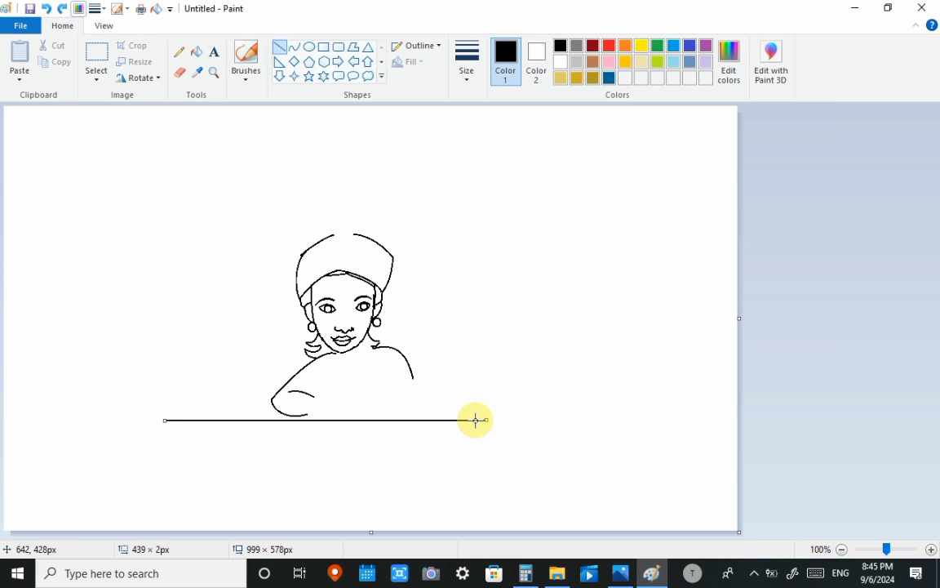
pyautogui.click(615, 321)
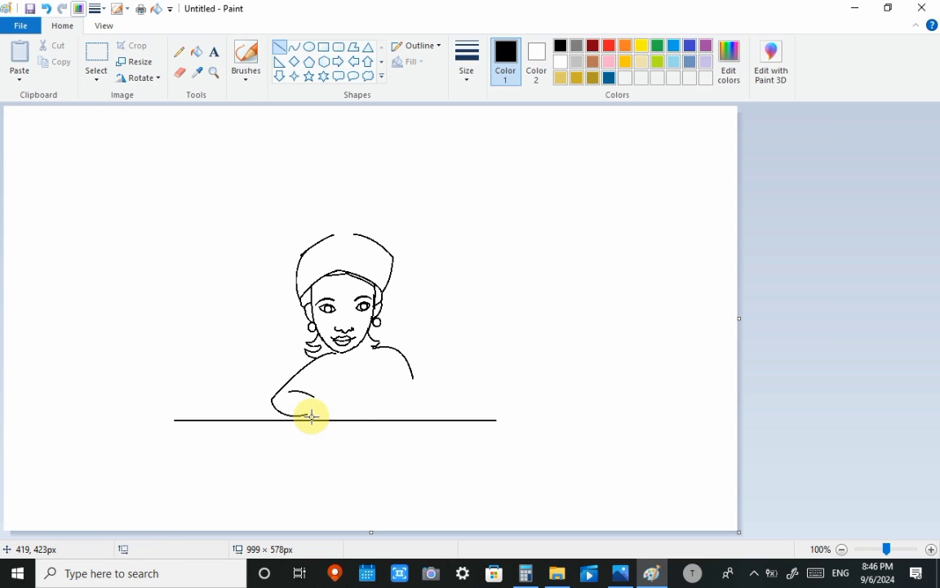
# - Extend both forearm edges toward the wrist and draw a rounded curve about 41 × 19 px for the back of the hand
pyautogui.moveTo(308, 413)
pyautogui.mouseDown()
pyautogui.moveTo(331, 411)
pyautogui.moveTo(326, 393)
pyautogui.moveTo(361, 388)
pyautogui.moveTo(358, 397)
pyautogui.mouseUp()
pyautogui.click(356, 390)
pyautogui.click(295, 48)
pyautogui.click(338, 383)
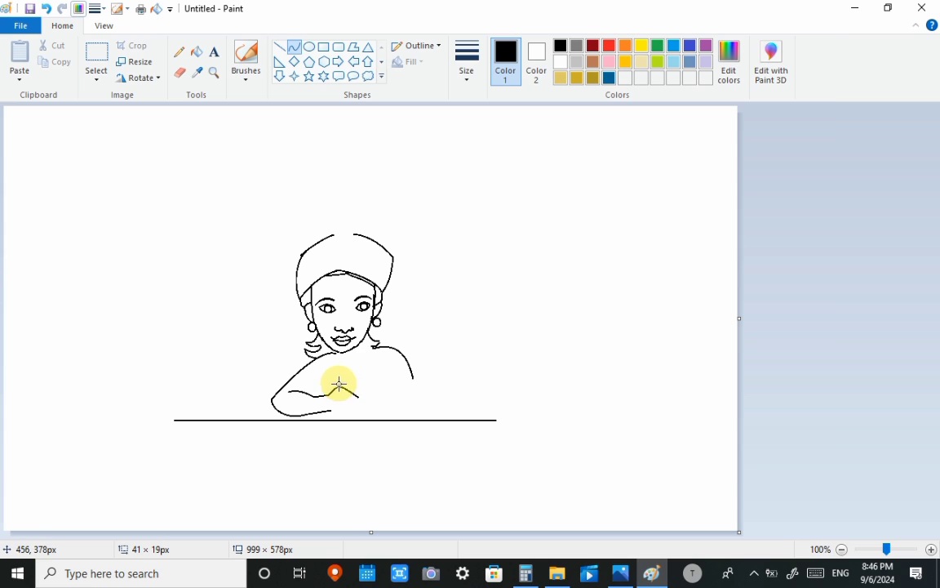
pyautogui.click(352, 384)
pyautogui.click(422, 411)
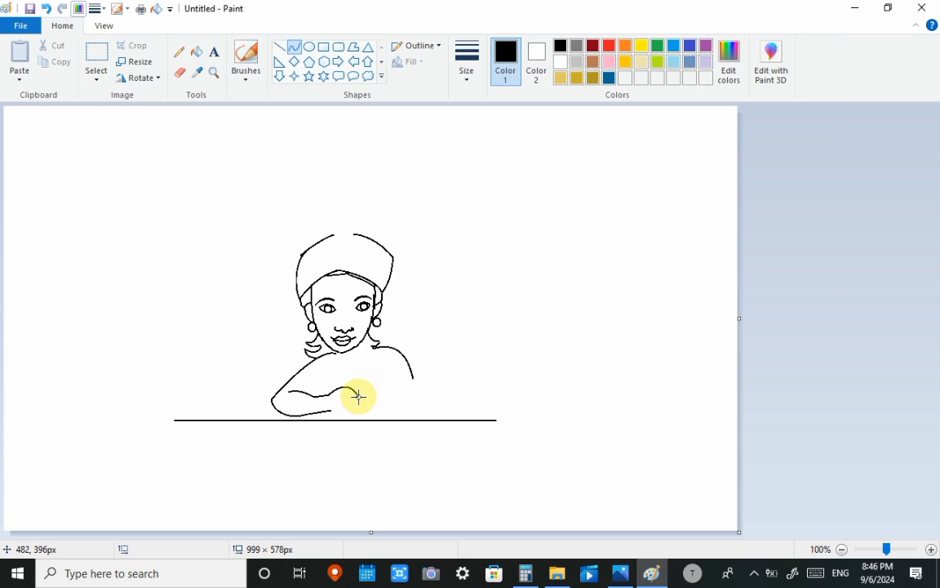
# - Draw the fingers of the resting hand with short bent curves about 16 to 21 px wide
pyautogui.moveTo(358, 400)
pyautogui.mouseDown()
pyautogui.moveTo(348, 395)
pyautogui.moveTo(354, 402)
pyautogui.mouseUp()
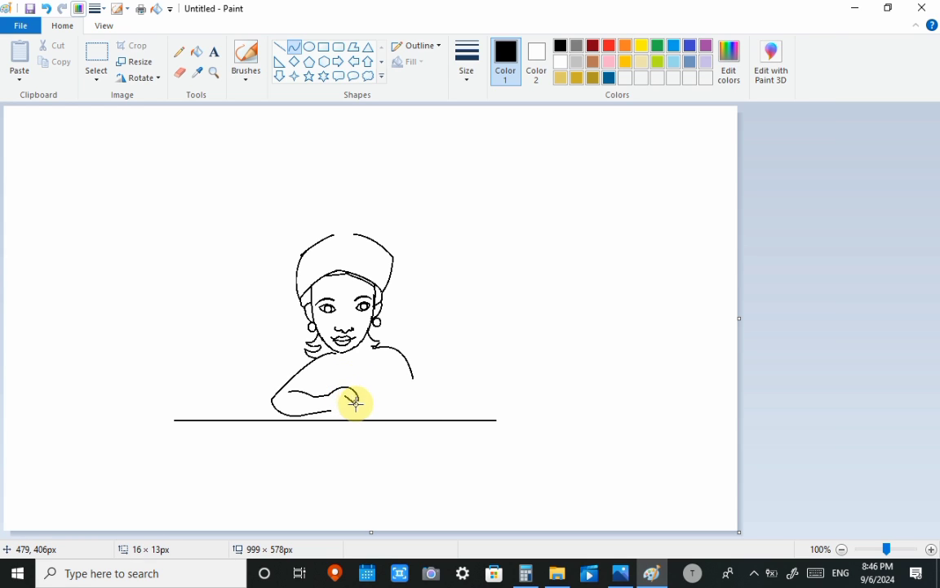
pyautogui.click(359, 405)
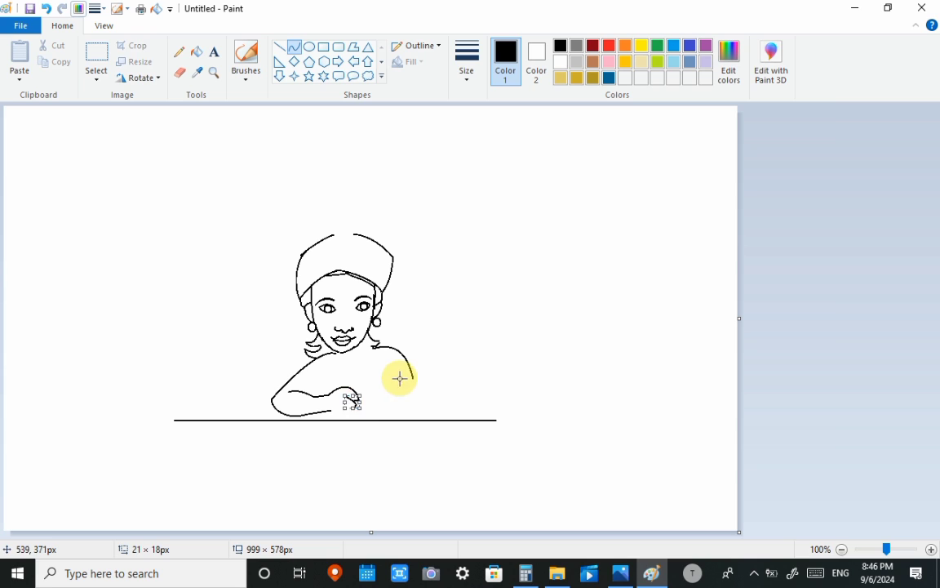
pyautogui.click(399, 379)
pyautogui.moveTo(343, 399); pyautogui.dragTo(355, 407)
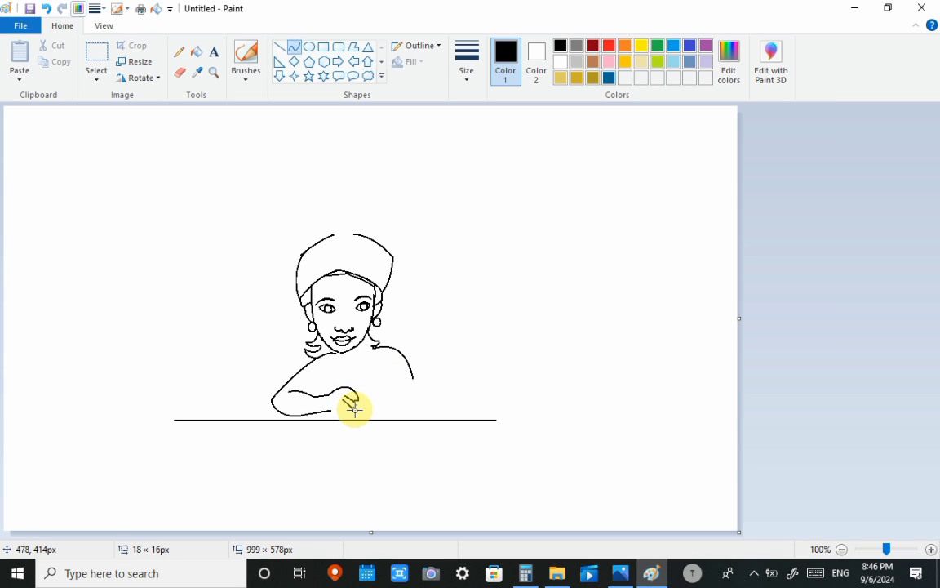
pyautogui.click(355, 410)
pyautogui.click(413, 378)
pyautogui.moveTo(339, 405)
pyautogui.mouseDown()
pyautogui.moveTo(352, 412)
pyautogui.moveTo(329, 410)
pyautogui.mouseUp()
pyautogui.click(349, 414)
pyautogui.click(407, 389)
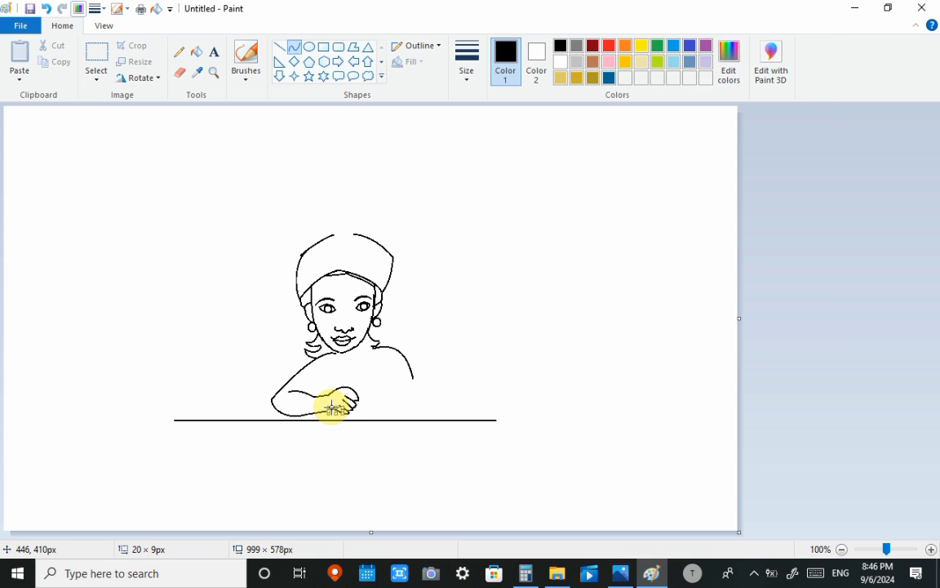
pyautogui.click(429, 378)
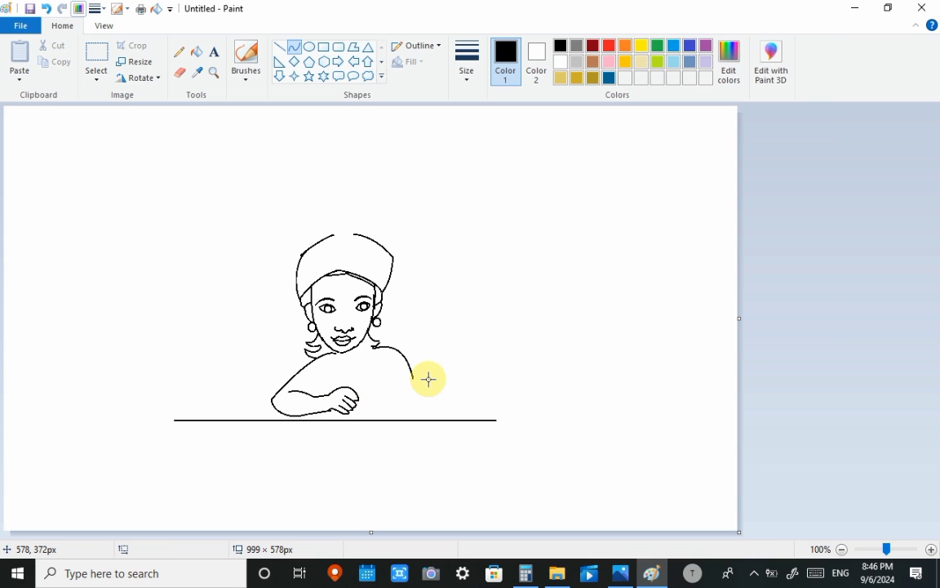
# - Draw short Y-shaped crease strokes inside the right shoulder and undo the last stroke
pyautogui.moveTo(385, 363)
pyautogui.mouseDown()
pyautogui.moveTo(386, 380)
pyautogui.moveTo(385, 369)
pyautogui.mouseUp()
pyautogui.click(386, 371)
pyautogui.click(375, 378)
pyautogui.click(382, 368)
pyautogui.click(430, 352)
pyautogui.hotkey('ctrl', 'z')
# - Select the head and upper shoulder area and move it slightly to the right
pyautogui.click(97, 61)
pyautogui.moveTo(231, 194)
pyautogui.mouseDown()
pyautogui.moveTo(452, 336)
pyautogui.moveTo(445, 356)
pyautogui.mouseUp()
pyautogui.moveTo(382, 336); pyautogui.dragTo(386, 337)
pyautogui.click(480, 294)
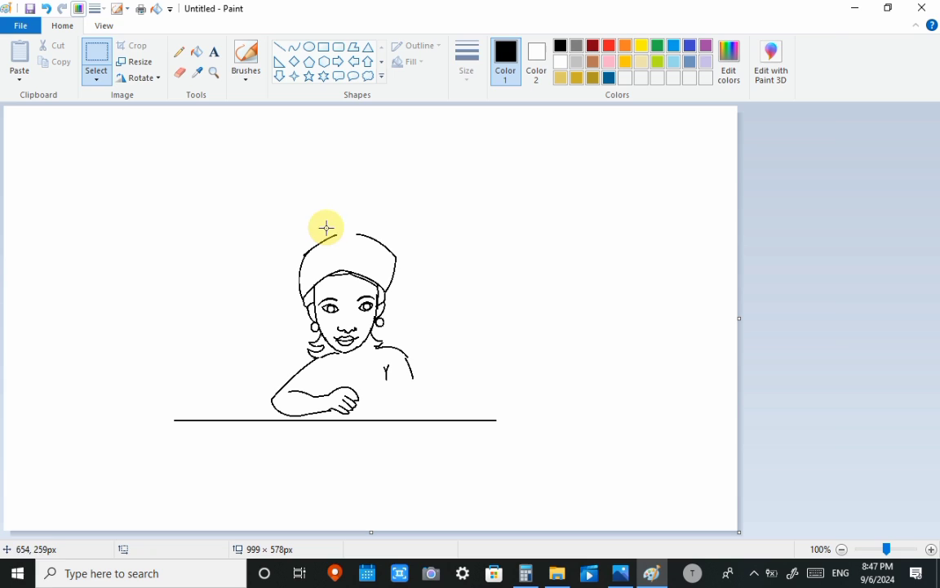
# - Erase the shoulder curve below the right-hand earring and redraw it as a rounded curve about 46 × 34 px
pyautogui.click(180, 74)
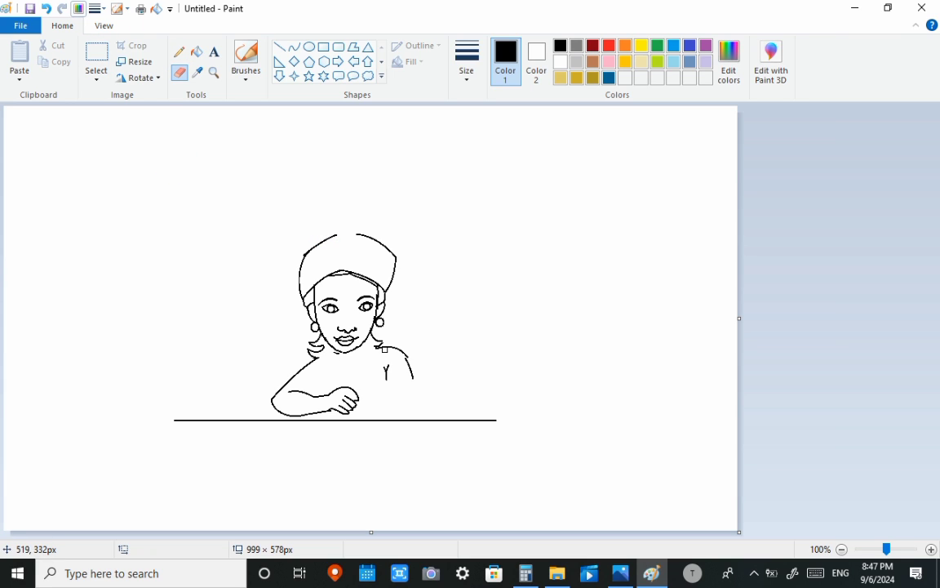
pyautogui.click(294, 46)
pyautogui.moveTo(378, 348); pyautogui.dragTo(411, 370)
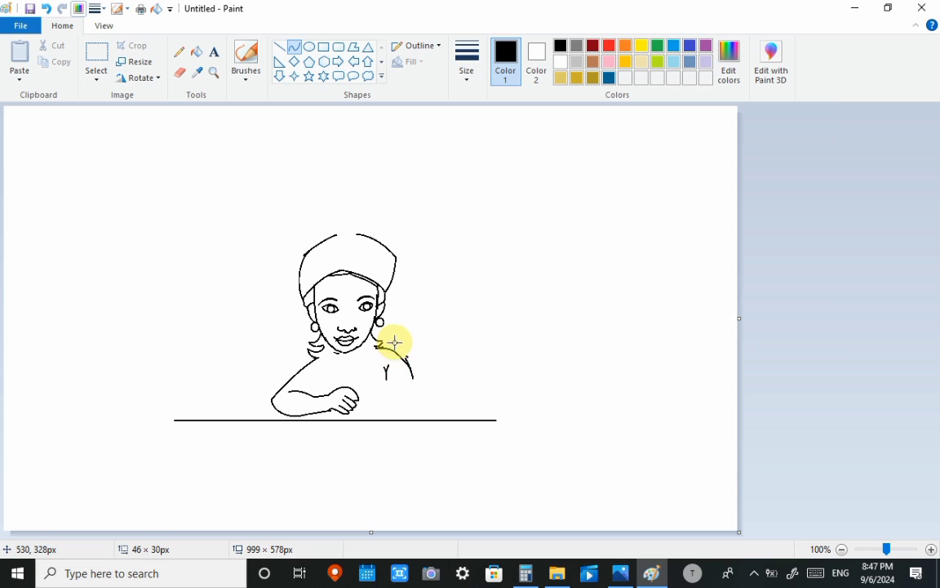
pyautogui.click(395, 342)
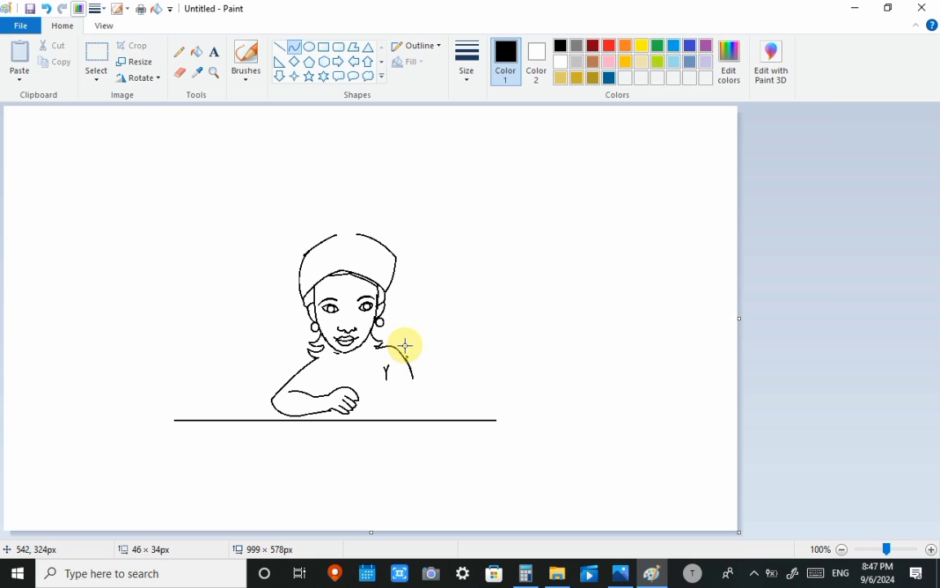
pyautogui.click(461, 308)
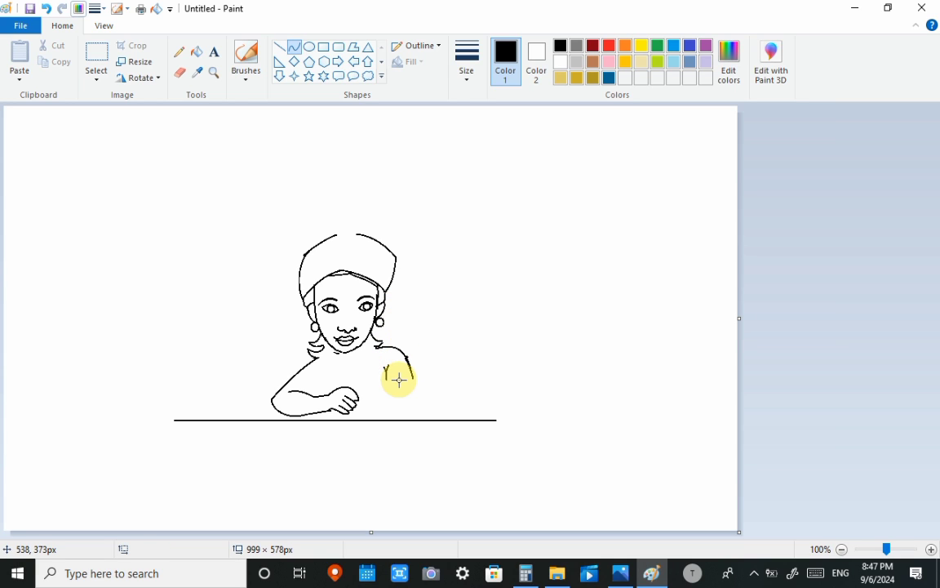
# - Draw two curves about 21 × 59 px and 8 × 51 px from the chin to the hand, plus a short stroke below the forearm
pyautogui.moveTo(337, 352); pyautogui.dragTo(324, 395)
pyautogui.click(325, 376)
pyautogui.click(325, 377)
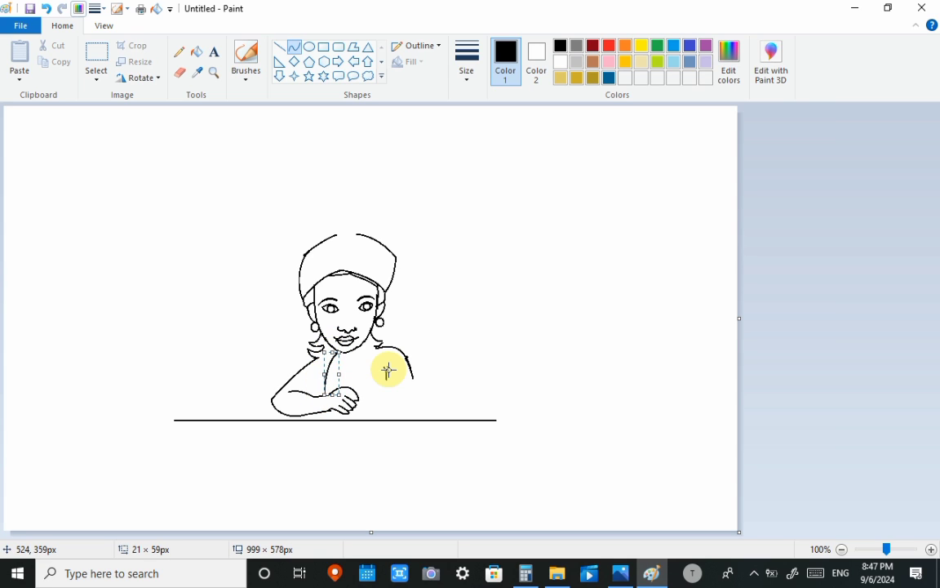
pyautogui.click(388, 370)
pyautogui.moveTo(346, 351)
pyautogui.mouseDown()
pyautogui.moveTo(347, 385)
pyautogui.moveTo(340, 368)
pyautogui.moveTo(344, 377)
pyautogui.mouseUp()
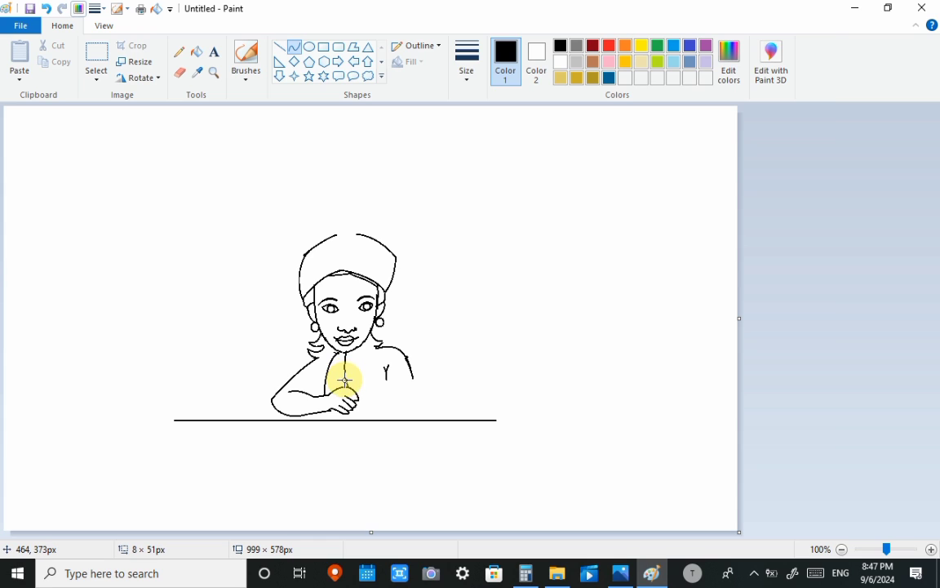
pyautogui.click(390, 384)
pyautogui.moveTo(321, 411); pyautogui.dragTo(321, 416)
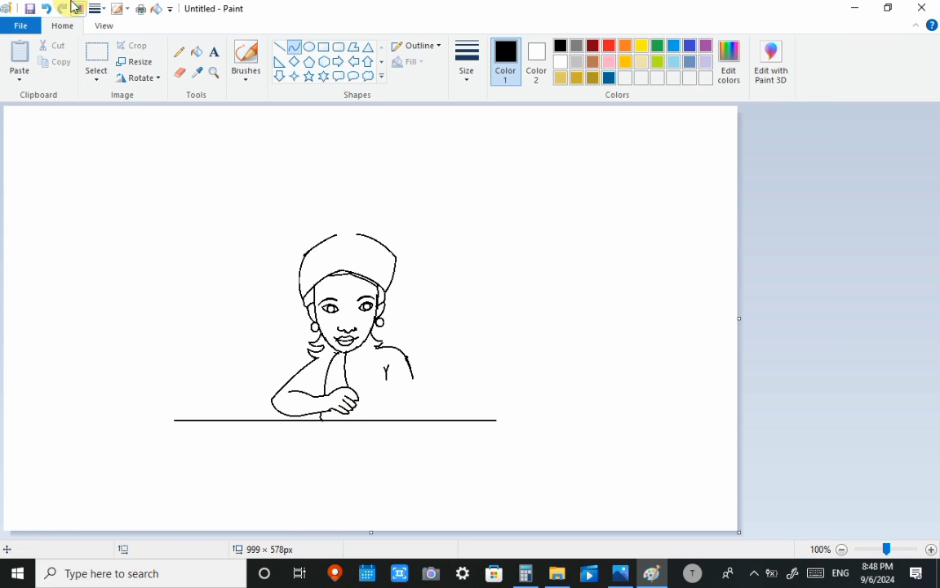
# - Erase the tabletop line and draw a shorter horizontal one directly under the forearm
pyautogui.click(180, 72)
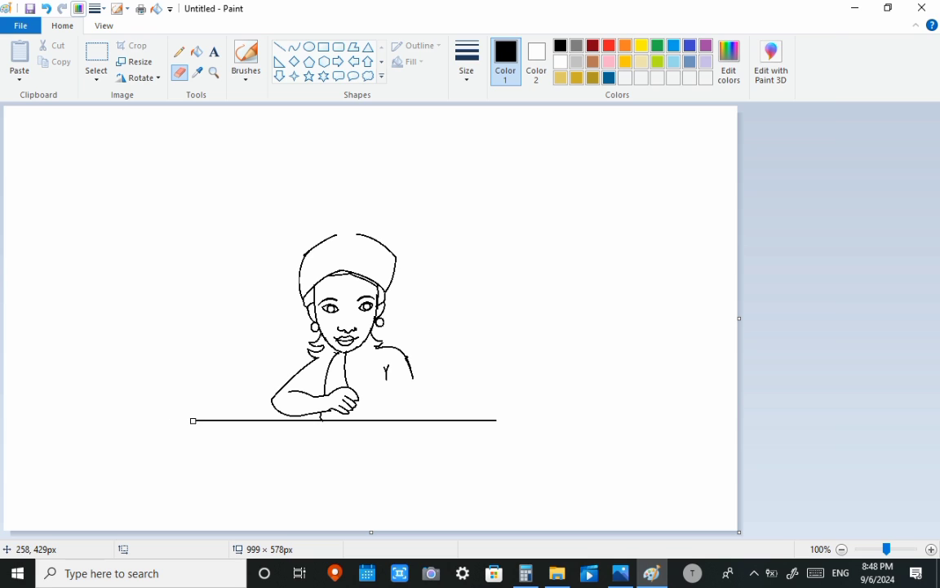
pyautogui.click(279, 47)
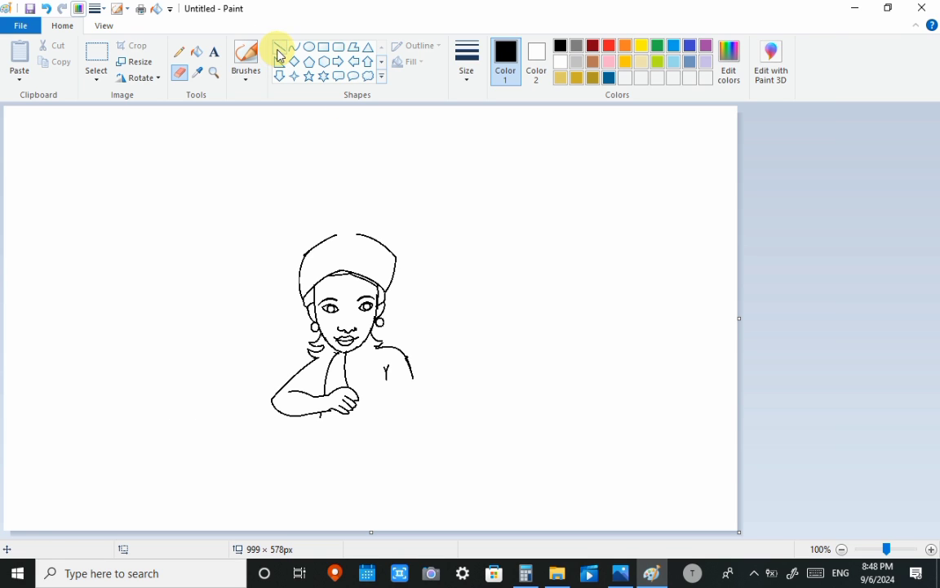
pyautogui.moveTo(255, 414); pyautogui.dragTo(491, 418)
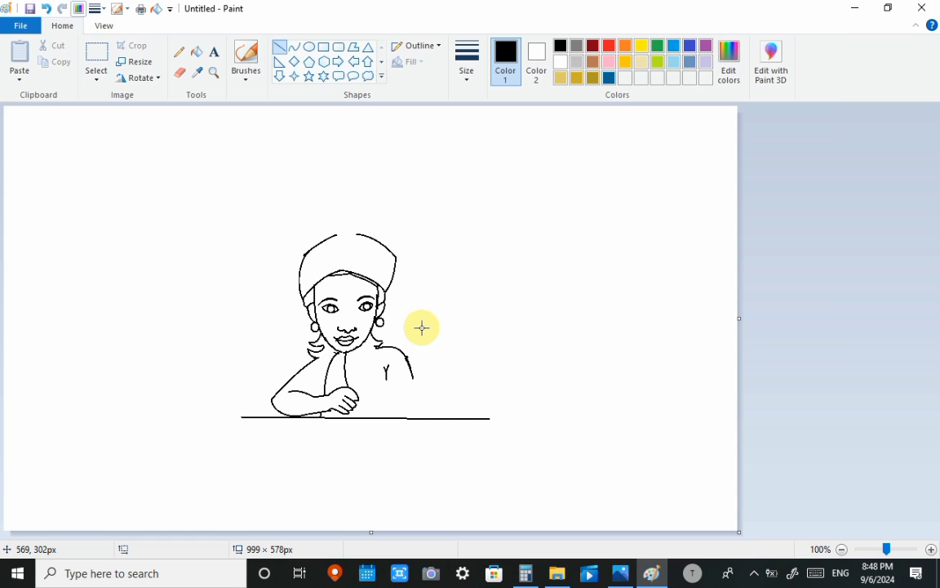
# - Draw a stacked, rounded cake topping from small curves at the lower end of the right-hand shoulder line
pyautogui.click(294, 48)
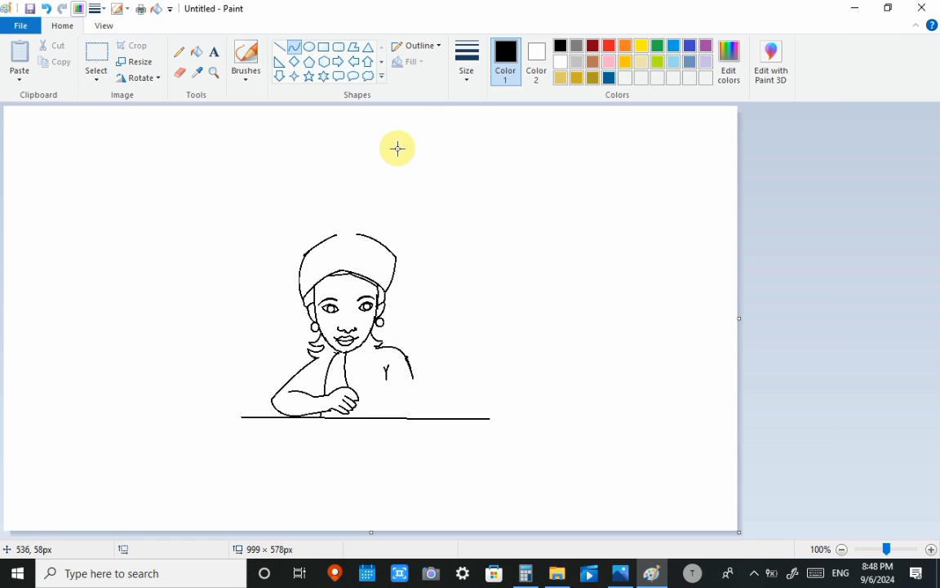
pyautogui.moveTo(409, 379)
pyautogui.mouseDown()
pyautogui.moveTo(419, 384)
pyautogui.moveTo(379, 382)
pyautogui.moveTo(466, 386)
pyautogui.moveTo(415, 392)
pyautogui.moveTo(415, 367)
pyautogui.mouseUp()
pyautogui.moveTo(421, 376); pyautogui.dragTo(381, 400)
pyautogui.hotkey('ctrl', 'z')
pyautogui.moveTo(439, 397)
pyautogui.mouseDown()
pyautogui.moveTo(452, 388)
pyautogui.moveTo(422, 384)
pyautogui.moveTo(376, 400)
pyautogui.moveTo(458, 394)
pyautogui.mouseUp()
pyautogui.click(448, 329)
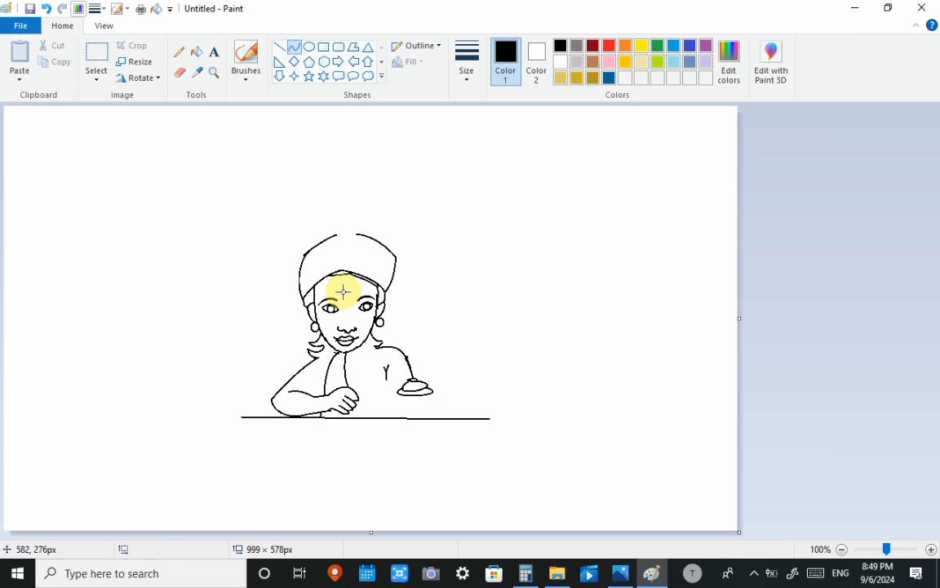
# - Draw an unfilled flat oval about 71 × 18 px under the topping as the cake's top and erase overlapping strokes
pyautogui.click(310, 47)
pyautogui.moveTo(392, 390); pyautogui.dragTo(444, 400)
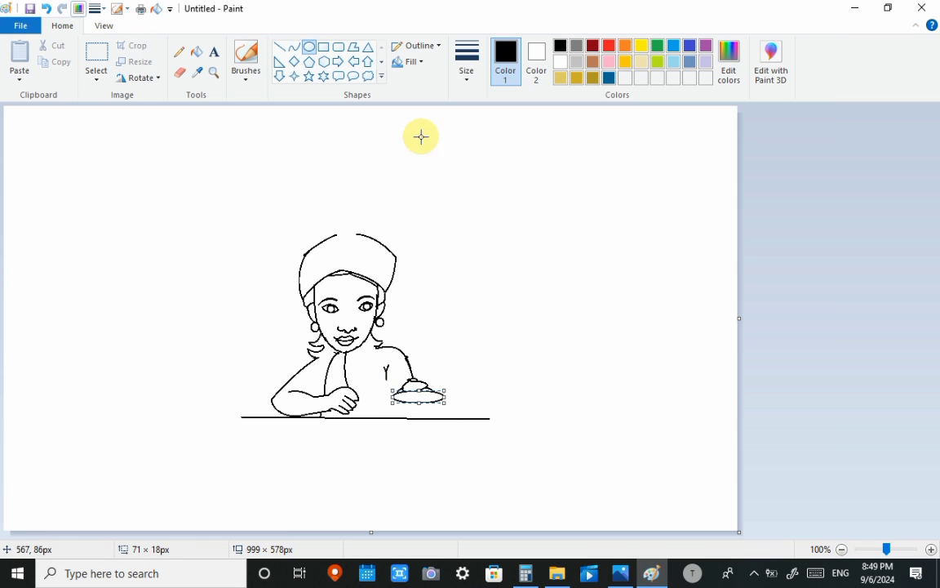
pyautogui.click(414, 62)
pyautogui.click(400, 82)
pyautogui.click(499, 348)
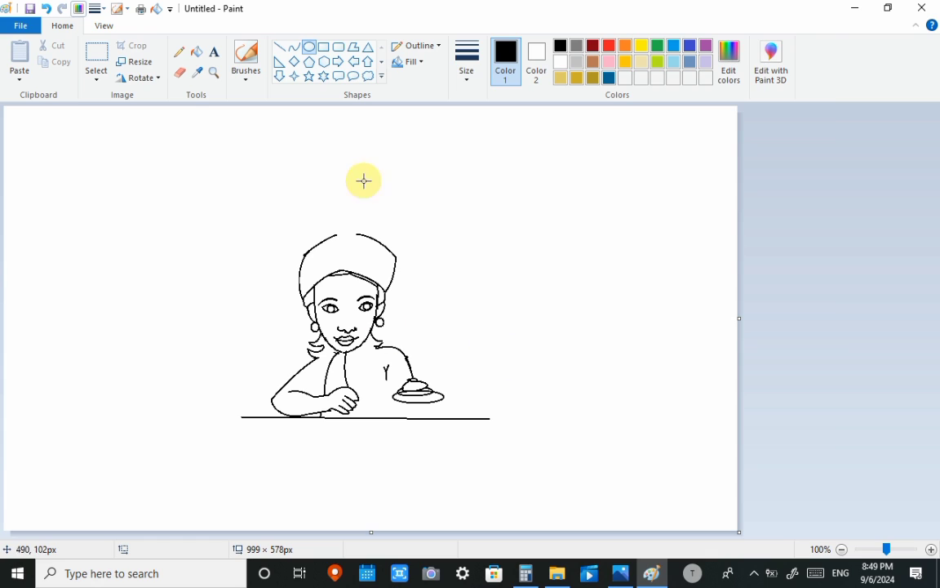
pyautogui.click(180, 72)
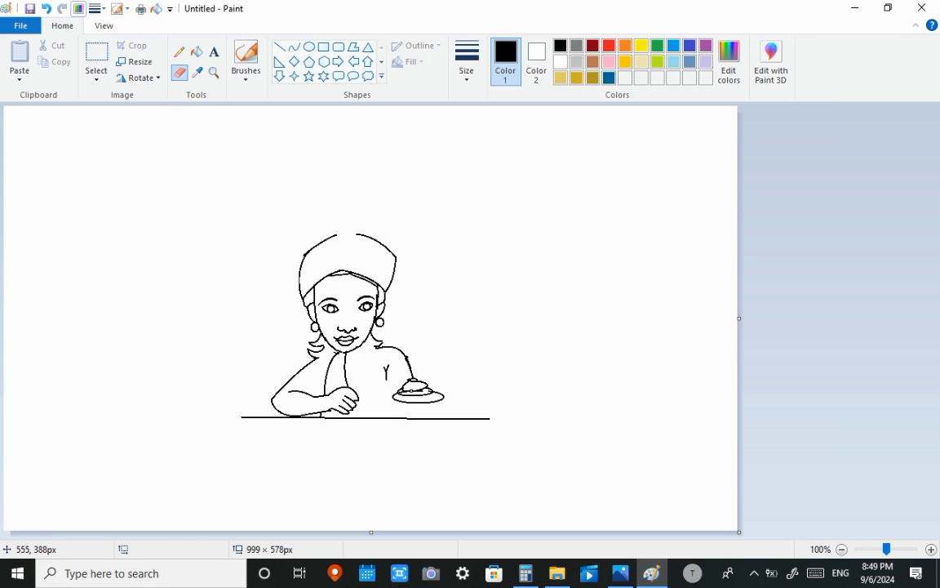
pyautogui.click(294, 47)
pyautogui.moveTo(392, 398)
pyautogui.mouseDown()
pyautogui.moveTo(444, 396)
pyautogui.moveTo(379, 417)
pyautogui.moveTo(385, 428)
pyautogui.moveTo(467, 426)
pyautogui.moveTo(455, 426)
pyautogui.mouseUp()
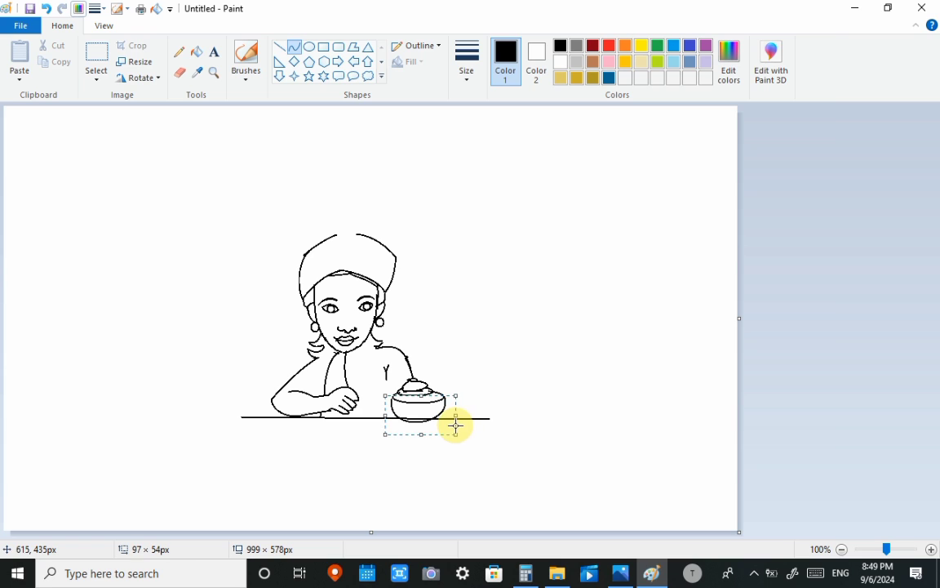
pyautogui.hotkey('ctrl', 'z')
# - Draw the cake's two vertical sides, about 27 px tall, from the oval's ends down to the tabletop line
pyautogui.moveTo(394, 396); pyautogui.dragTo(393, 417)
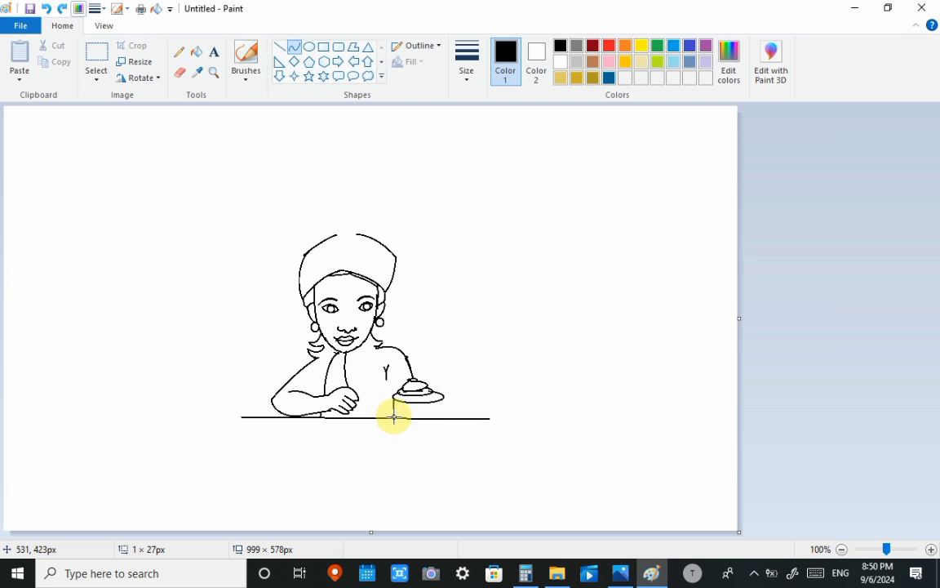
pyautogui.click(279, 46)
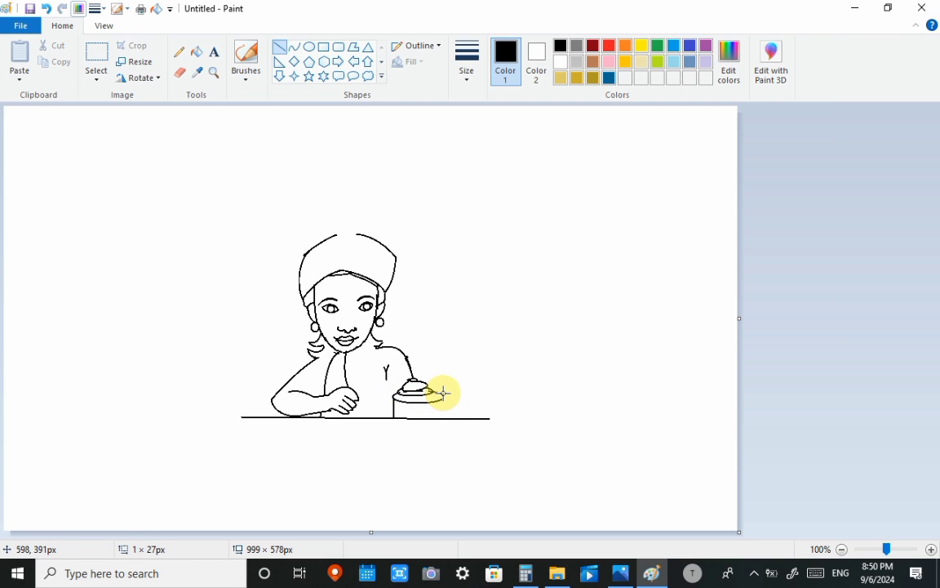
pyautogui.moveTo(440, 397); pyautogui.dragTo(445, 418)
pyautogui.click(488, 329)
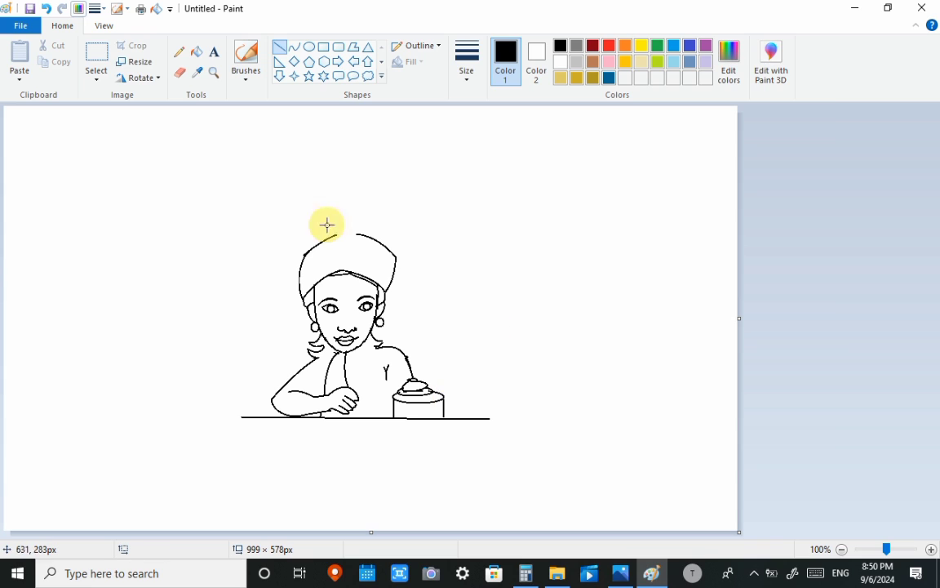
# - Erase most of the tabletop line and draw a shallow curve about 93 × 15 px along the cake's base
pyautogui.click(182, 74)
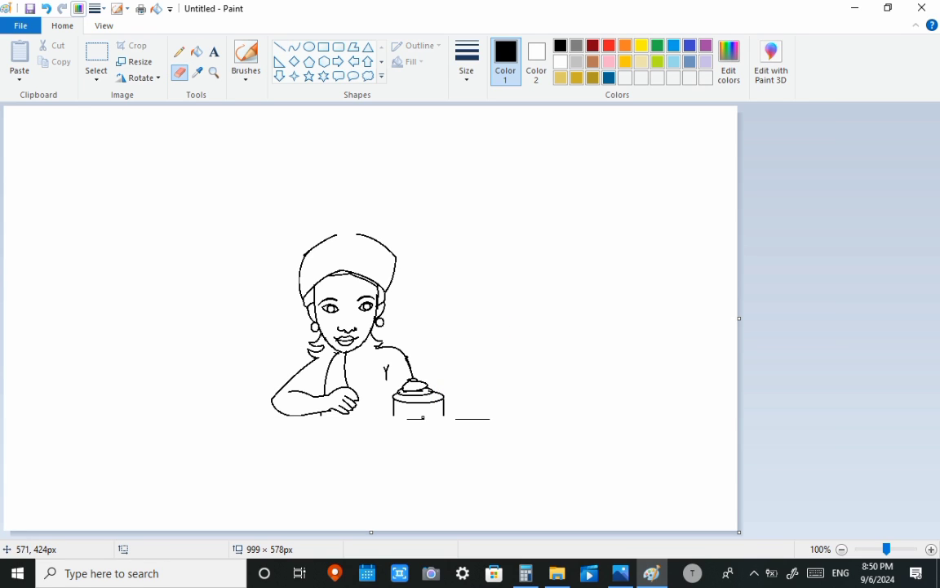
pyautogui.click(294, 46)
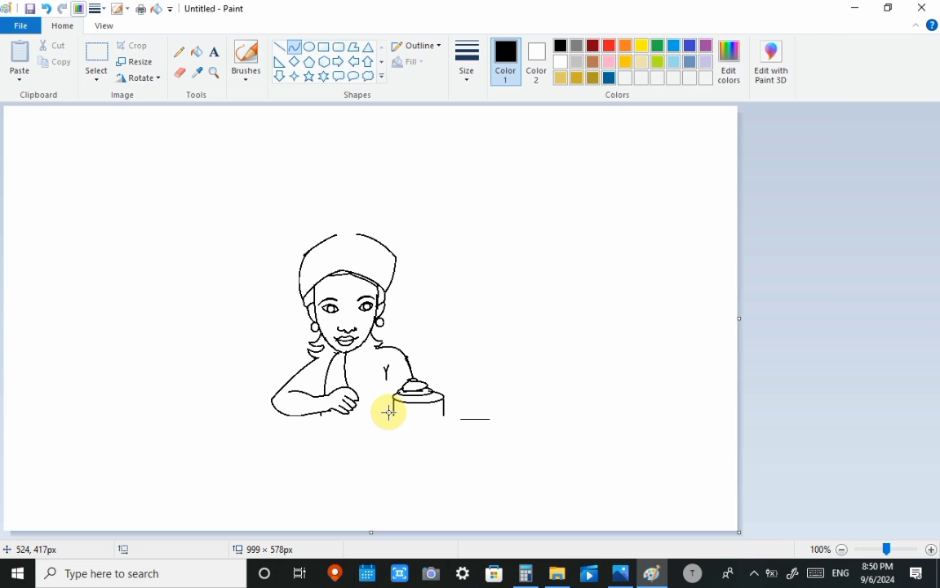
pyautogui.moveTo(389, 412)
pyautogui.mouseDown()
pyautogui.moveTo(456, 413)
pyautogui.moveTo(393, 418)
pyautogui.moveTo(441, 422)
pyautogui.mouseUp()
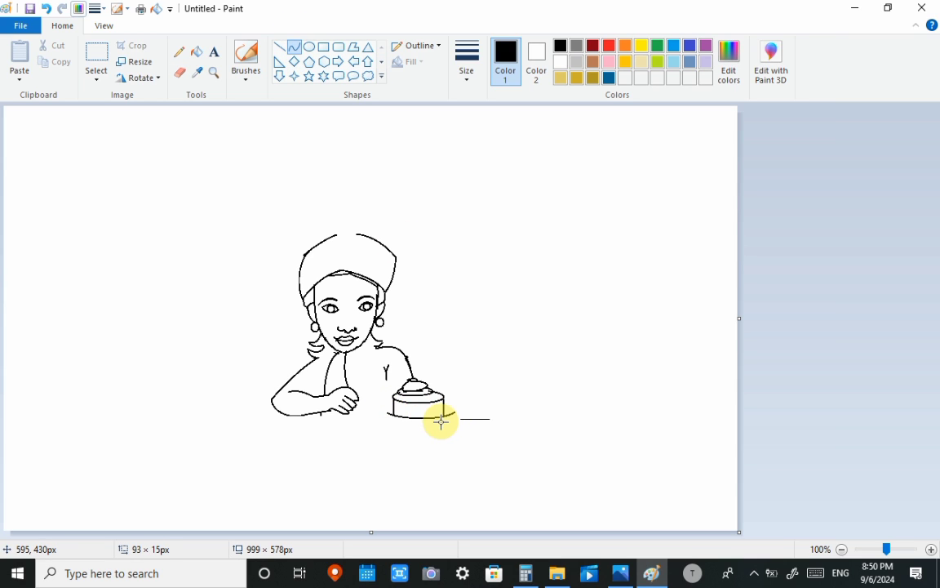
pyautogui.click(437, 422)
pyautogui.click(480, 382)
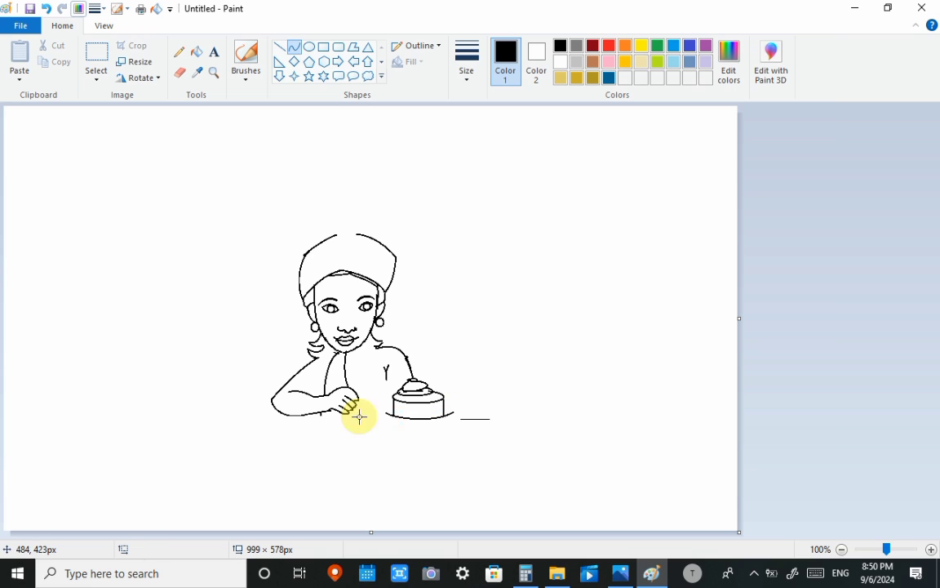
pyautogui.moveTo(394, 410)
pyautogui.mouseDown()
pyautogui.moveTo(445, 410)
pyautogui.moveTo(346, 415)
pyautogui.mouseUp()
pyautogui.moveTo(445, 424); pyautogui.dragTo(503, 426)
pyautogui.hotkey('ctrl', 'z')
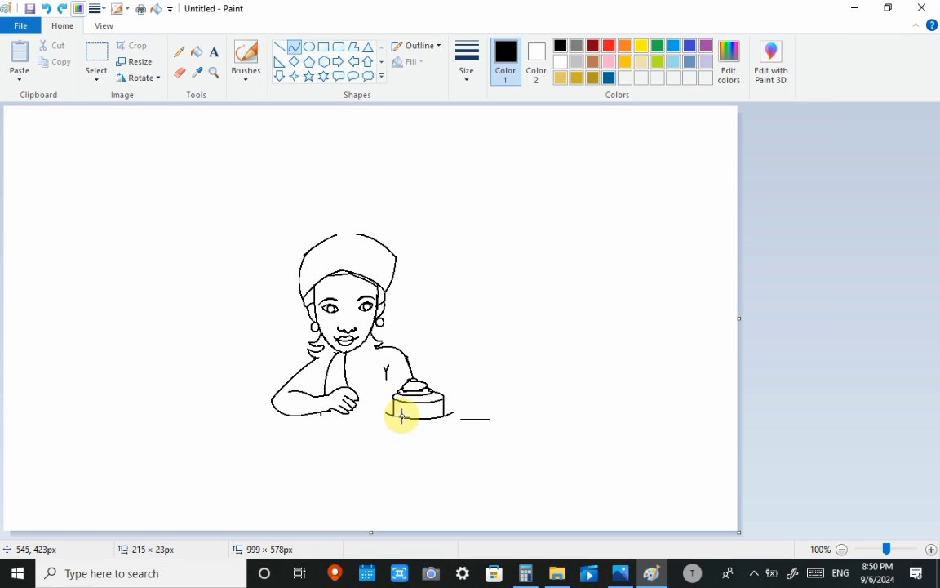
# - Draw the curved plate rim around the cake's base and an underside curve about 97 × 19 px beneath it
pyautogui.moveTo(393, 410)
pyautogui.mouseDown()
pyautogui.moveTo(427, 424)
pyautogui.moveTo(361, 409)
pyautogui.moveTo(385, 430)
pyautogui.moveTo(485, 409)
pyautogui.moveTo(468, 418)
pyautogui.moveTo(485, 426)
pyautogui.moveTo(443, 400)
pyautogui.moveTo(453, 415)
pyautogui.moveTo(427, 425)
pyautogui.moveTo(473, 411)
pyautogui.moveTo(473, 423)
pyautogui.moveTo(423, 416)
pyautogui.moveTo(425, 409)
pyautogui.mouseUp()
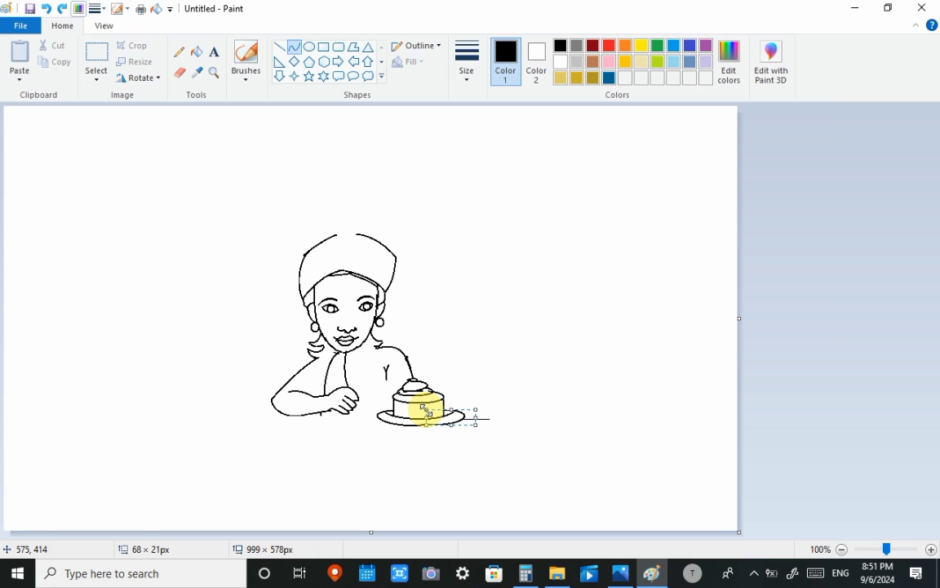
pyautogui.click(463, 419)
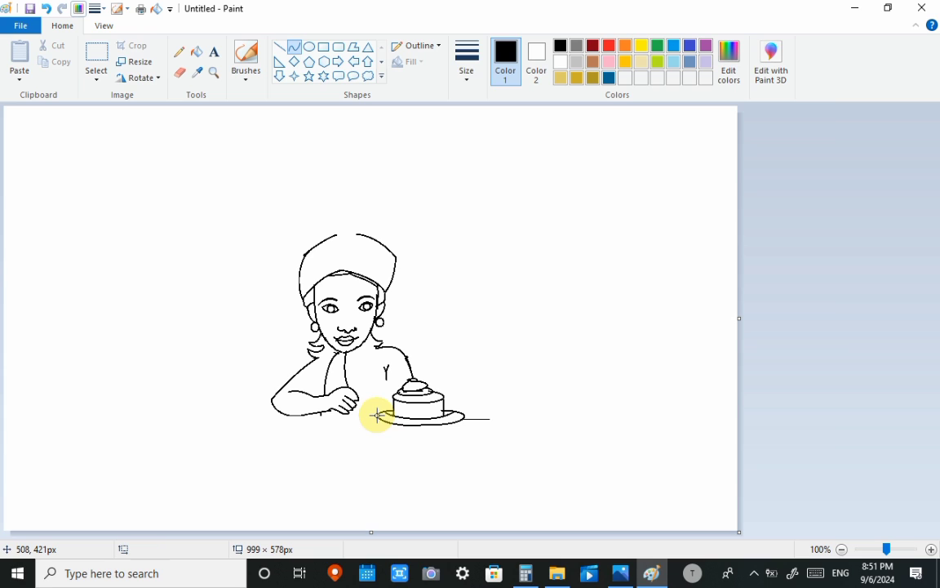
pyautogui.moveTo(385, 419); pyautogui.dragTo(456, 422)
pyautogui.moveTo(391, 437); pyautogui.dragTo(445, 433)
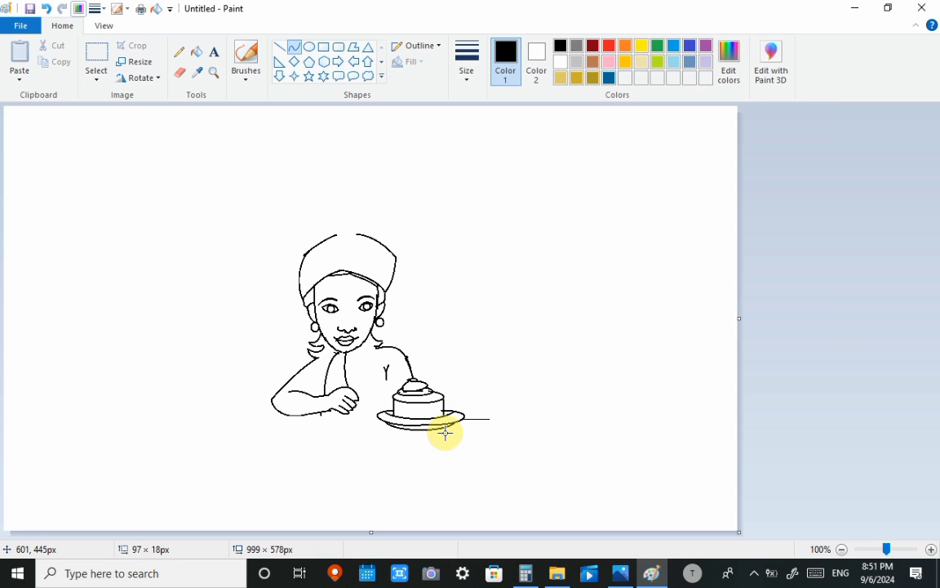
pyautogui.click(479, 377)
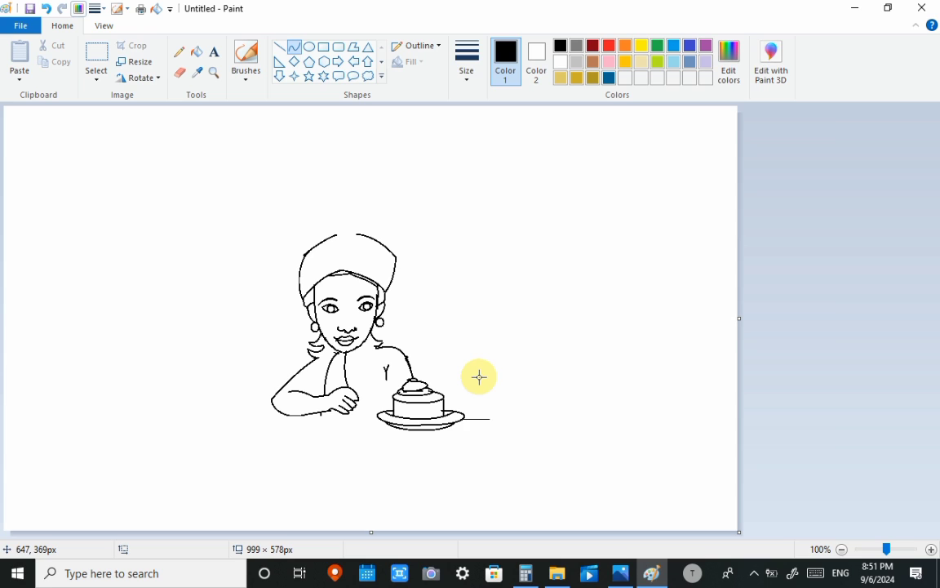
# - Erase the uneven middle of the plate's lower edge and replace it with a straight line about 47 px long
pyautogui.click(180, 71)
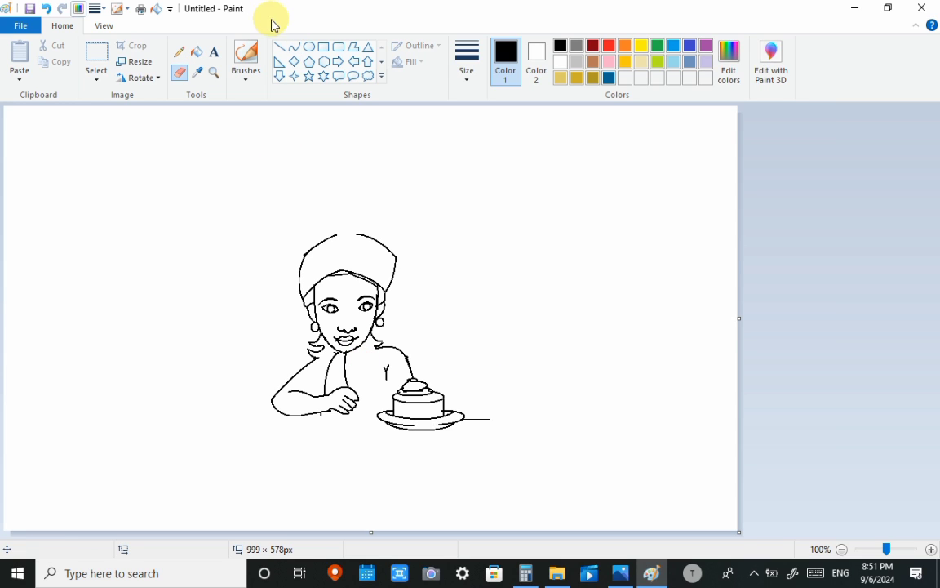
pyautogui.click(280, 47)
pyautogui.moveTo(405, 426); pyautogui.dragTo(442, 425)
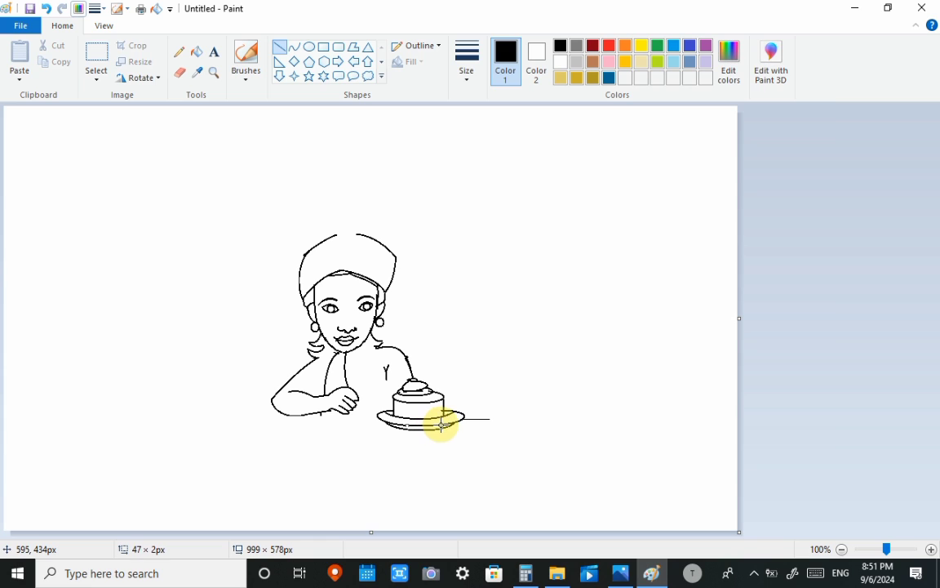
pyautogui.click(487, 366)
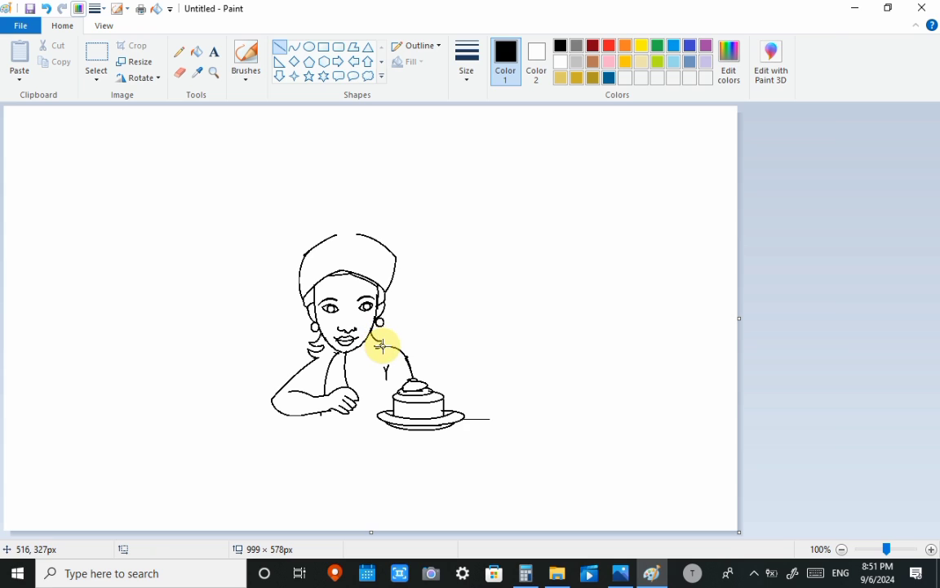
# - Draw a tabletop line about 304 px long up to the plate, nudge it up under the forearm, and extend the tabletop beyond the plate
pyautogui.moveTo(164, 422)
pyautogui.mouseDown()
pyautogui.moveTo(304, 414)
pyautogui.moveTo(379, 430)
pyautogui.moveTo(386, 422)
pyautogui.mouseUp()
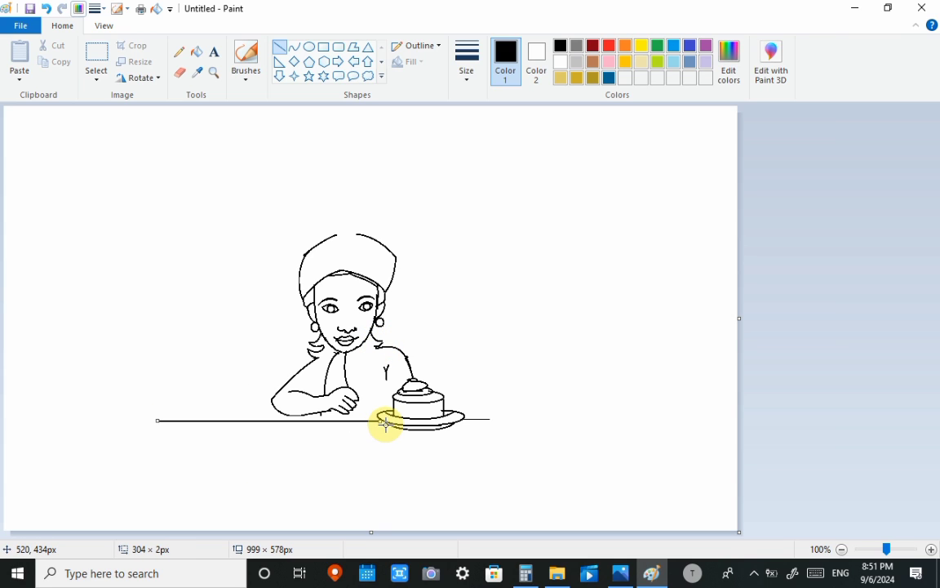
pyautogui.press('Up')
pyautogui.press('Up')
pyautogui.press('Up')
pyautogui.press('Up')
pyautogui.press('Up')
pyautogui.press('Up')
pyautogui.press('Up')
pyautogui.click(477, 420)
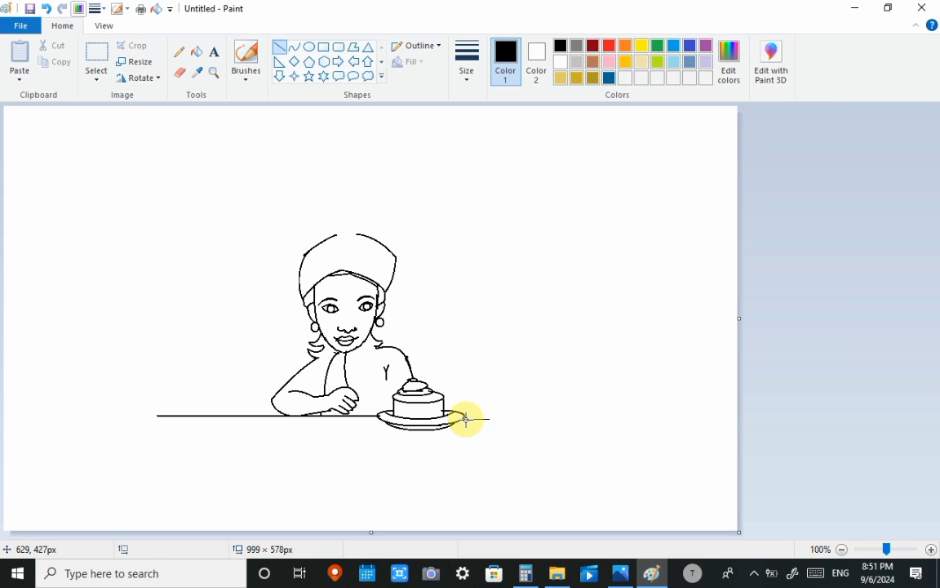
pyautogui.moveTo(465, 420); pyautogui.dragTo(549, 420)
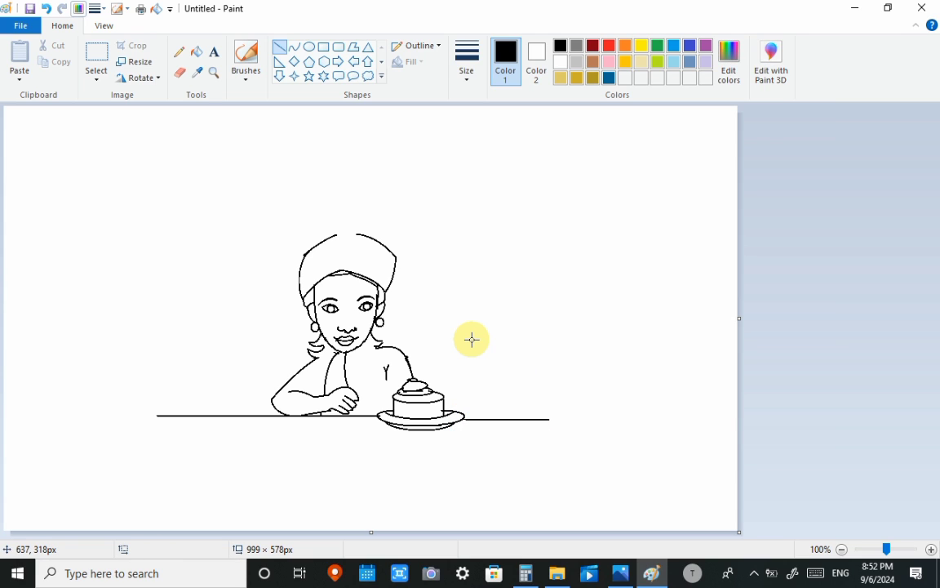
# - Draw a pointed teardrop ornament in the gap atop the head wrap and a smaller rounded drop beneath it with the Curve tool
pyautogui.click(294, 47)
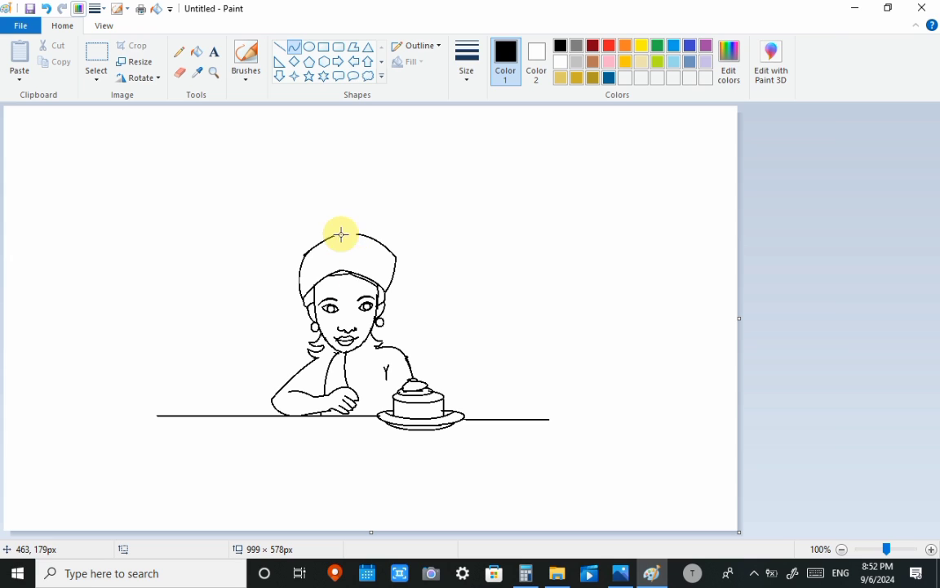
pyautogui.moveTo(346, 240)
pyautogui.mouseDown()
pyautogui.moveTo(331, 220)
pyautogui.moveTo(337, 243)
pyautogui.moveTo(348, 241)
pyautogui.moveTo(341, 222)
pyautogui.moveTo(353, 229)
pyautogui.moveTo(348, 240)
pyautogui.moveTo(359, 237)
pyautogui.moveTo(341, 237)
pyautogui.moveTo(346, 221)
pyautogui.moveTo(346, 235)
pyautogui.moveTo(337, 229)
pyautogui.moveTo(365, 219)
pyautogui.moveTo(348, 216)
pyautogui.moveTo(345, 239)
pyautogui.moveTo(360, 235)
pyautogui.moveTo(347, 237)
pyautogui.mouseUp()
pyautogui.click(380, 219)
pyautogui.hotkey('ctrl', 'z')
pyautogui.hotkey('ctrl', 'z')
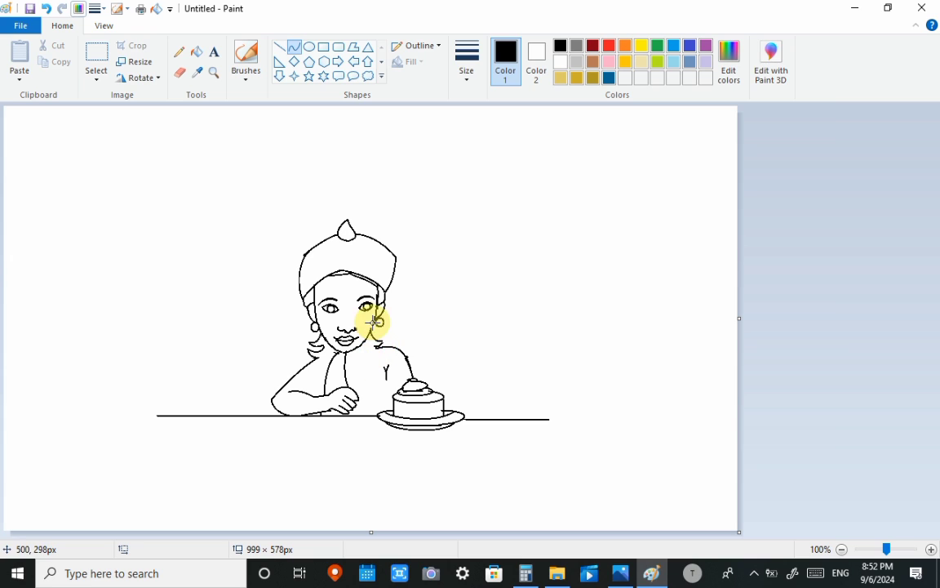
pyautogui.moveTo(351, 238); pyautogui.dragTo(368, 260)
pyautogui.click(412, 177)
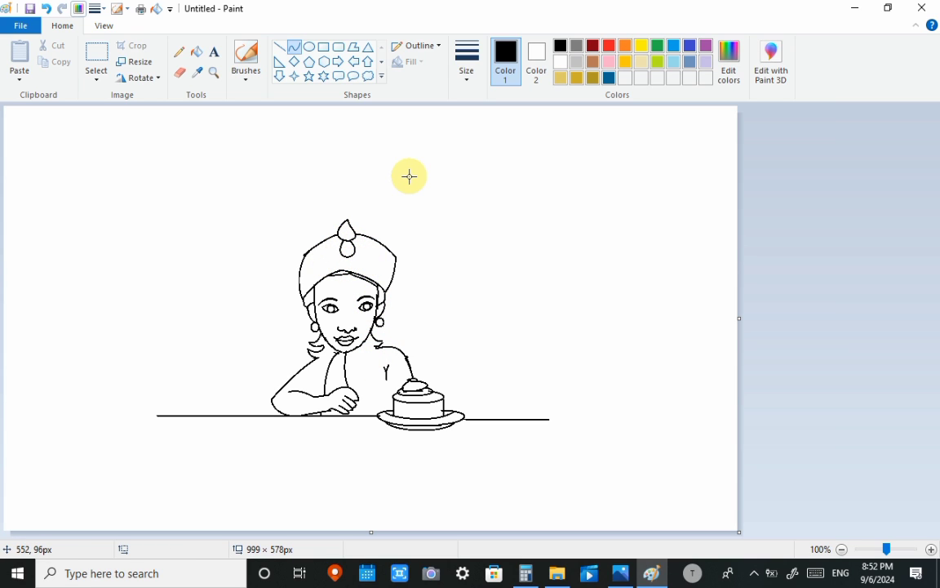
# - Draw curved fabric fold lines on both sides of the head wrap, running from its outer edges towards the ornament
pyautogui.moveTo(299, 283); pyautogui.dragTo(325, 259)
pyautogui.moveTo(315, 268); pyautogui.dragTo(309, 267)
pyautogui.click(399, 257)
pyautogui.moveTo(369, 262)
pyautogui.mouseDown()
pyautogui.moveTo(393, 277)
pyautogui.moveTo(383, 265)
pyautogui.mouseUp()
pyautogui.click(474, 200)
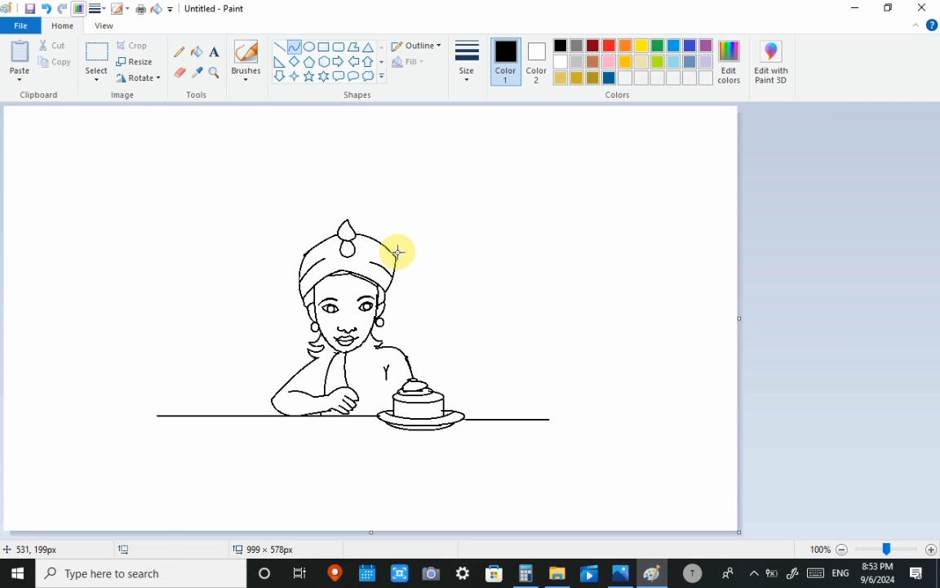
pyautogui.moveTo(396, 257); pyautogui.dragTo(366, 244)
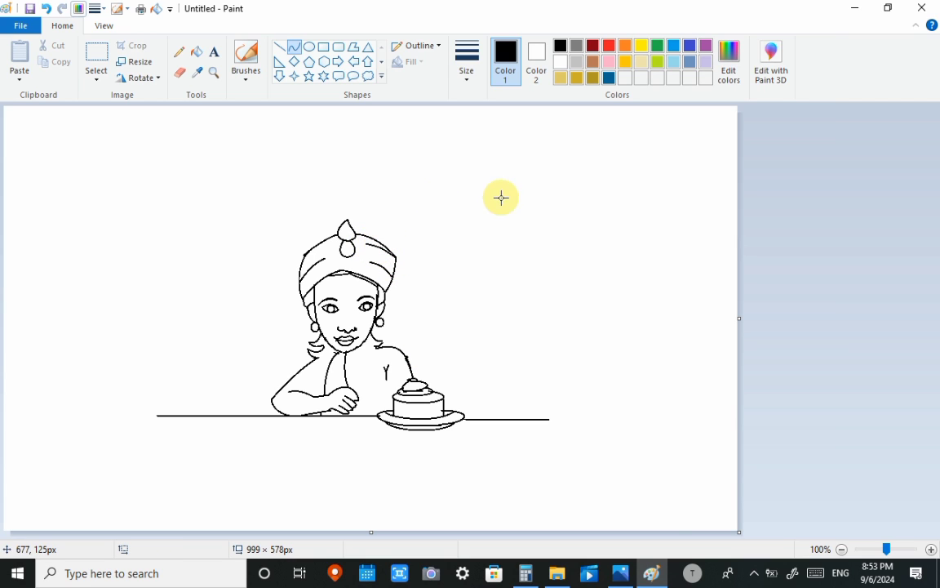
pyautogui.click(754, 573)
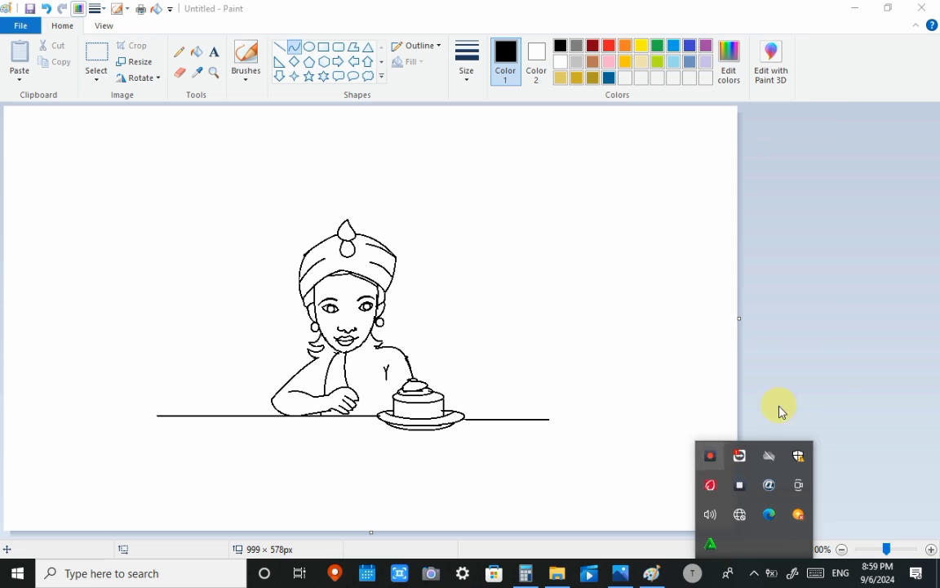
pyautogui.click(840, 372)
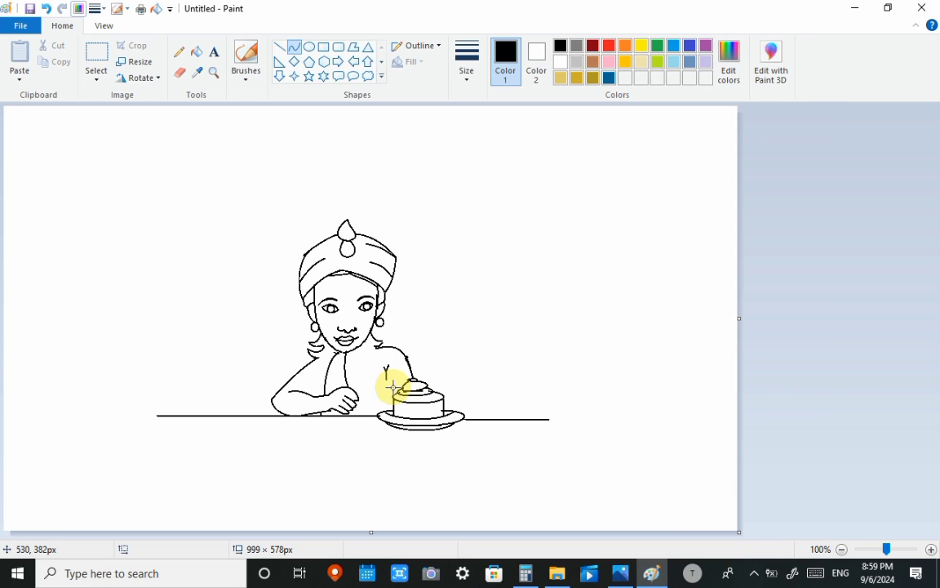
# - Pencil in a beaded necklace with a short strand around the neck and a longer strand down to the hand
pyautogui.click(178, 51)
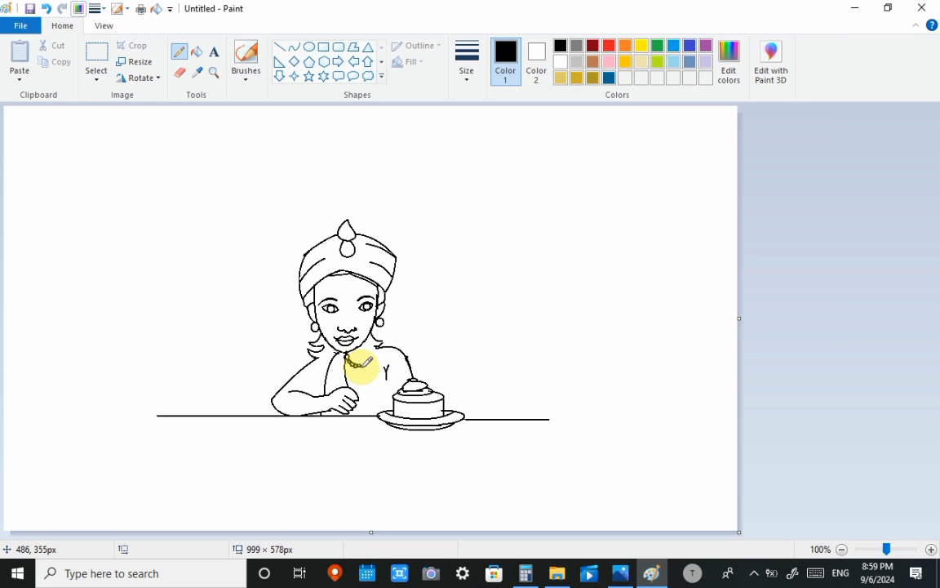
pyautogui.moveTo(365, 360); pyautogui.dragTo(367, 362)
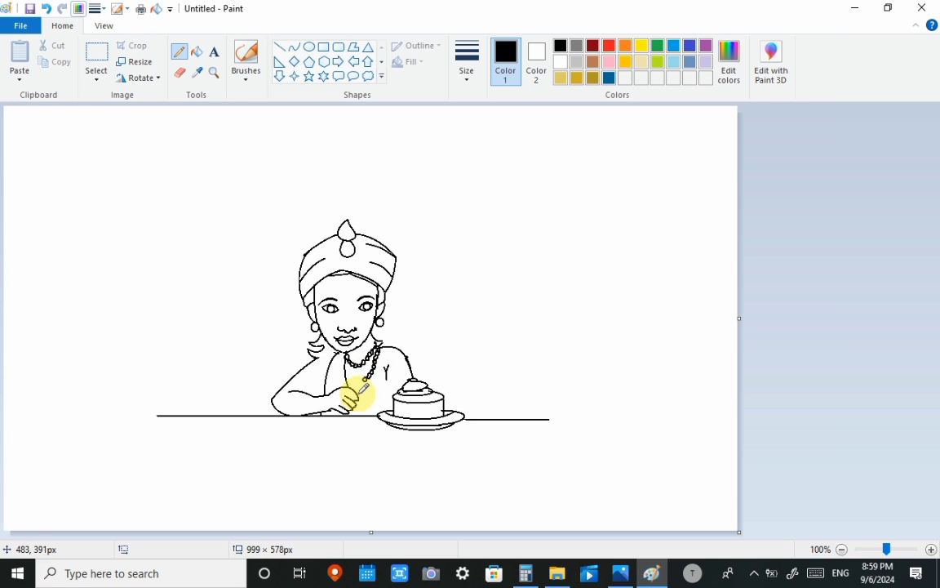
pyautogui.moveTo(364, 383); pyautogui.dragTo(350, 385)
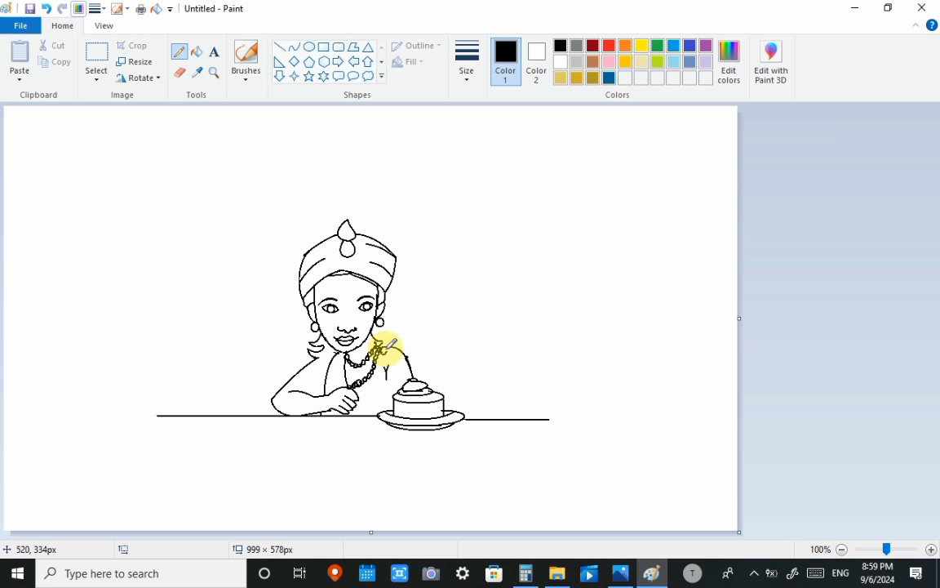
pyautogui.moveTo(382, 351)
pyautogui.mouseDown()
pyautogui.moveTo(388, 345)
pyautogui.moveTo(367, 383)
pyautogui.mouseUp()
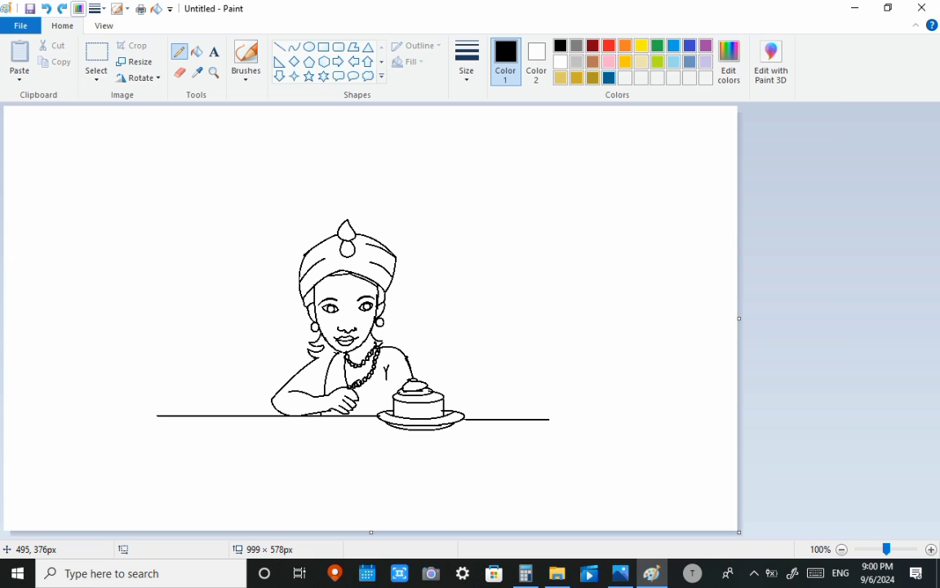
pyautogui.hotkey('ctrl', 'e')
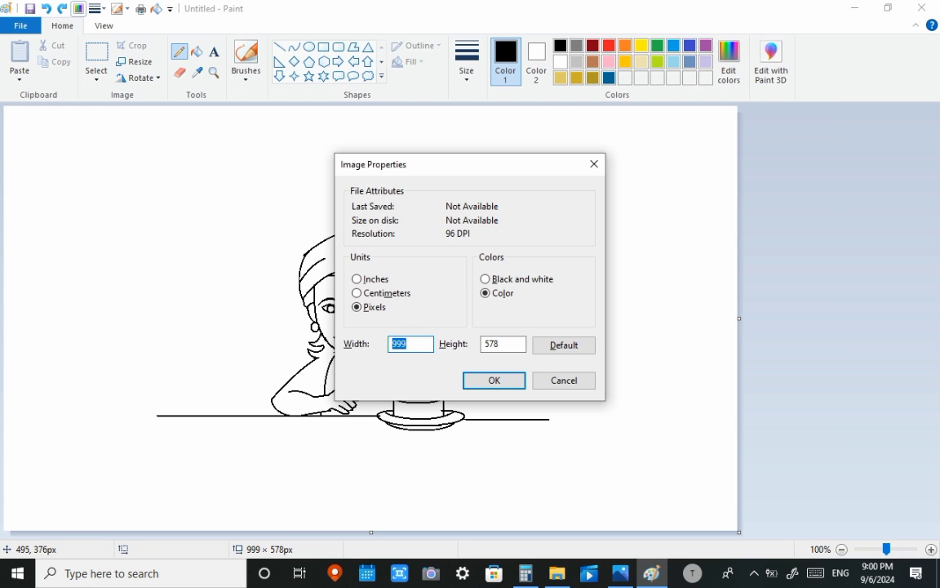
pyautogui.click(594, 163)
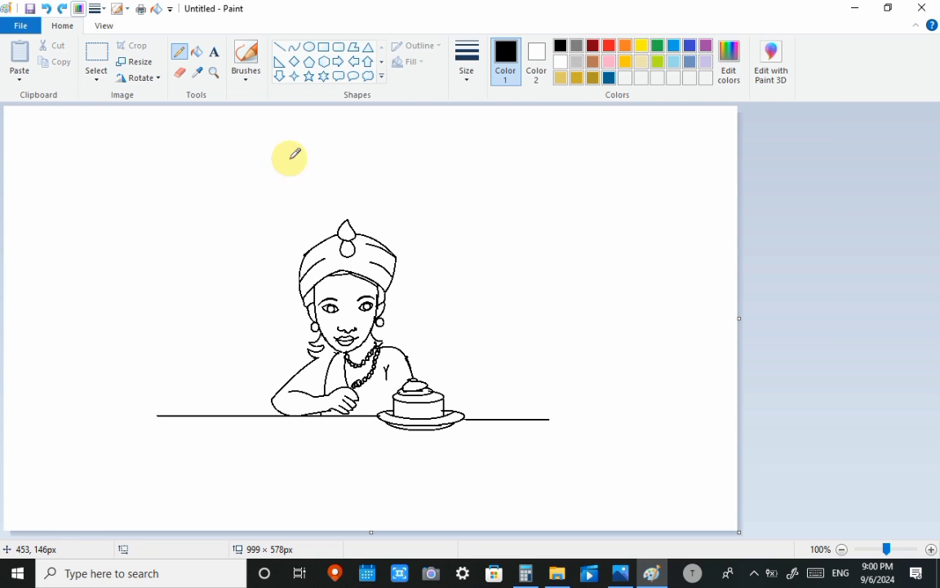
# - Erase the shoulder curve behind the cake and the longer necklace strand with an enlarged eraser
pyautogui.click(181, 72)
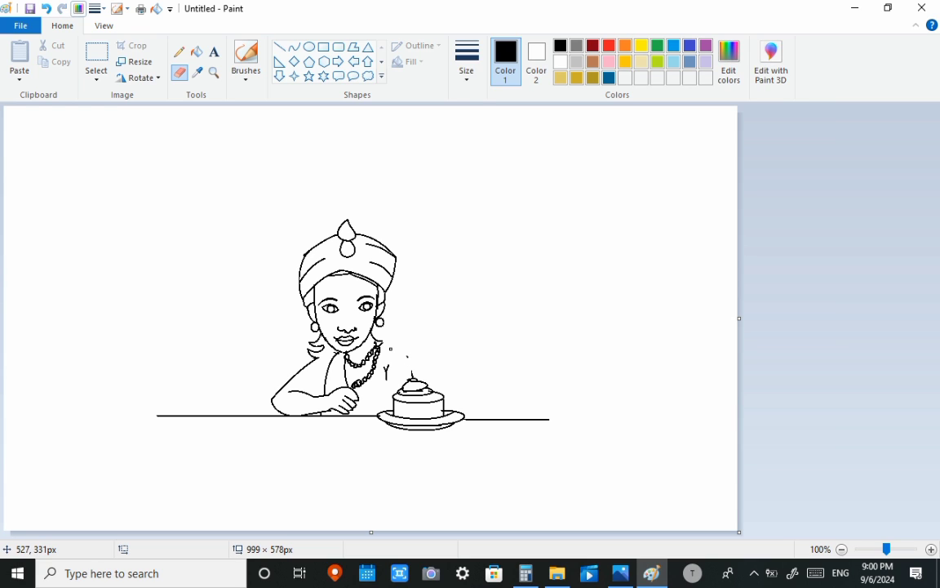
pyautogui.click(457, 75)
pyautogui.click(457, 196)
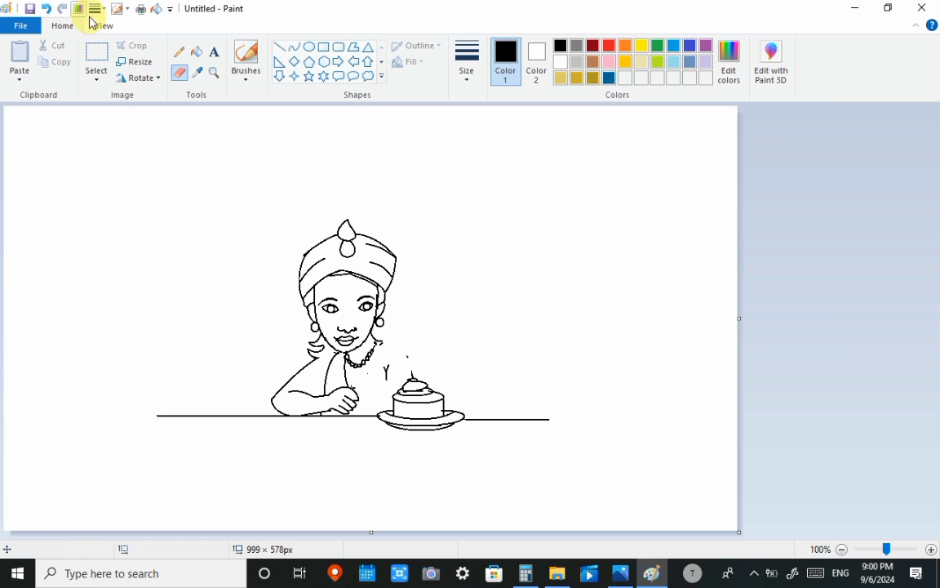
# - Select the woman and the cake in an area about 320 × 326 px and shift them slightly to the right
pyautogui.click(96, 61)
pyautogui.moveTo(242, 197); pyautogui.dragTo(477, 435)
pyautogui.moveTo(347, 340); pyautogui.dragTo(352, 341)
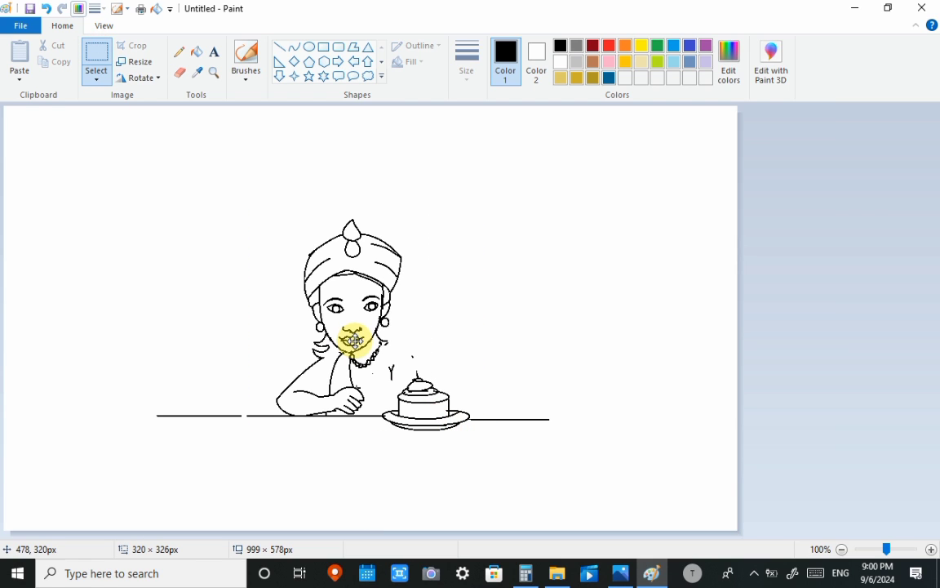
pyautogui.click(551, 297)
# - Erase the remaining necklace strand and draw a wider shoulder curve about 78 × 68 px from the neck down to the cake
pyautogui.click(179, 74)
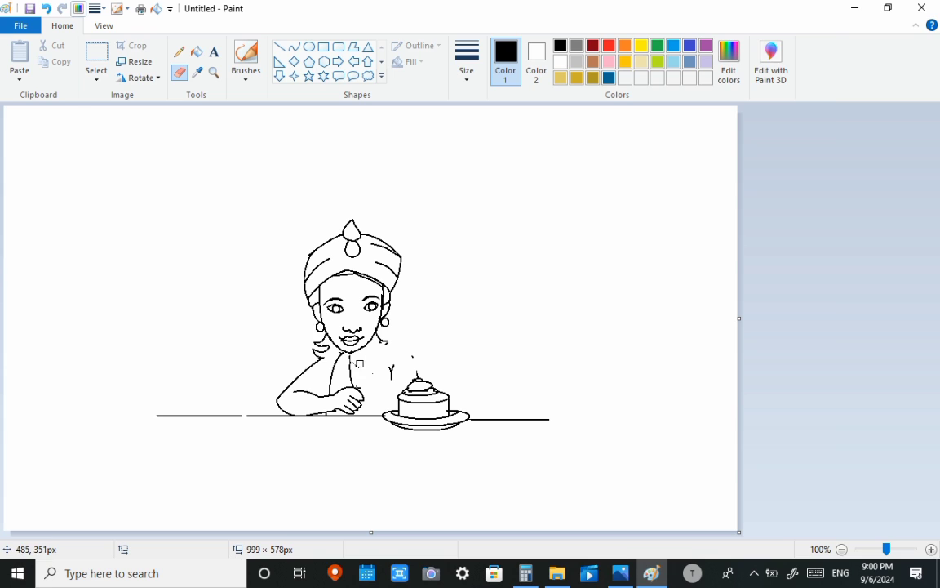
pyautogui.click(293, 46)
pyautogui.moveTo(388, 343)
pyautogui.mouseDown()
pyautogui.moveTo(405, 346)
pyautogui.moveTo(439, 390)
pyautogui.moveTo(418, 342)
pyautogui.moveTo(430, 347)
pyautogui.mouseUp()
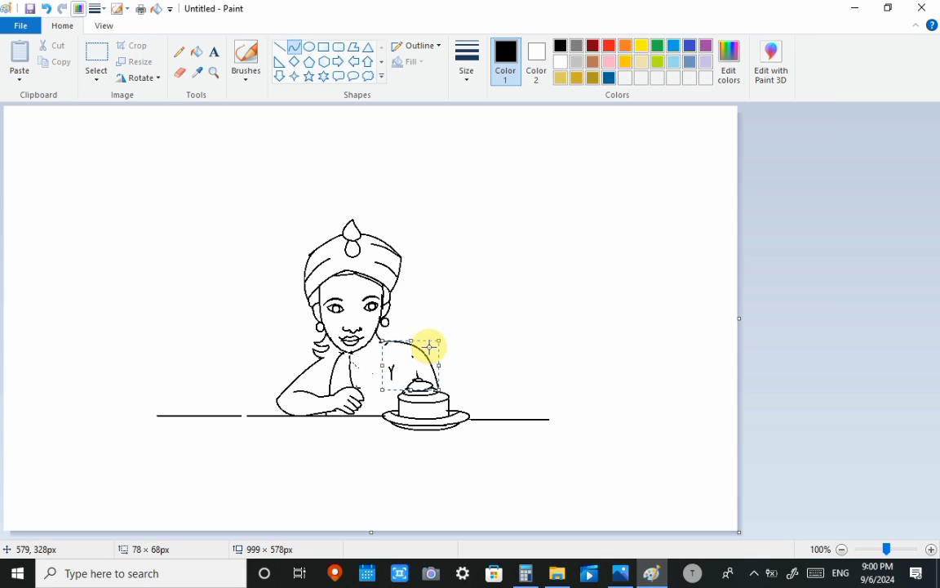
pyautogui.click(464, 290)
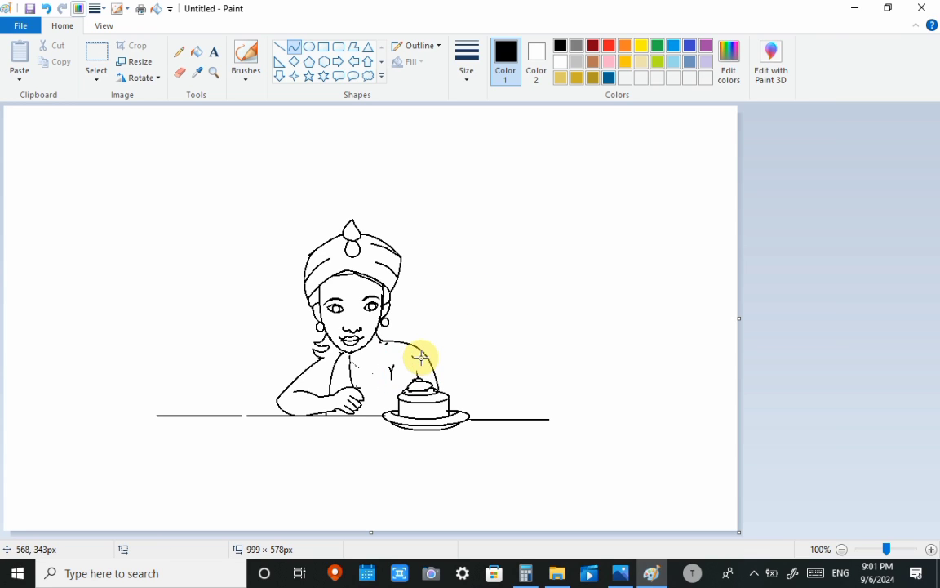
pyautogui.click(179, 53)
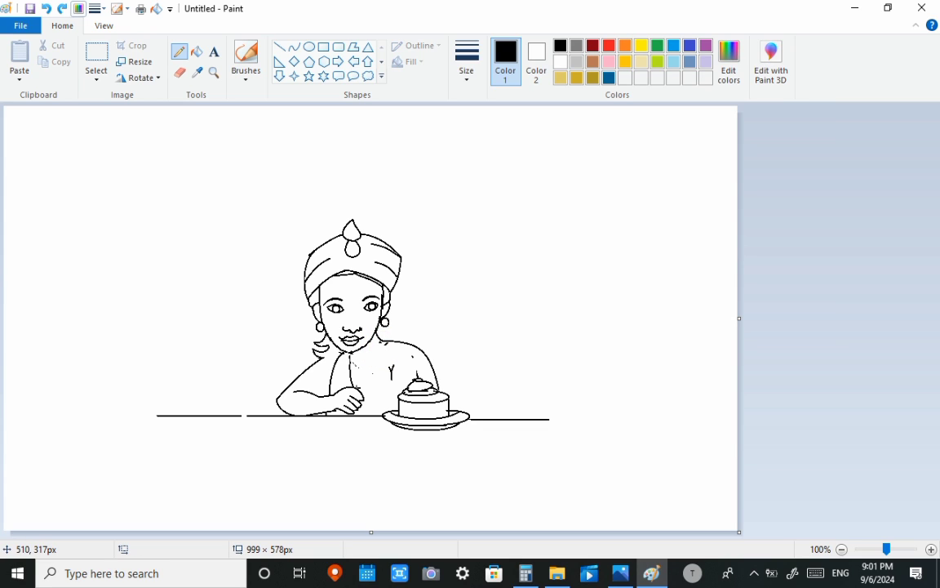
pyautogui.click(96, 58)
pyautogui.moveTo(391, 426); pyautogui.dragTo(387, 383)
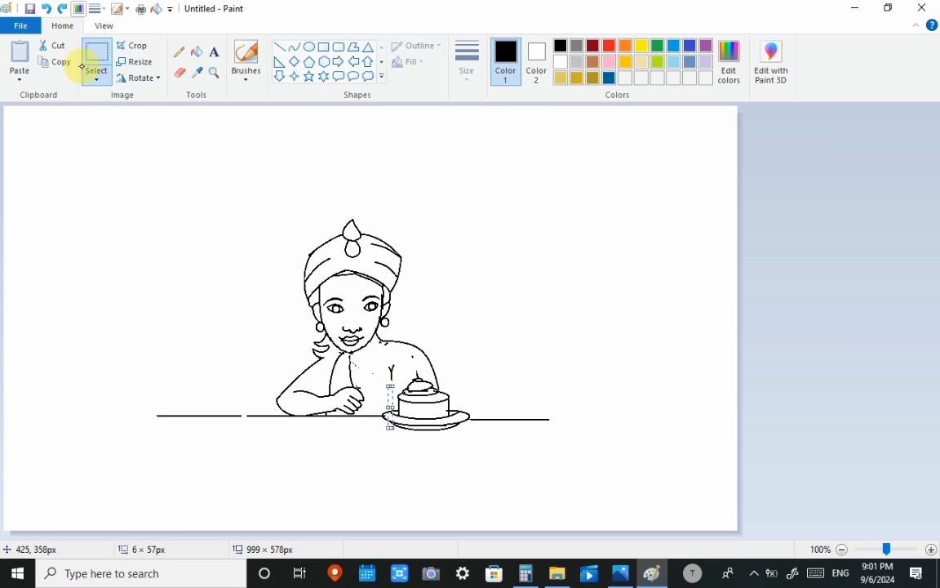
# - Outline the cake and plate with a free-form selection and shift them slightly left towards the hand
pyautogui.click(95, 78)
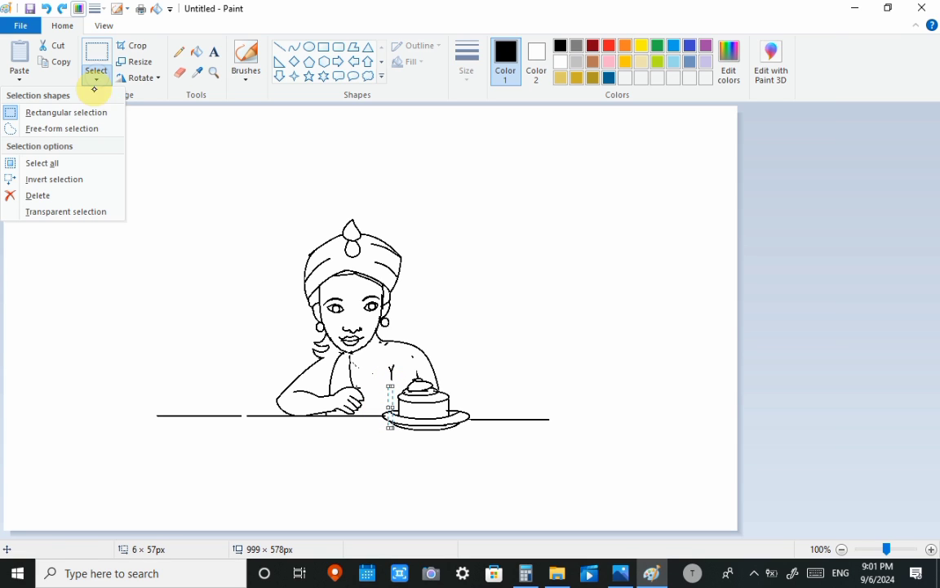
pyautogui.click(88, 135)
pyautogui.moveTo(419, 369)
pyautogui.mouseDown()
pyautogui.moveTo(377, 405)
pyautogui.moveTo(404, 428)
pyautogui.mouseUp()
pyautogui.click(459, 390)
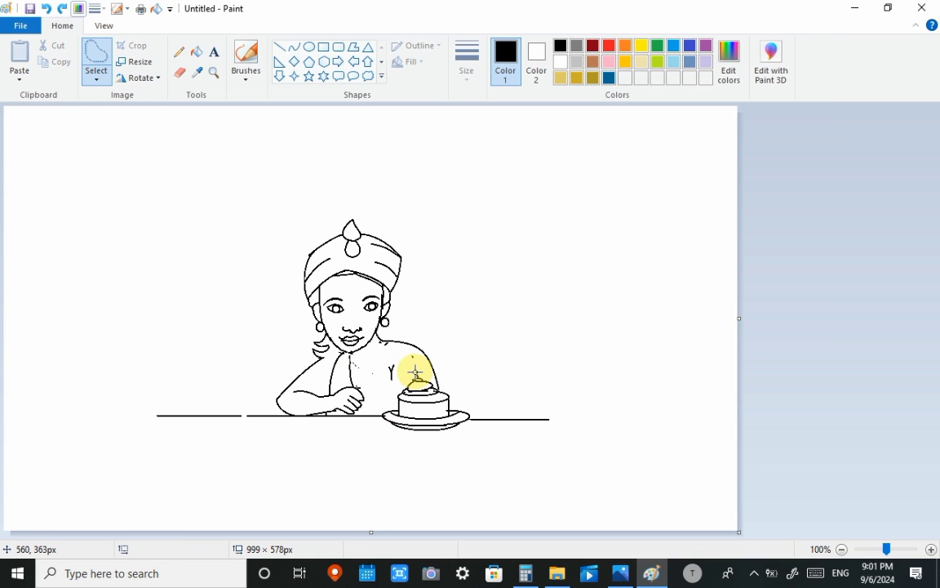
pyautogui.moveTo(414, 372)
pyautogui.mouseDown()
pyautogui.moveTo(389, 390)
pyautogui.moveTo(384, 425)
pyautogui.moveTo(445, 444)
pyautogui.moveTo(481, 434)
pyautogui.moveTo(443, 371)
pyautogui.moveTo(419, 373)
pyautogui.mouseUp()
pyautogui.moveTo(427, 398); pyautogui.dragTo(417, 398)
pyautogui.click(504, 361)
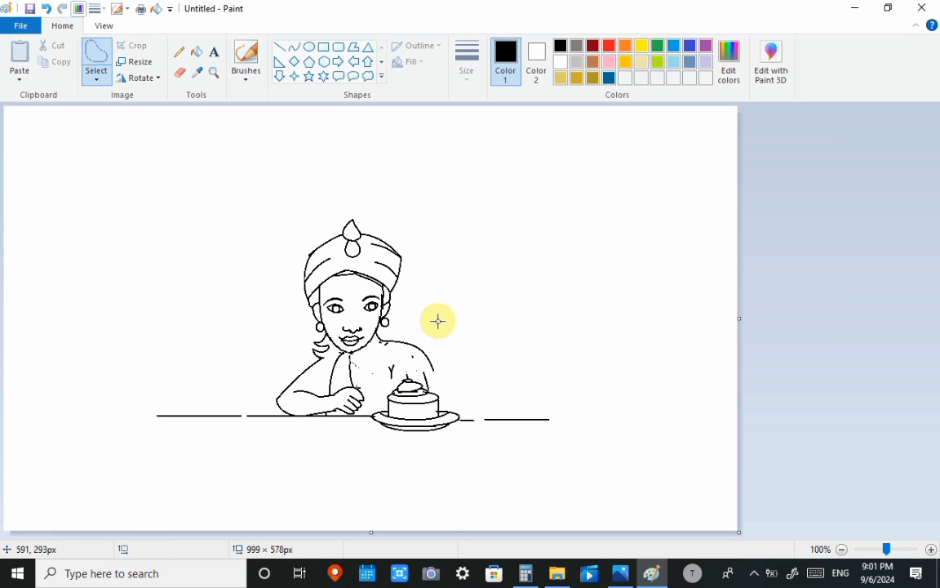
# - Erase the shoulder curve and the Y-shaped armpit mark, and move the free-form selected head slightly right
pyautogui.click(179, 73)
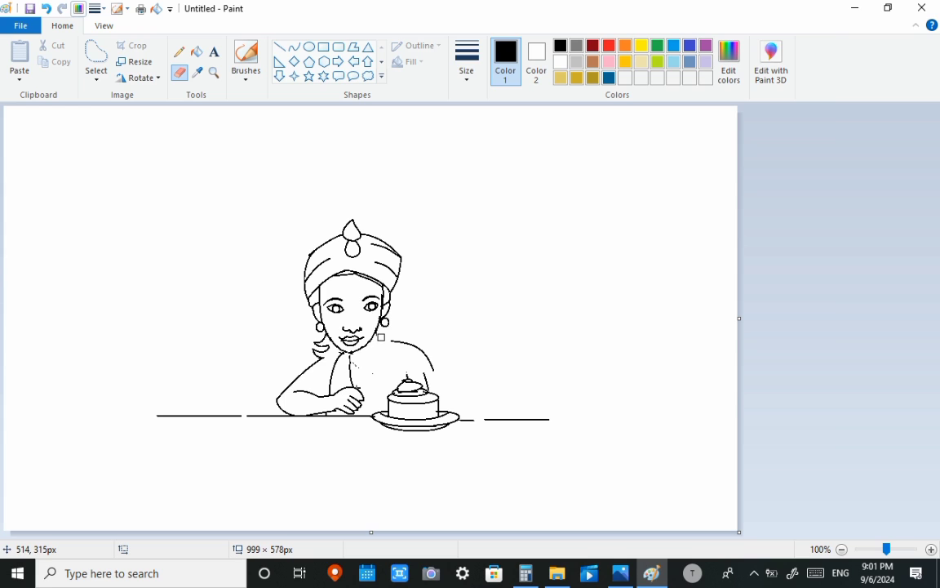
pyautogui.moveTo(394, 341)
pyautogui.mouseDown()
pyautogui.moveTo(435, 357)
pyautogui.moveTo(419, 350)
pyautogui.moveTo(434, 380)
pyautogui.mouseUp()
pyautogui.click(95, 51)
pyautogui.moveTo(351, 210)
pyautogui.mouseDown()
pyautogui.moveTo(315, 224)
pyautogui.moveTo(245, 281)
pyautogui.moveTo(309, 350)
pyautogui.moveTo(379, 356)
pyautogui.moveTo(375, 180)
pyautogui.moveTo(346, 204)
pyautogui.moveTo(368, 229)
pyautogui.mouseUp()
pyautogui.click(536, 294)
# - Extend the upper-arm outline with a curve about 32 × 9 px beneath the hair and close the small gap at the neck
pyautogui.click(296, 47)
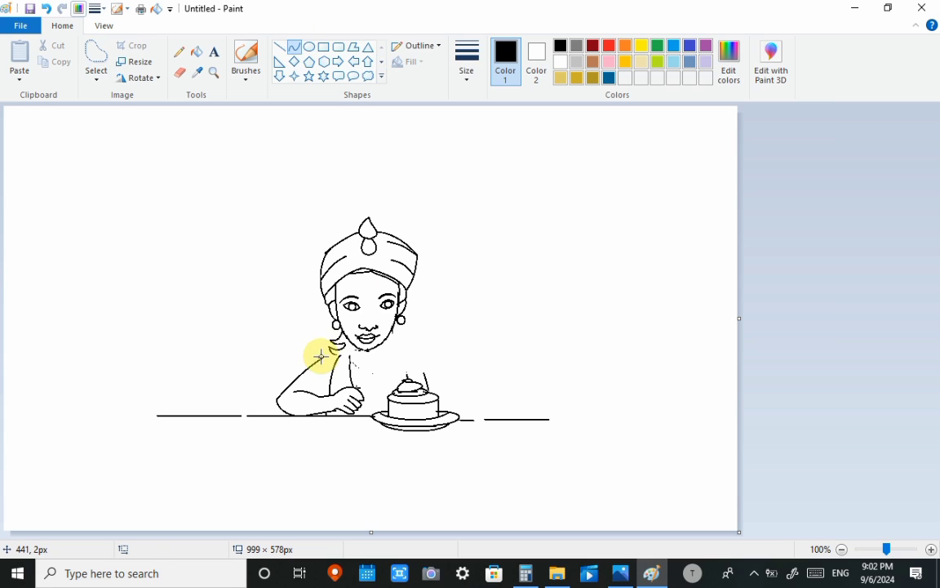
pyautogui.moveTo(320, 357)
pyautogui.mouseDown()
pyautogui.moveTo(342, 350)
pyautogui.moveTo(325, 353)
pyautogui.moveTo(333, 349)
pyautogui.mouseUp()
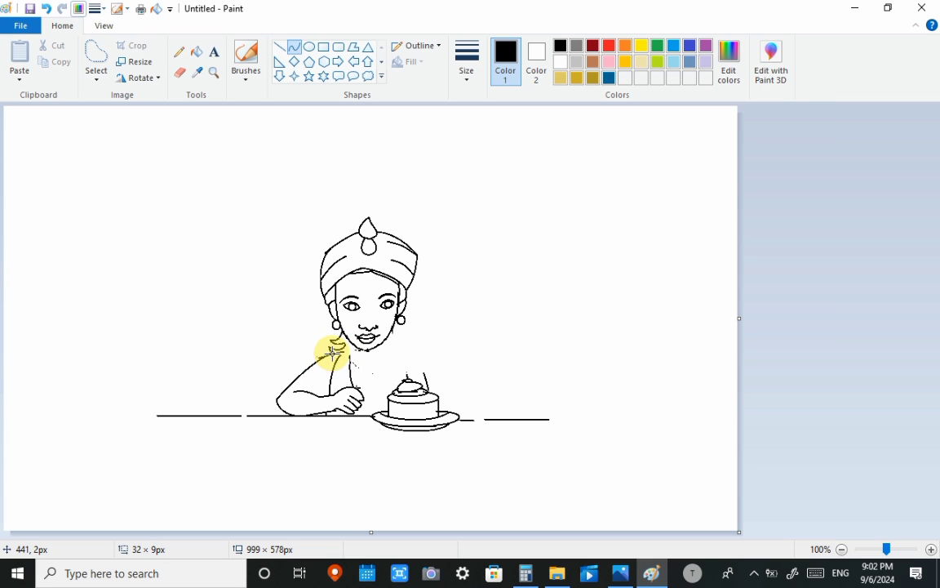
pyautogui.click(333, 352)
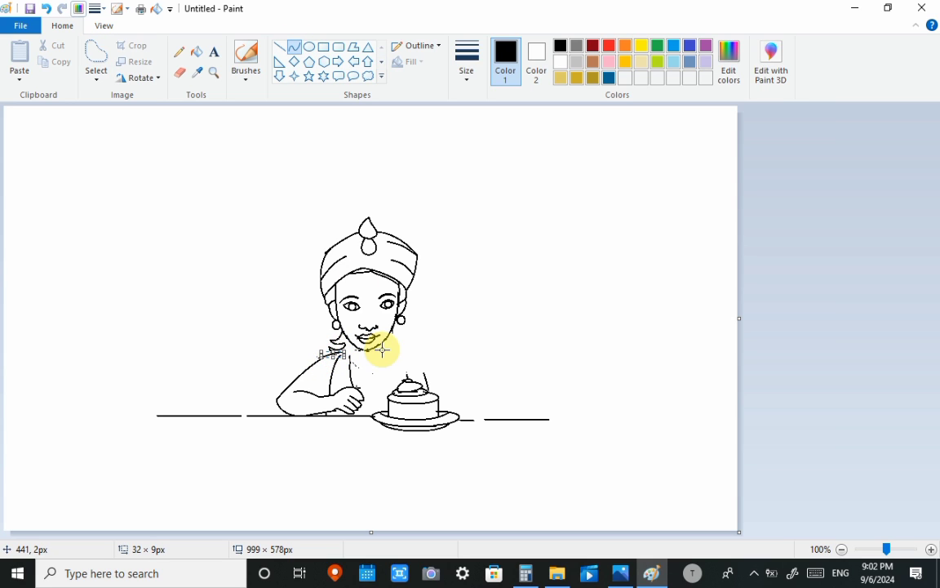
pyautogui.click(382, 351)
pyautogui.moveTo(342, 353)
pyautogui.mouseDown()
pyautogui.moveTo(358, 347)
pyautogui.moveTo(350, 357)
pyautogui.mouseUp()
pyautogui.click(354, 352)
pyautogui.click(403, 352)
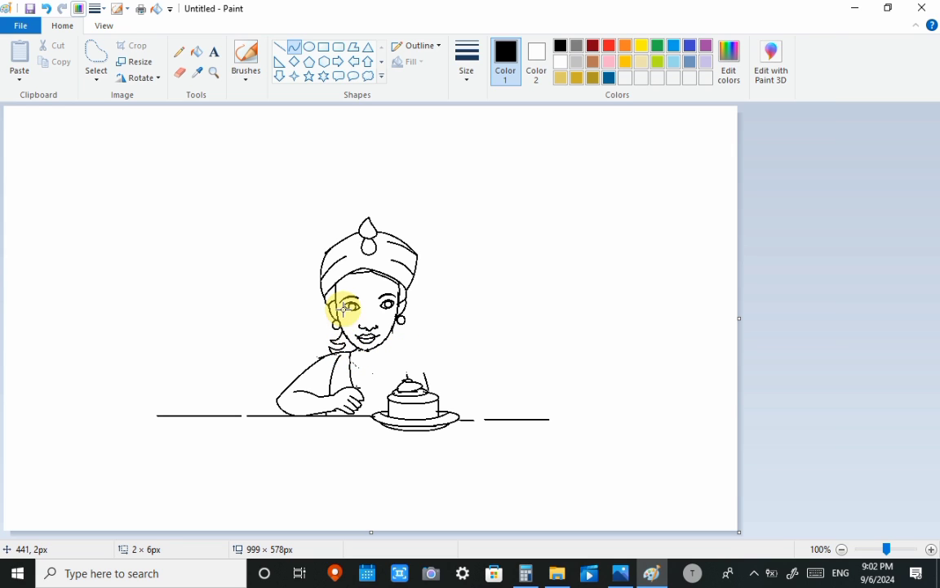
# - Erase the leftover arm line beside the cake topping and draw a new shoulder curve about 52 × 68 px from the jaw to the cake
pyautogui.click(179, 52)
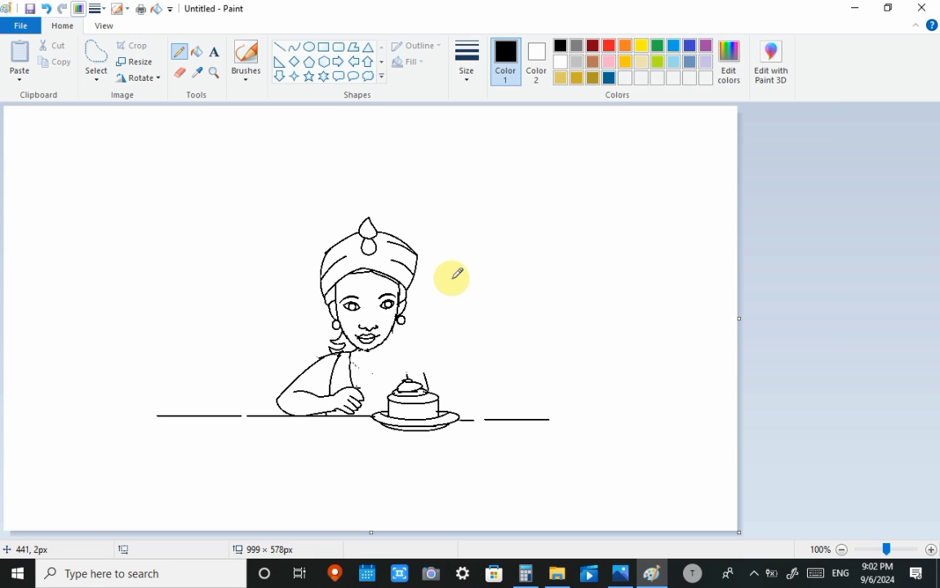
pyautogui.click(180, 72)
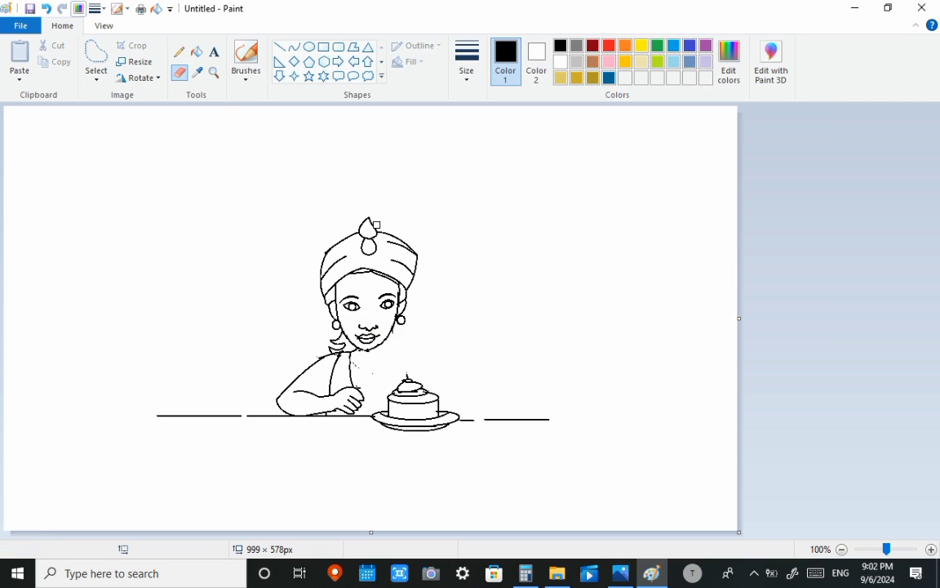
pyautogui.click(294, 46)
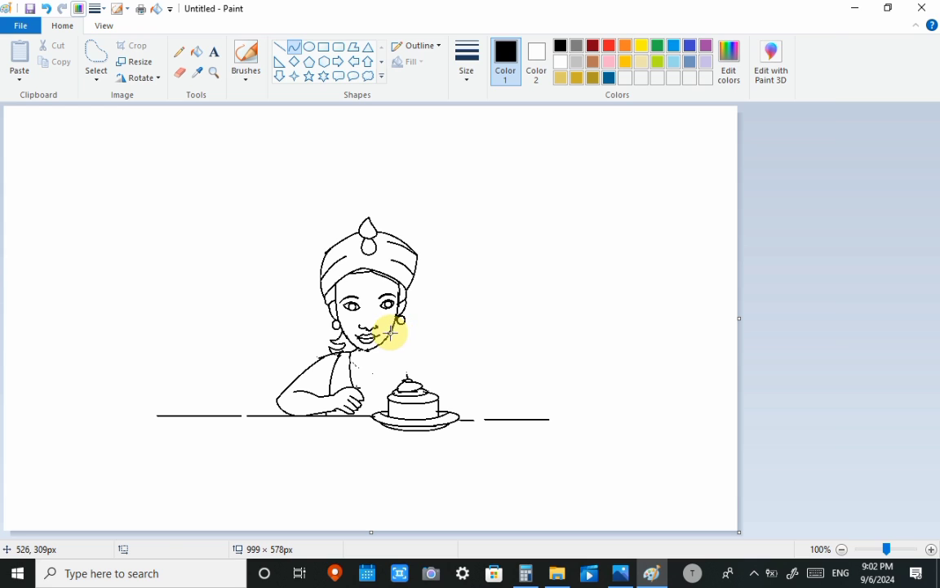
pyautogui.moveTo(396, 331); pyautogui.dragTo(432, 351)
pyautogui.click(432, 349)
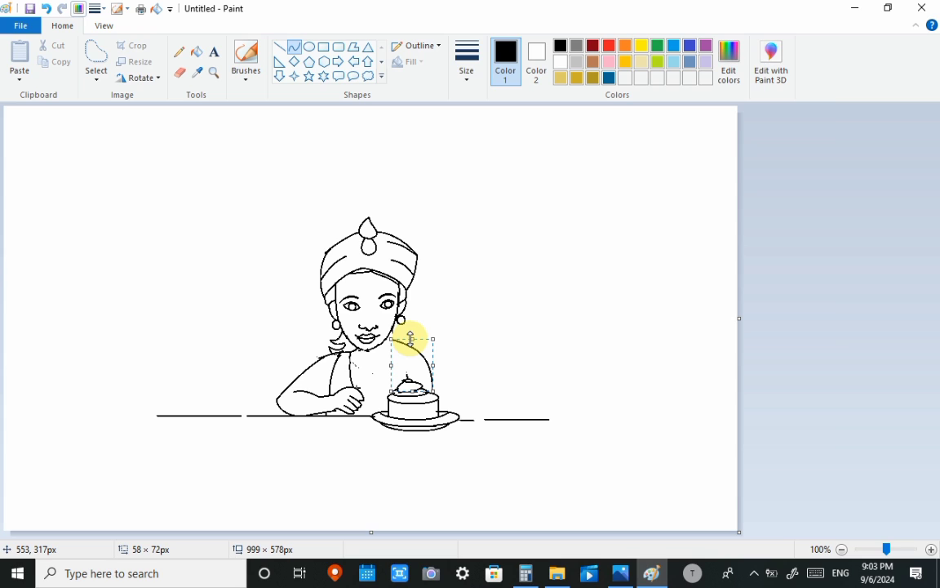
pyautogui.hotkey('ctrl', 'z')
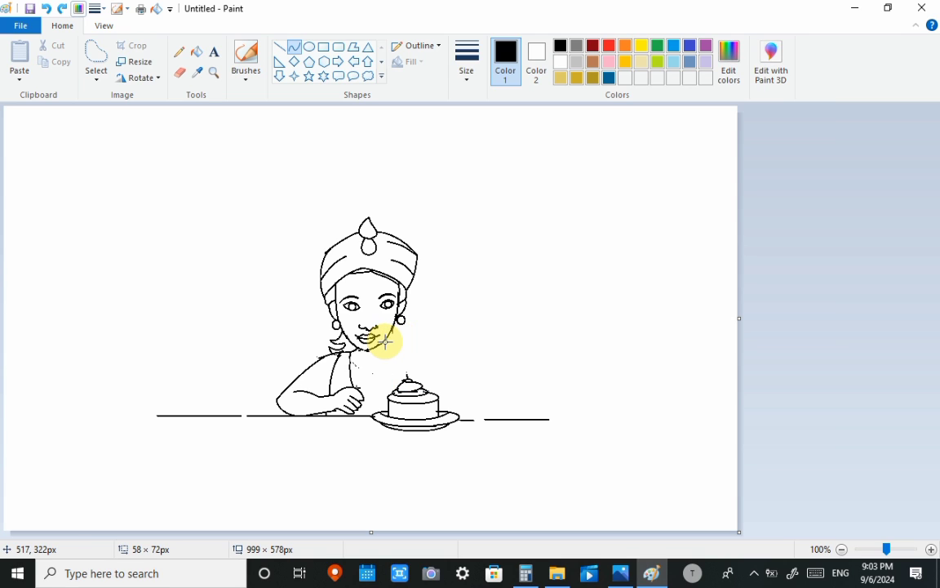
pyautogui.moveTo(387, 340); pyautogui.dragTo(422, 352)
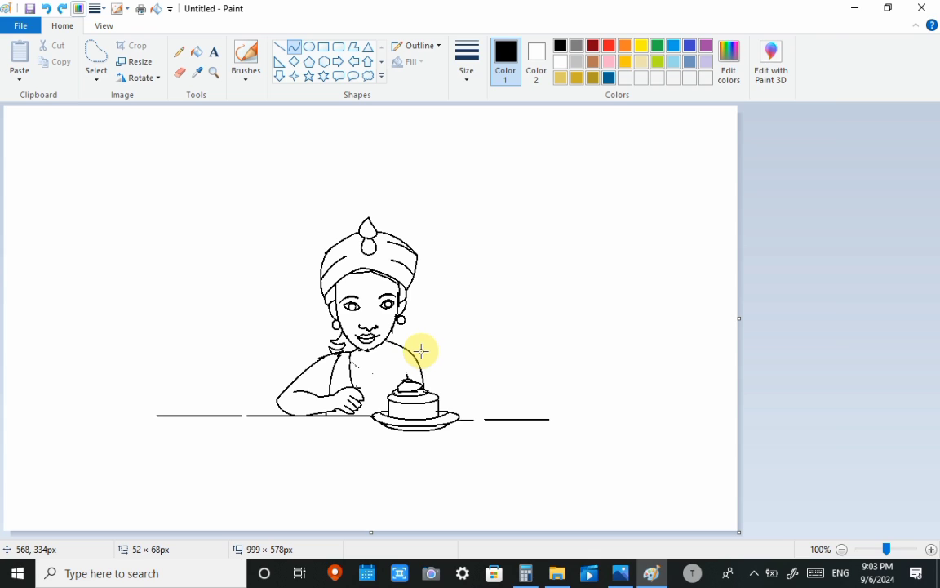
# - Undo the new shoulder curve and draw small curved hair tips beside the jaw below the earring above the cake
pyautogui.click(421, 351)
pyautogui.click(474, 326)
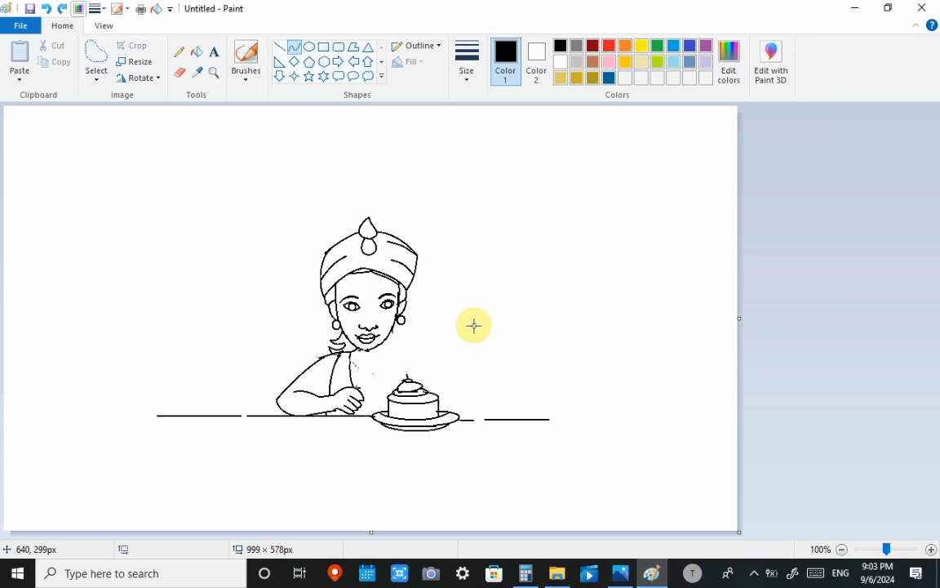
pyautogui.moveTo(391, 330); pyautogui.dragTo(396, 341)
pyautogui.click(419, 341)
pyautogui.click(396, 341)
pyautogui.click(400, 341)
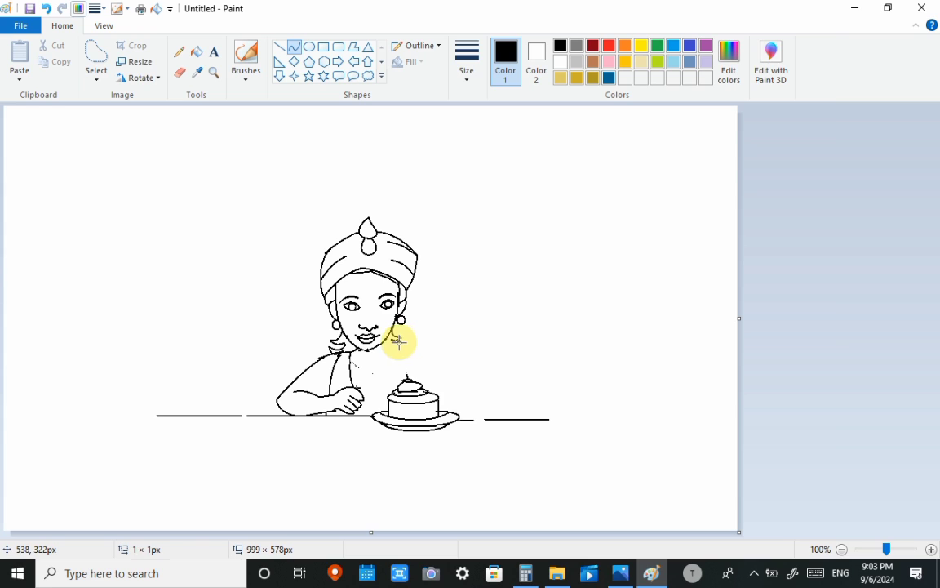
pyautogui.click(396, 346)
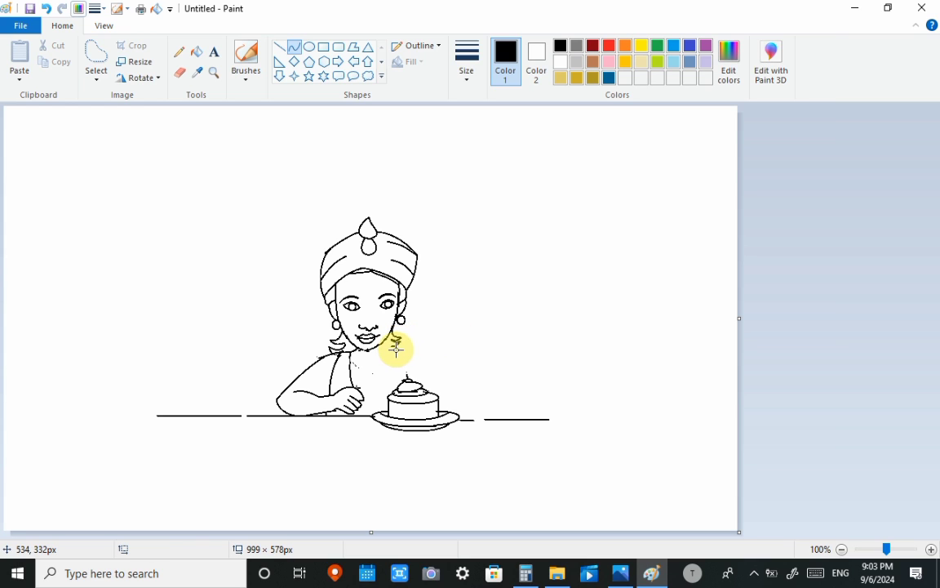
pyautogui.click(397, 350)
# - Draw a shoulder curve about 59 × 66 px from the hair tips to the cake and join it to the jaw with a short curve
pyautogui.moveTo(392, 346); pyautogui.dragTo(433, 355)
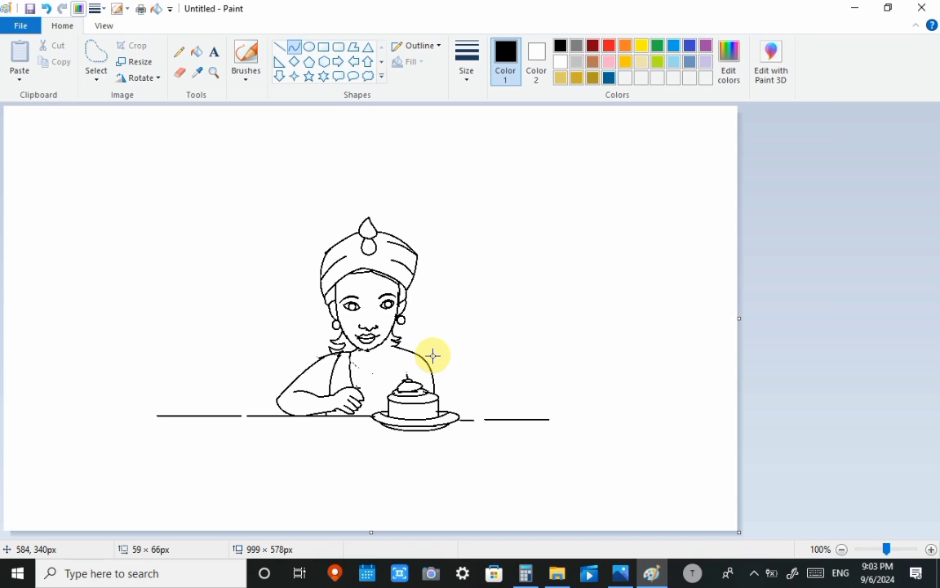
pyautogui.click(489, 319)
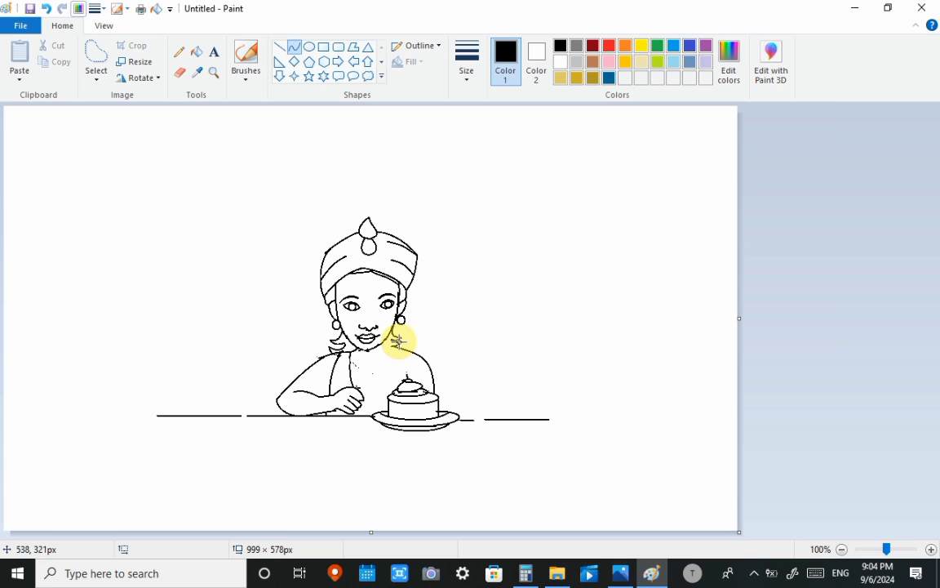
pyautogui.moveTo(395, 346); pyautogui.dragTo(382, 343)
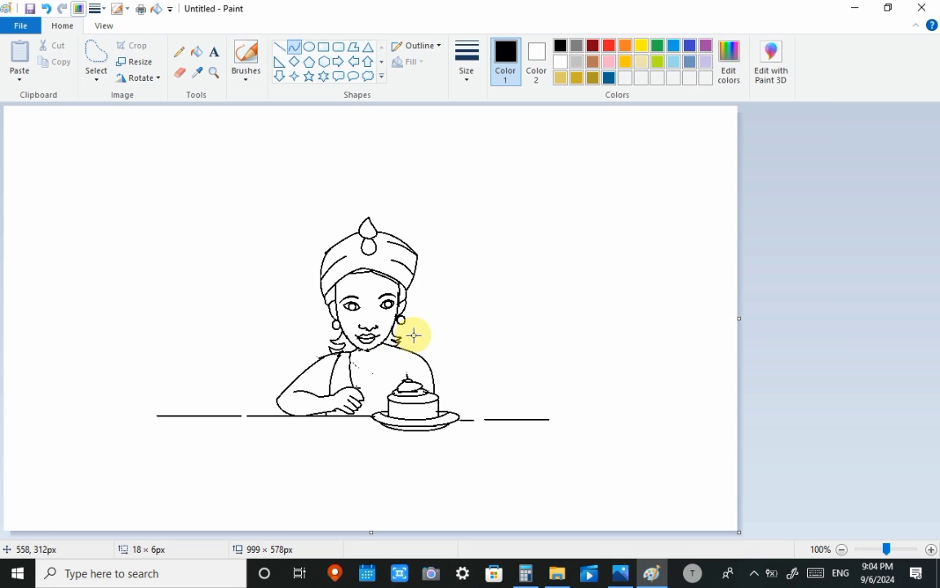
pyautogui.click(391, 116)
pyautogui.hotkey('ctrl', 'z')
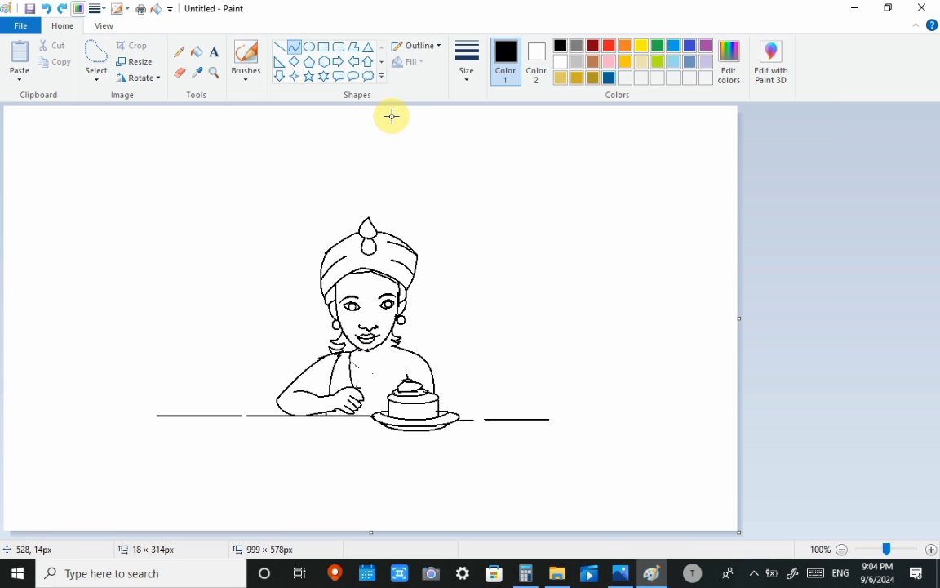
pyautogui.moveTo(394, 347); pyautogui.dragTo(382, 344)
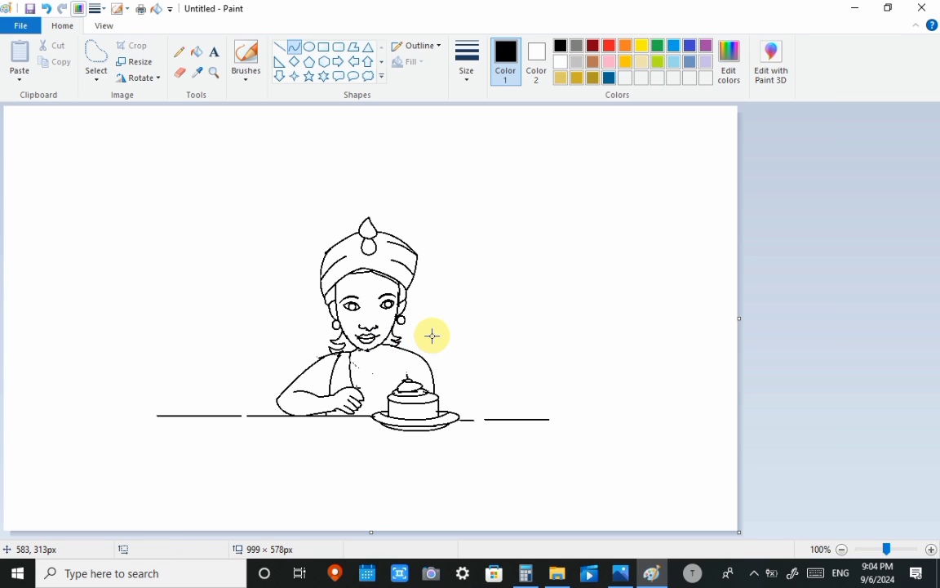
# - Pencil in the beaded necklaces, armband, bracelets and a Y-shaped armpit mark, and fill both irises with black
pyautogui.click(178, 51)
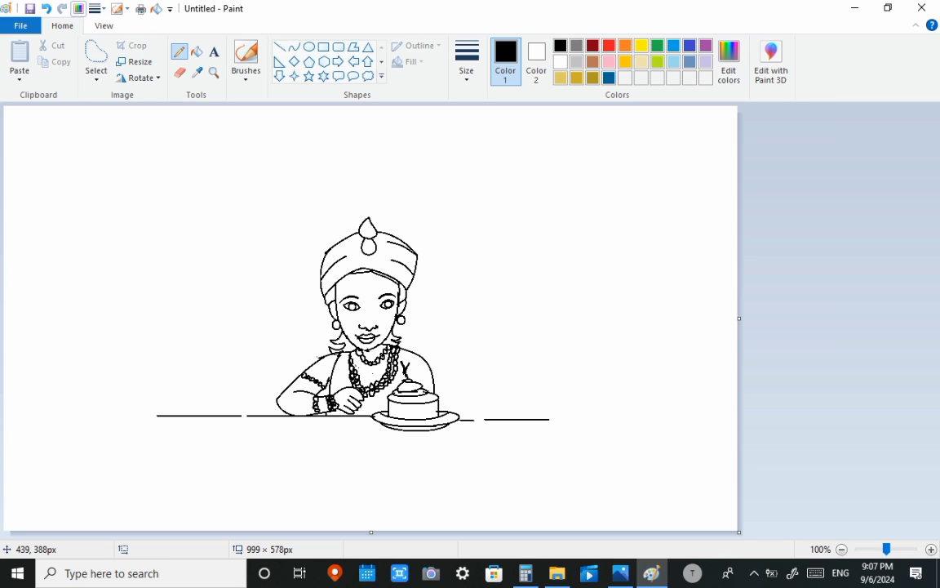
pyautogui.click(197, 52)
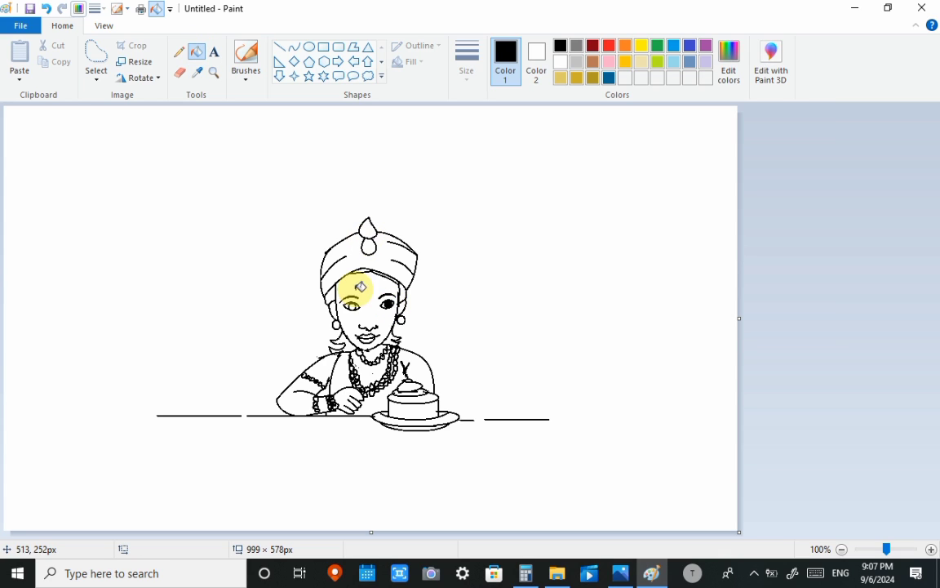
pyautogui.click(351, 307)
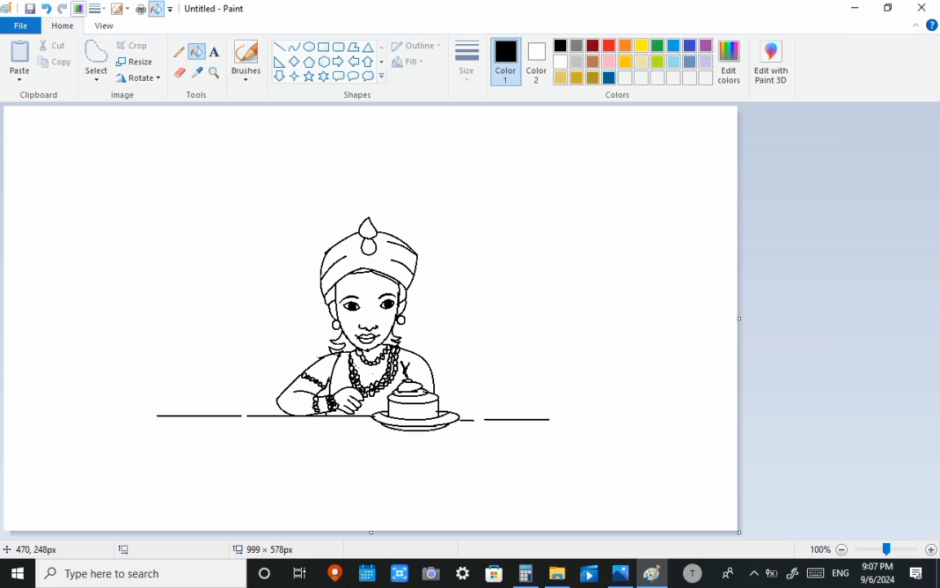
# - Add small white highlights to the black eyes with a thin white Pencil
pyautogui.click(178, 51)
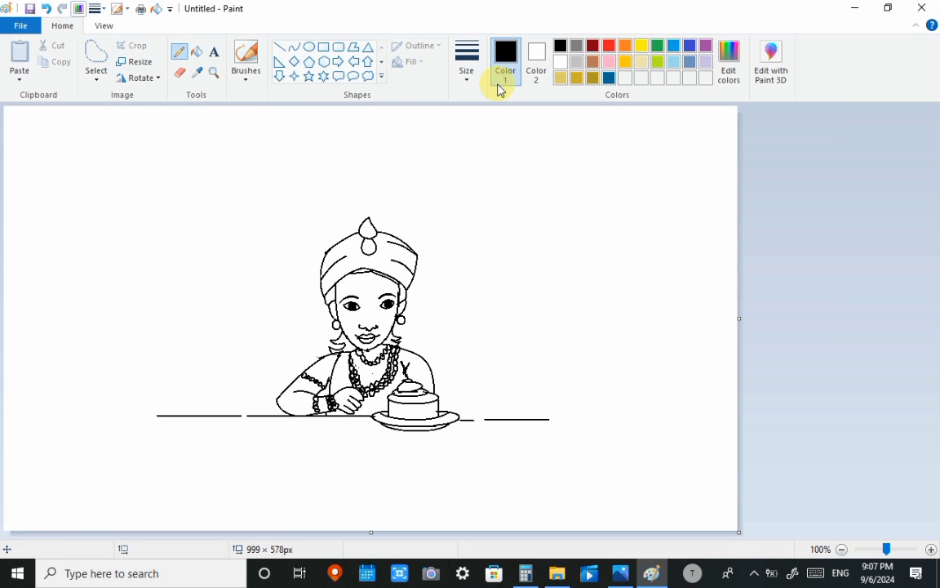
pyautogui.click(469, 61)
pyautogui.click(504, 65)
pyautogui.click(467, 59)
pyautogui.click(454, 157)
pyautogui.click(560, 62)
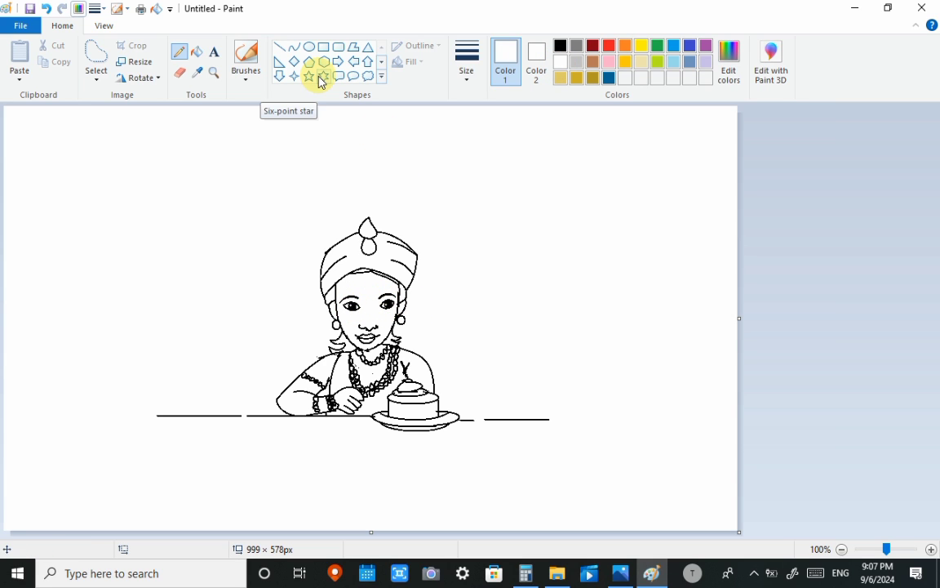
# - Fill the face, neck and chest with dark gold, and undo the same fill on the dress
pyautogui.click(196, 51)
pyautogui.click(576, 79)
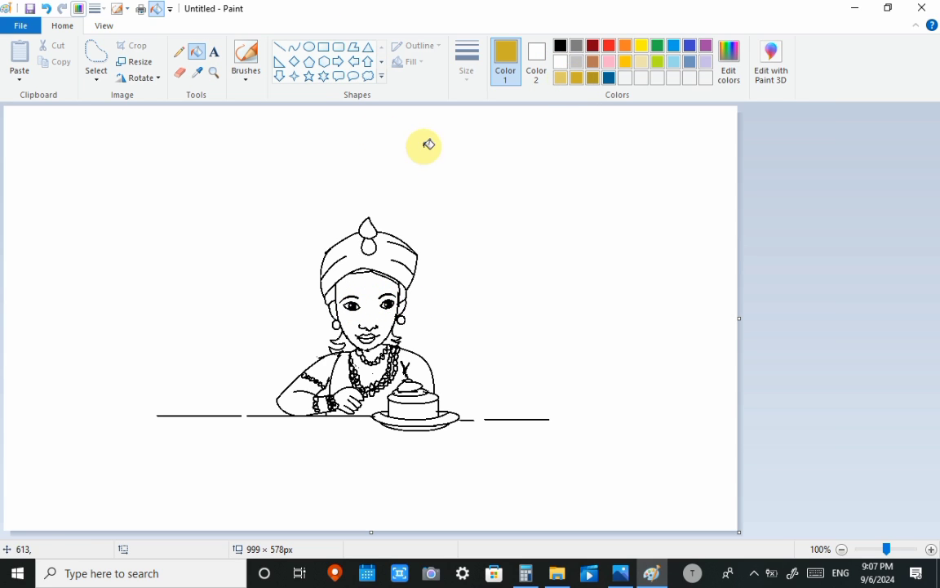
pyautogui.click(380, 304)
pyautogui.click(367, 369)
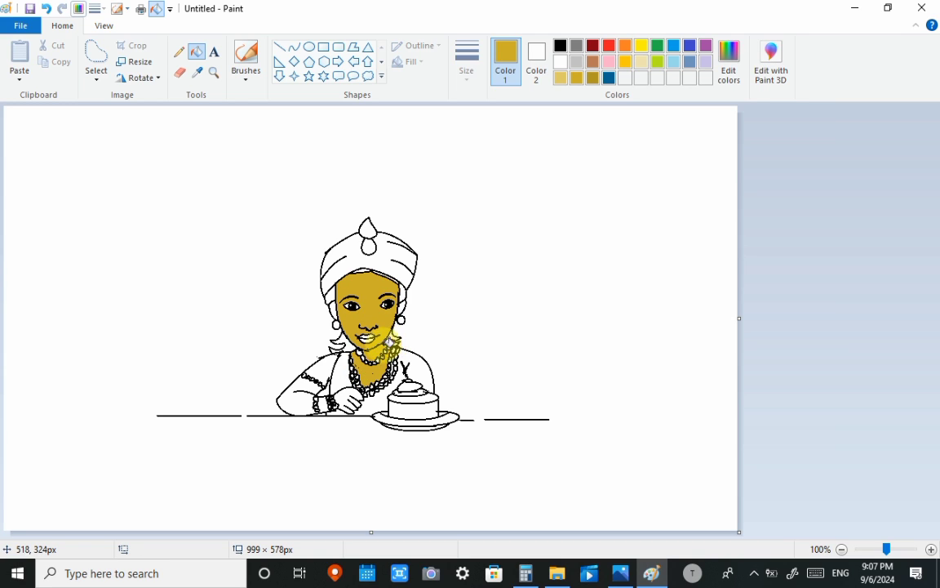
pyautogui.click(382, 397)
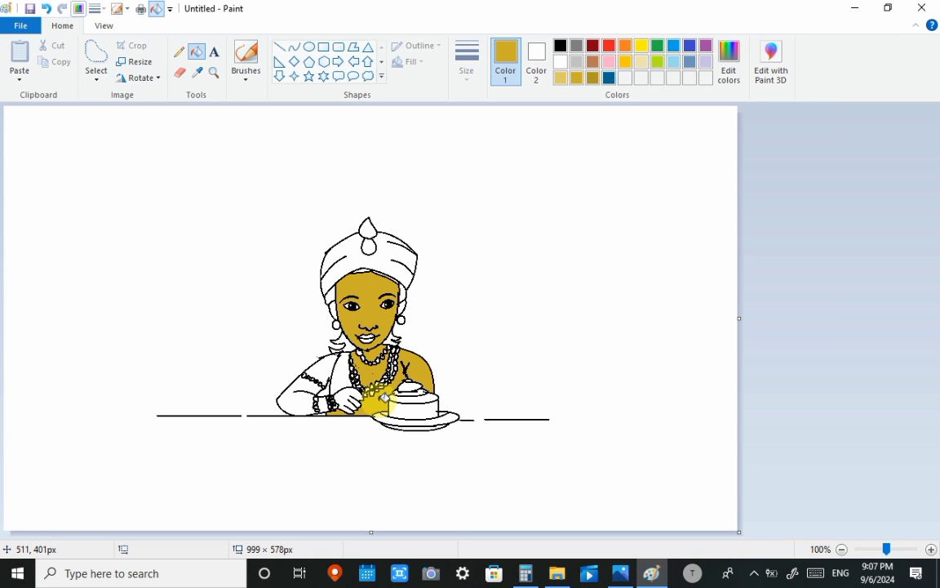
pyautogui.hotkey('ctrl', 'z')
pyautogui.hotkey('ctrl', 'z')
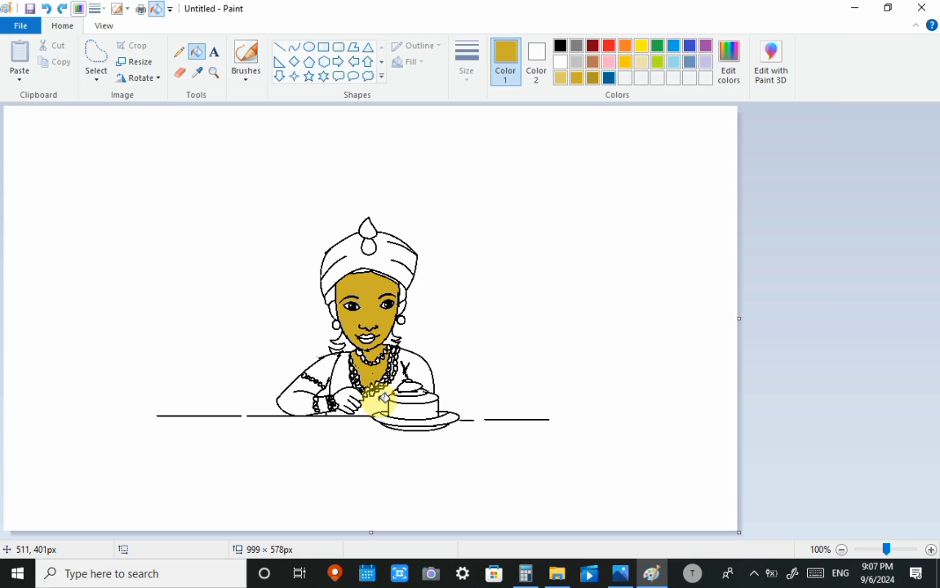
# - Fill the hair beneath the head wrap and the hair tips on both sides of the jaw with black
pyautogui.click(560, 45)
pyautogui.click(331, 296)
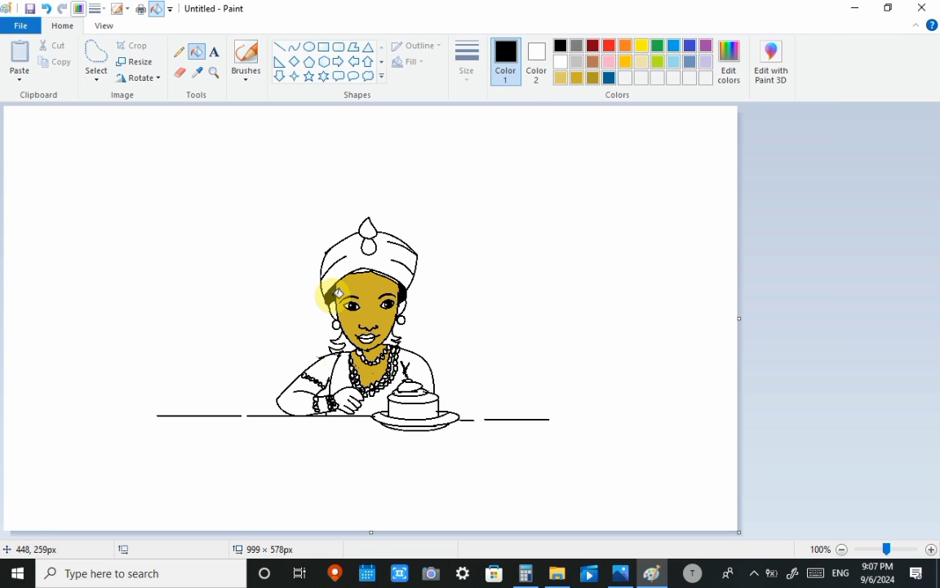
pyautogui.click(348, 344)
pyautogui.click(390, 340)
pyautogui.click(339, 349)
pyautogui.click(334, 351)
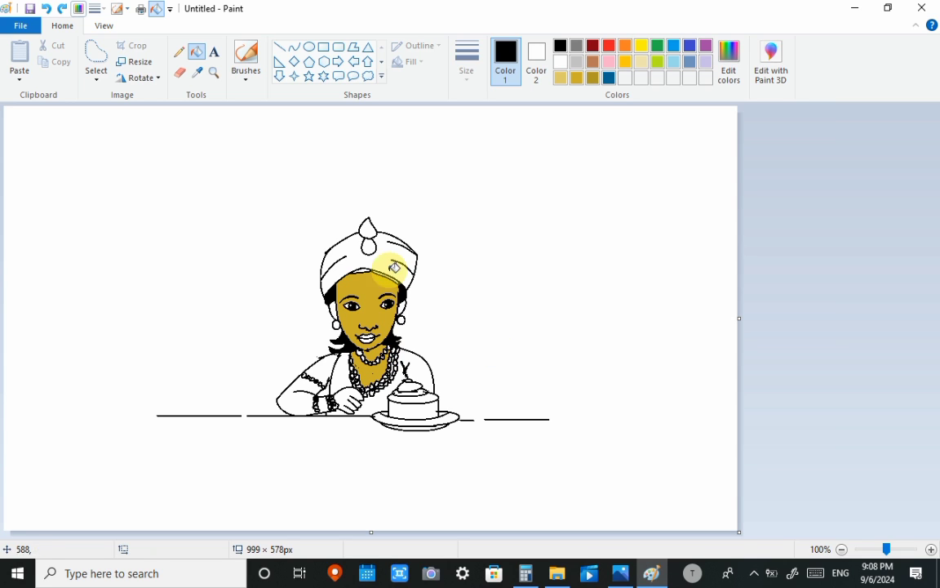
# - Fill the dress with dark gray and recolor the face, neck, chest, arm and hand with light gold
pyautogui.click(576, 45)
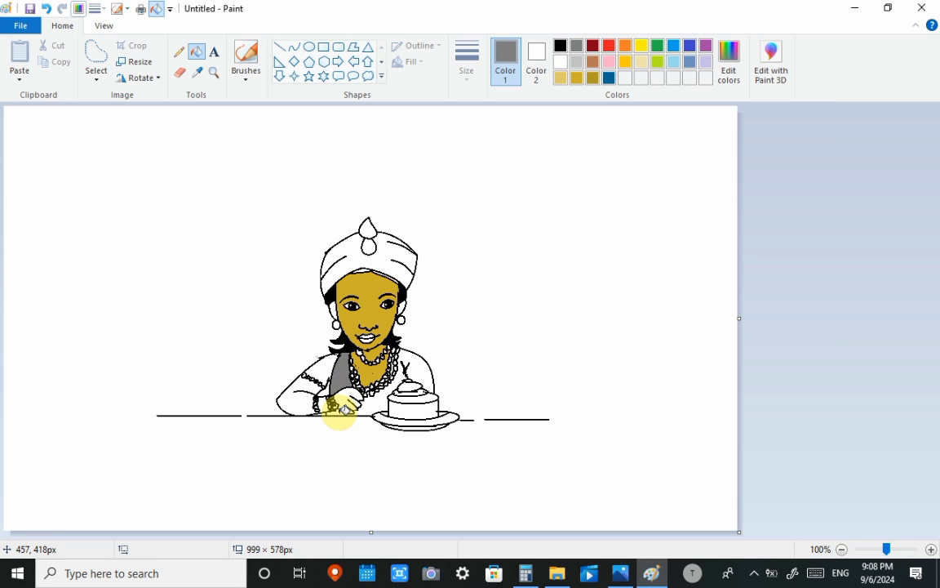
pyautogui.click(342, 406)
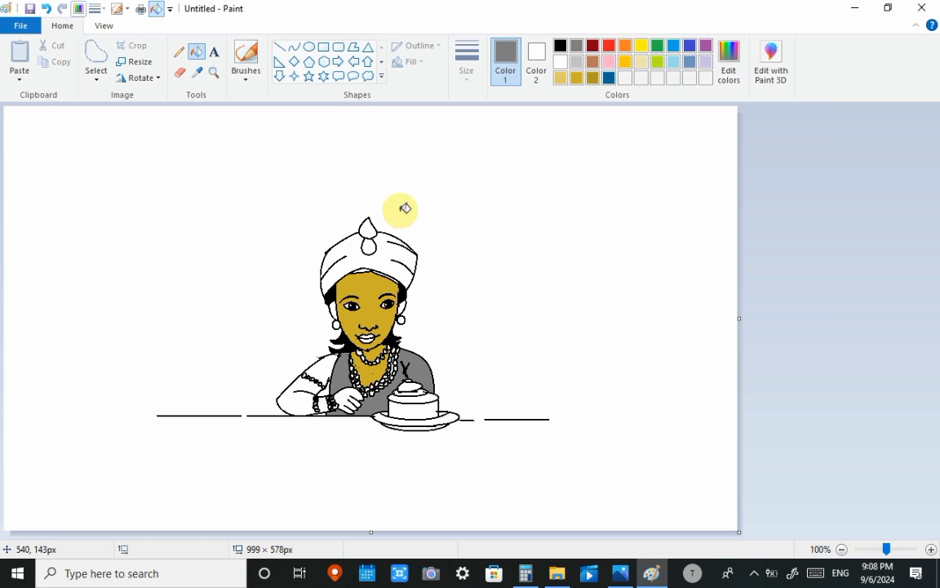
pyautogui.click(561, 78)
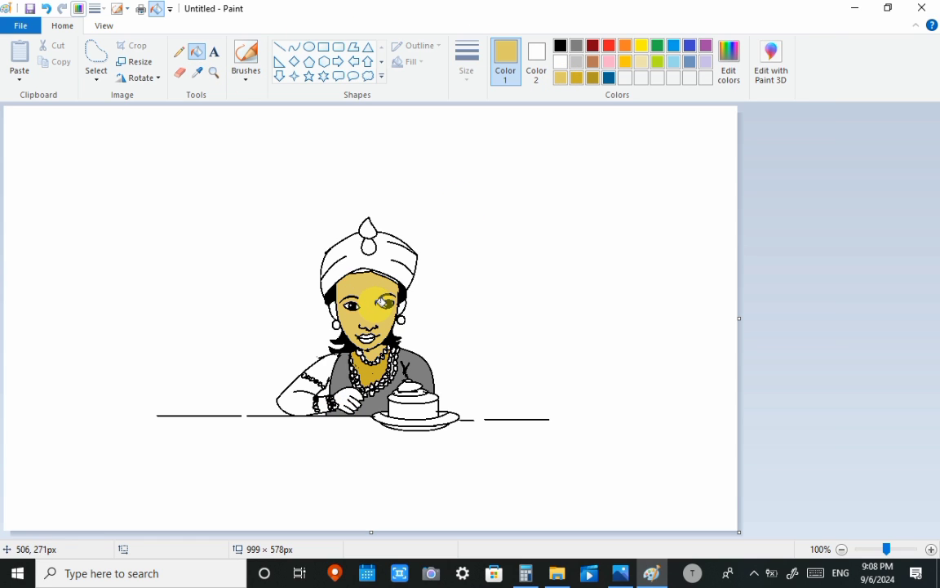
pyautogui.click(313, 375)
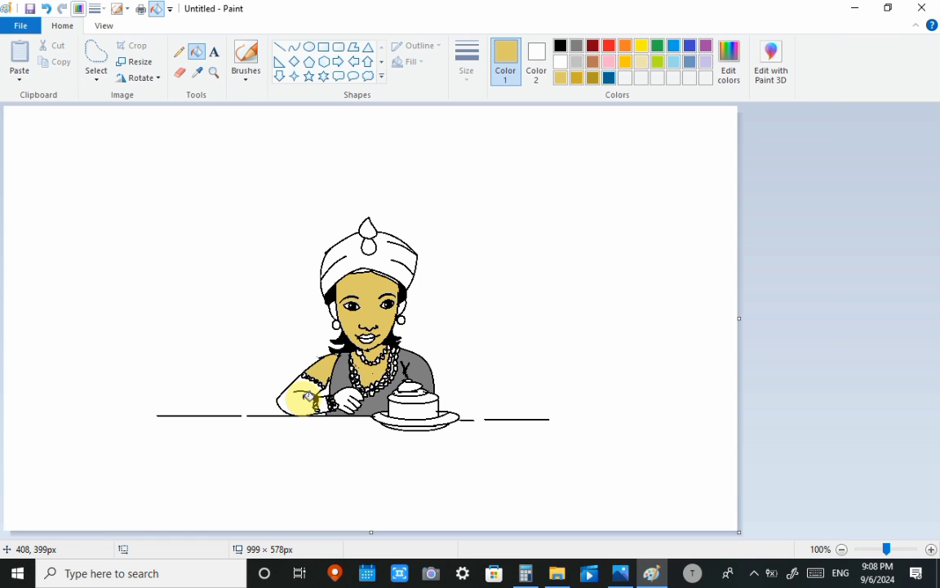
pyautogui.click(306, 392)
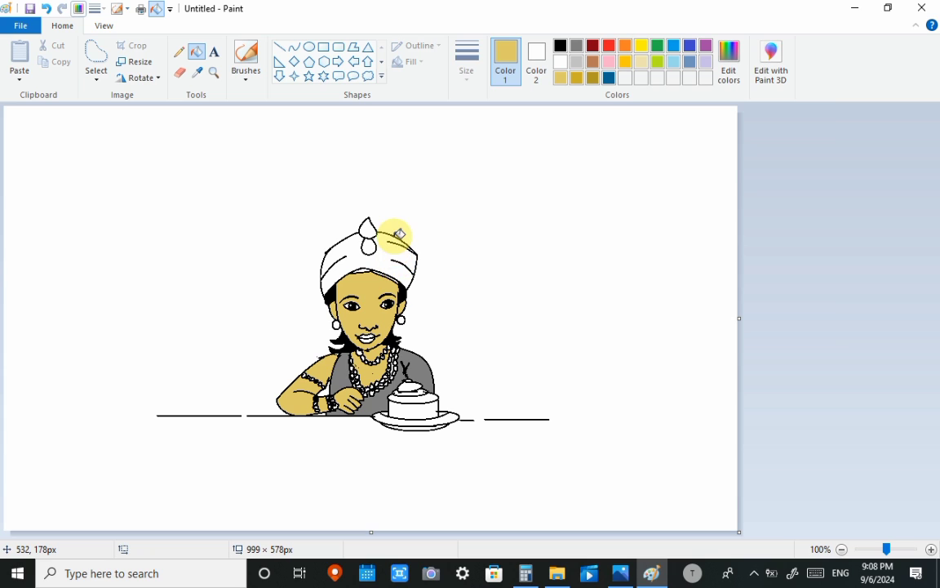
# - Shade the folds of the white head wrap with light gray brush strokes
pyautogui.click(245, 57)
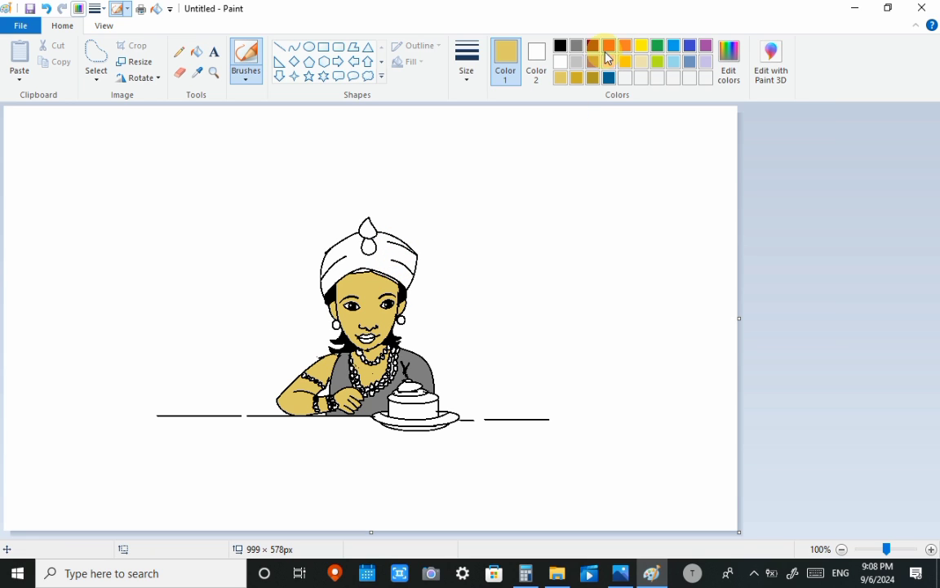
pyautogui.click(571, 62)
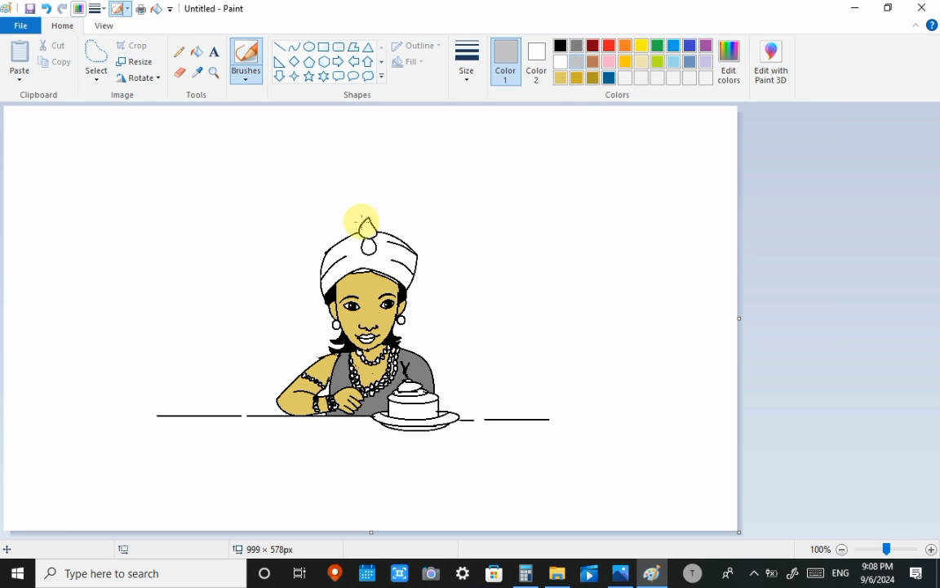
pyautogui.moveTo(408, 270)
pyautogui.mouseDown()
pyautogui.moveTo(396, 245)
pyautogui.moveTo(416, 267)
pyautogui.moveTo(377, 242)
pyautogui.mouseUp()
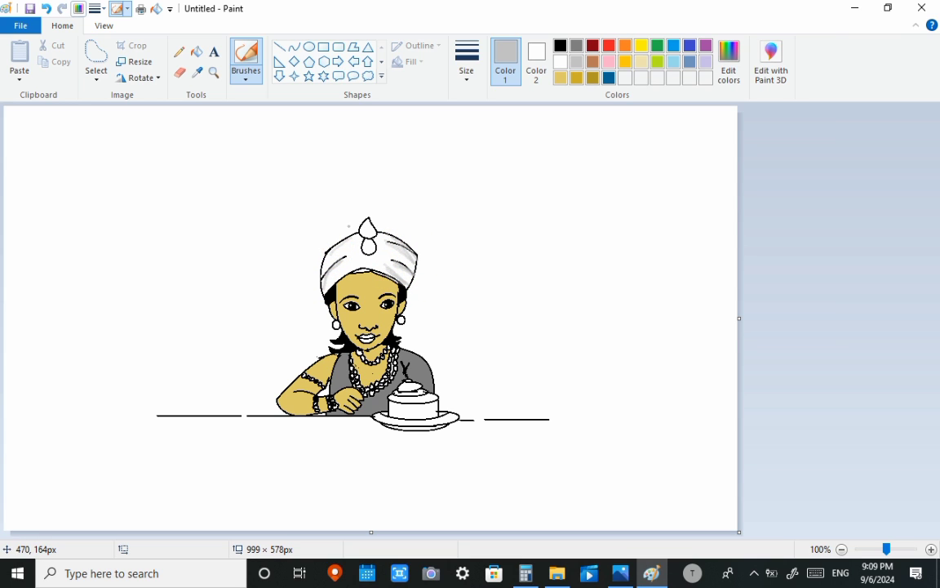
# - Paint the lips red and shade the nose and the edges of the face with darker gold brush strokes
pyautogui.click(609, 46)
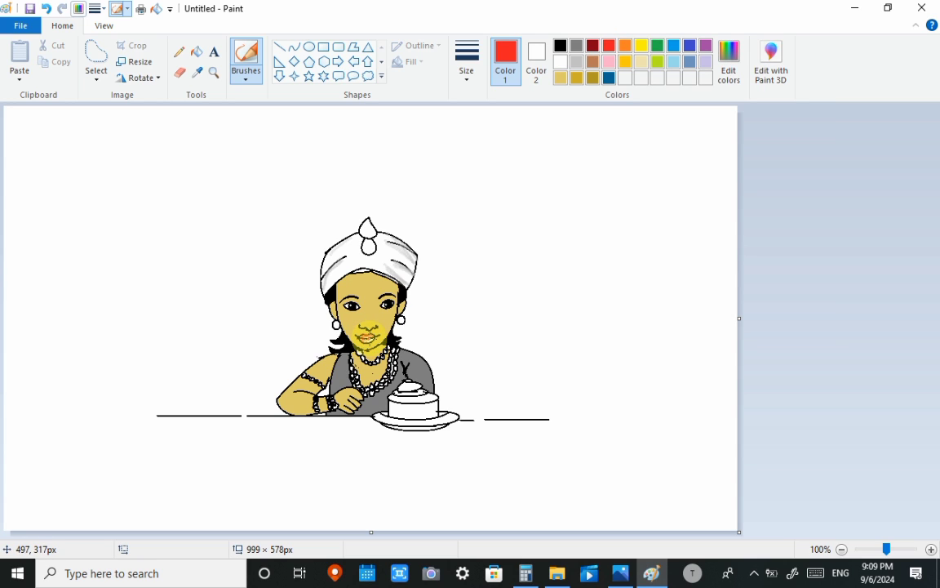
pyautogui.click(375, 314)
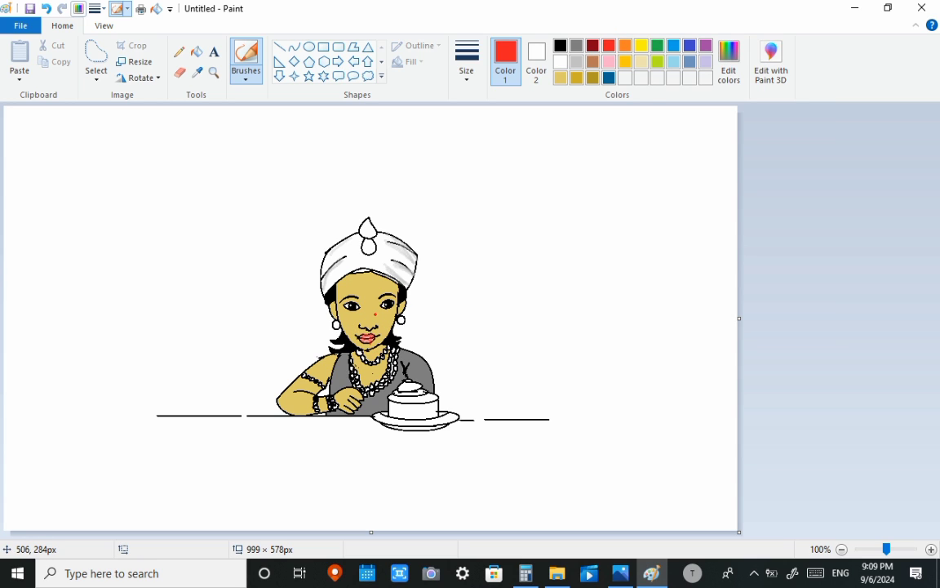
pyautogui.click(593, 78)
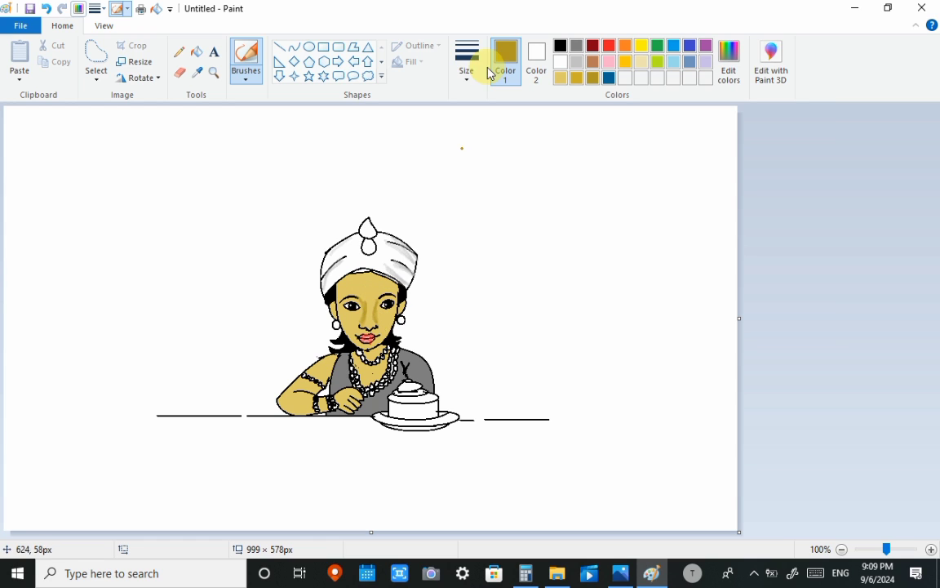
pyautogui.click(576, 78)
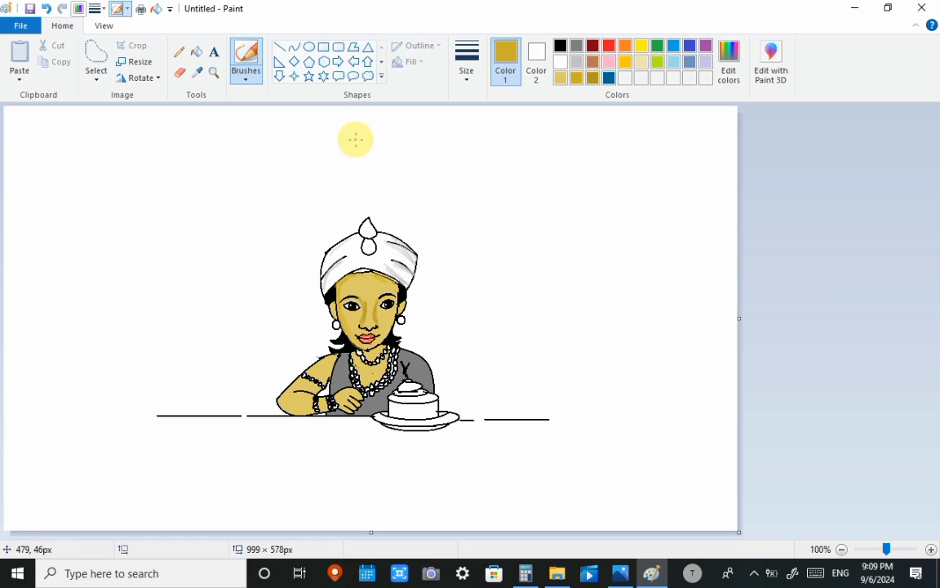
# - Fill both earrings with orange-gold and the side of the cake with yellow
pyautogui.click(625, 45)
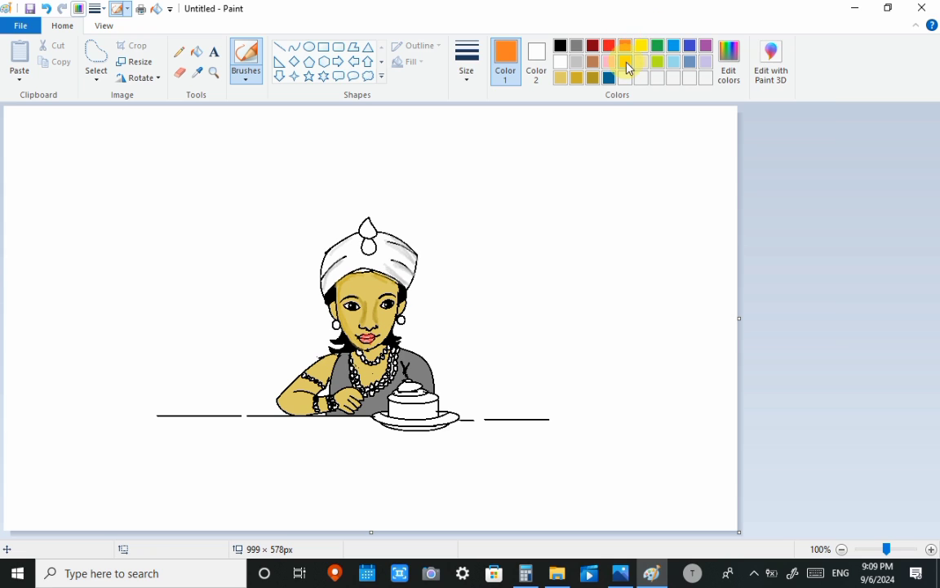
pyautogui.click(625, 62)
pyautogui.click(196, 52)
pyautogui.click(401, 320)
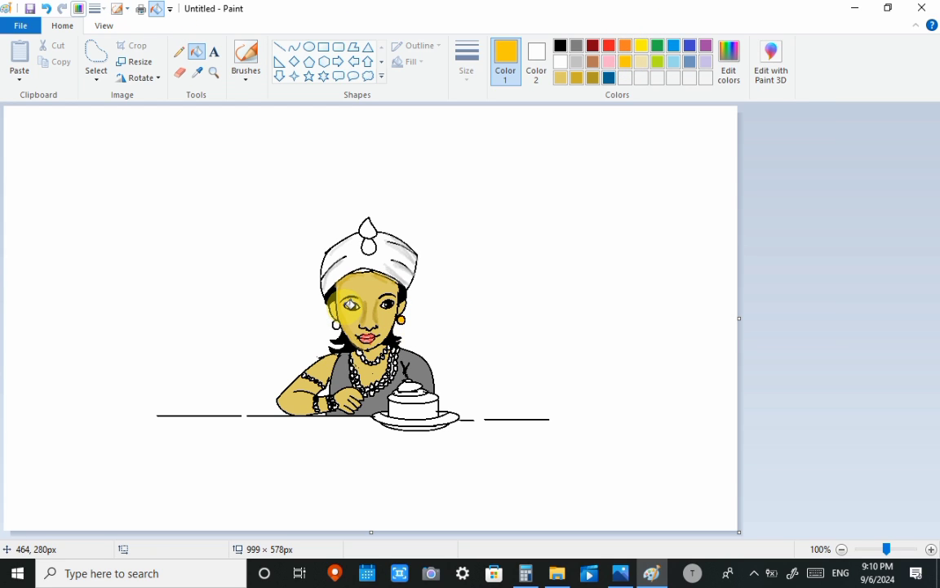
pyautogui.click(337, 325)
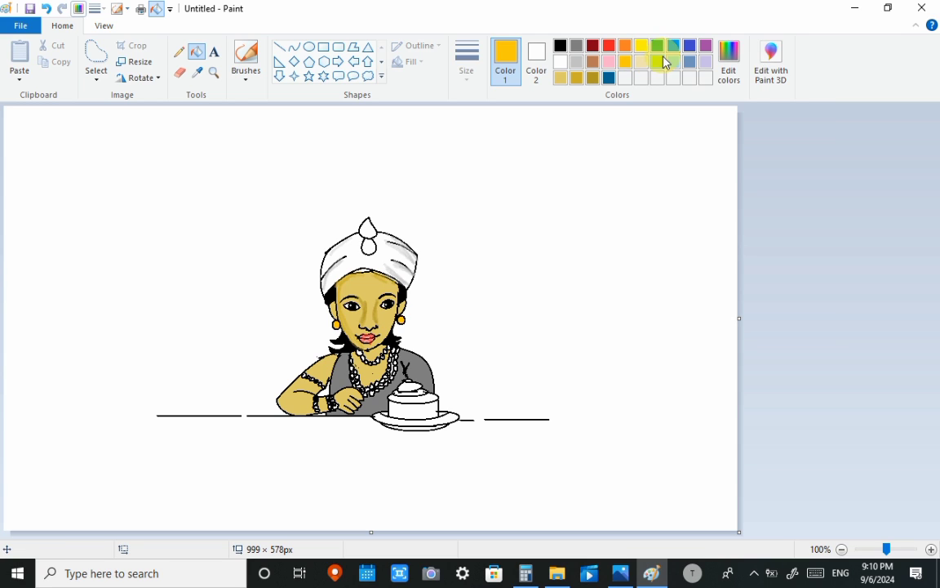
pyautogui.click(641, 45)
pyautogui.click(414, 403)
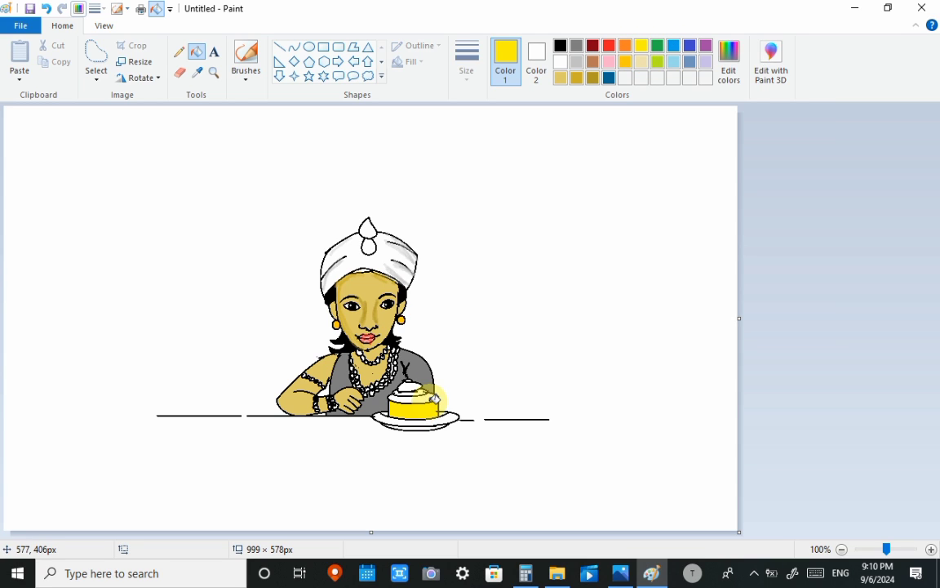
# - Fill the cake's top surface and the topping above it with orange
pyautogui.click(626, 45)
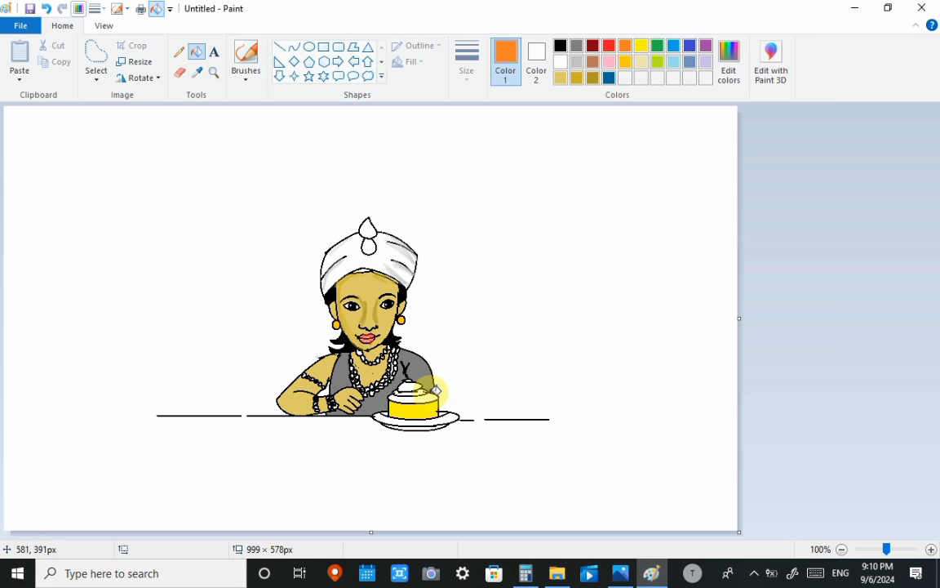
pyautogui.click(427, 396)
pyautogui.click(418, 386)
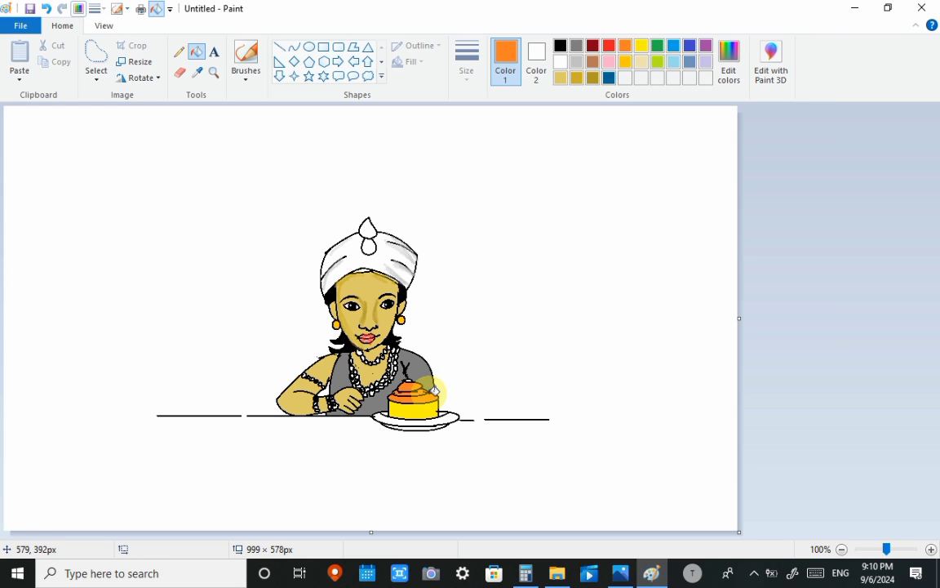
# - Try to fill the shaded head wrap with blue
pyautogui.click(674, 46)
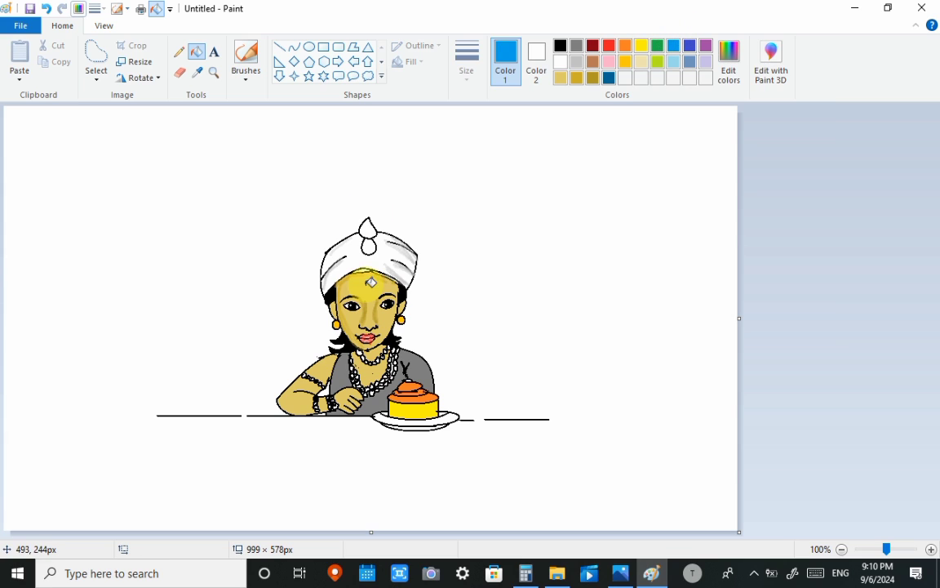
pyautogui.click(371, 256)
pyautogui.hotkey('ctrl', 'z')
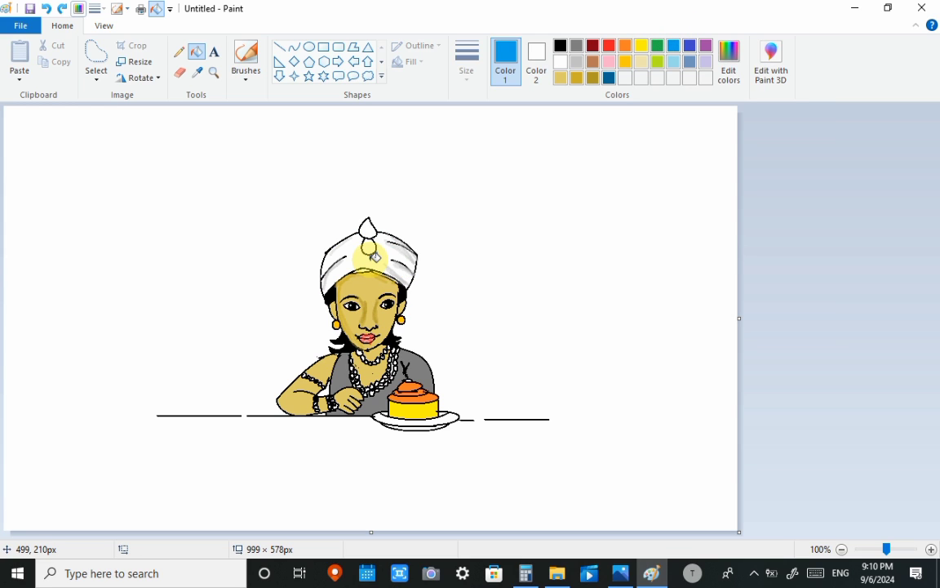
# - Undo the cake, earring, lip, face-shading and head-wrap-shading colors, back to the plain gray dress and light gold skin
pyautogui.click(561, 46)
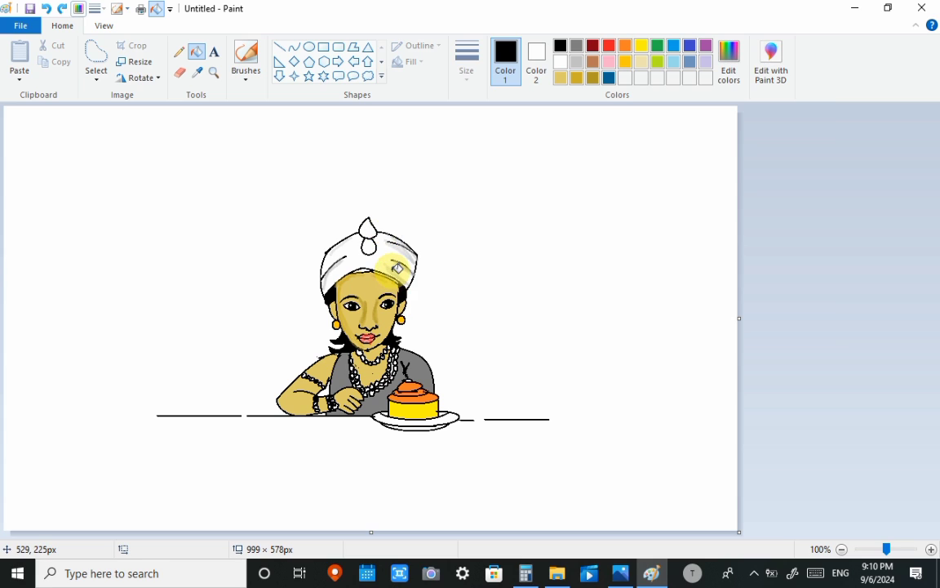
pyautogui.hotkey('ctrl', 'z')
pyautogui.hotkey('ctrl', 'z')
pyautogui.hotkey('ctrl', 'z')
pyautogui.hotkey('ctrl', 'z')
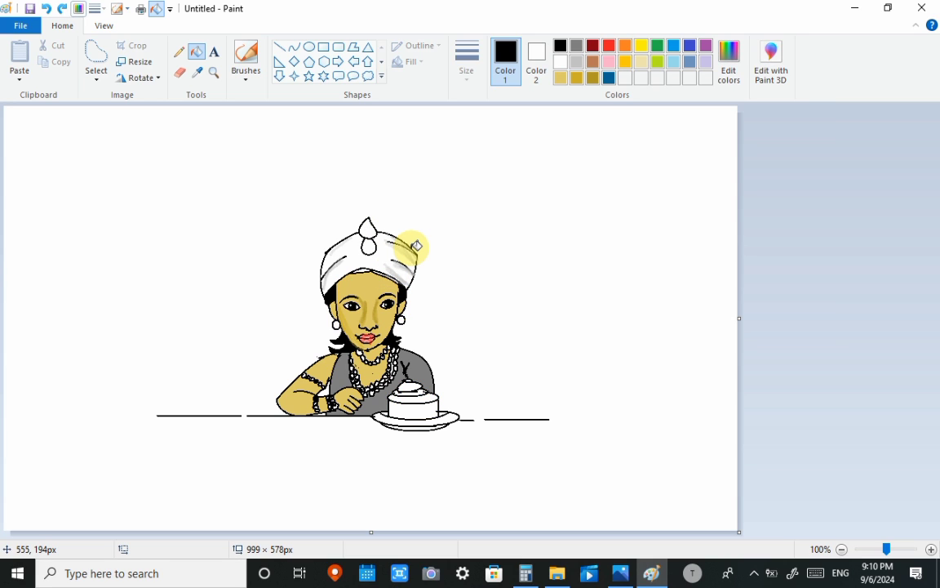
pyautogui.hotkey('ctrl', 'z')
pyautogui.hotkey('ctrl', 'z')
pyautogui.hotkey('ctrl', 'z')
pyautogui.hotkey('ctrl', 'z')
pyautogui.hotkey('ctrl', 'z')
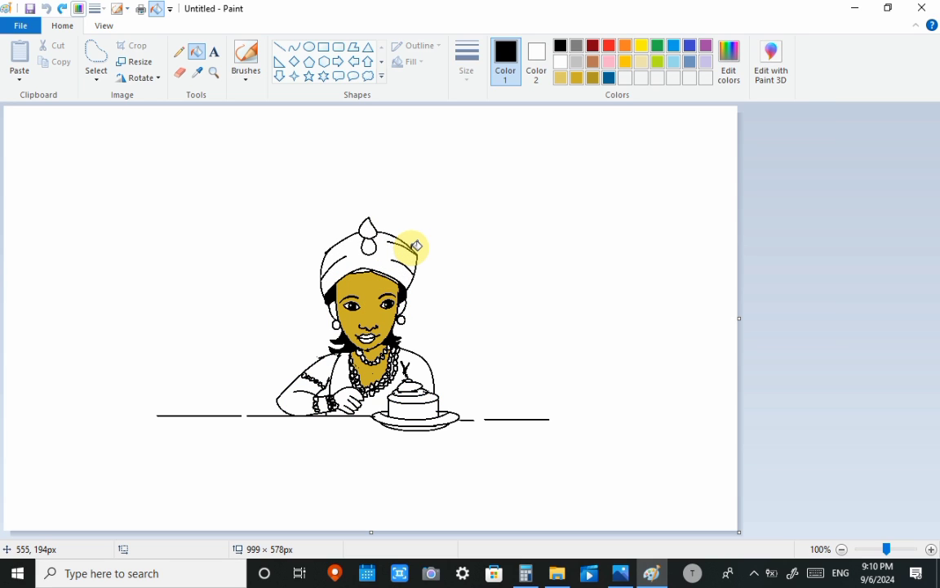
pyautogui.hotkey('ctrl', 'y')
pyautogui.hotkey('ctrl', 'y')
pyautogui.hotkey('ctrl', 'y')
pyautogui.hotkey('ctrl', 'y')
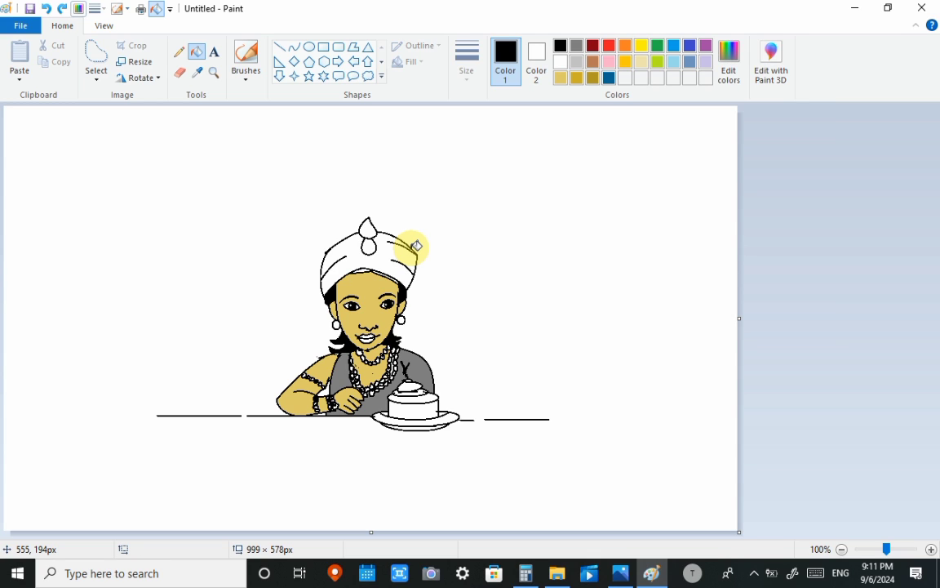
# - Fill the head wrap with blue and paint the lips red with the brush
pyautogui.click(674, 45)
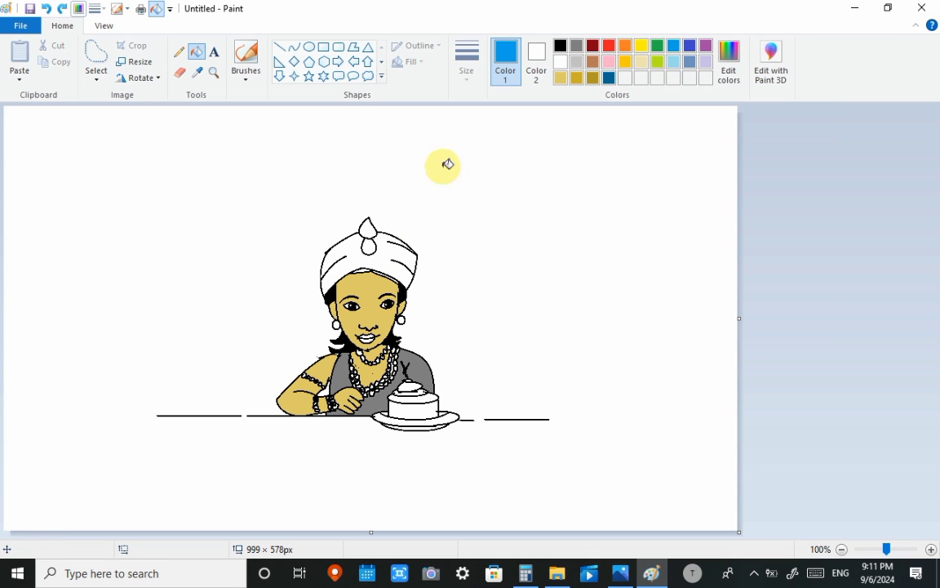
pyautogui.click(392, 260)
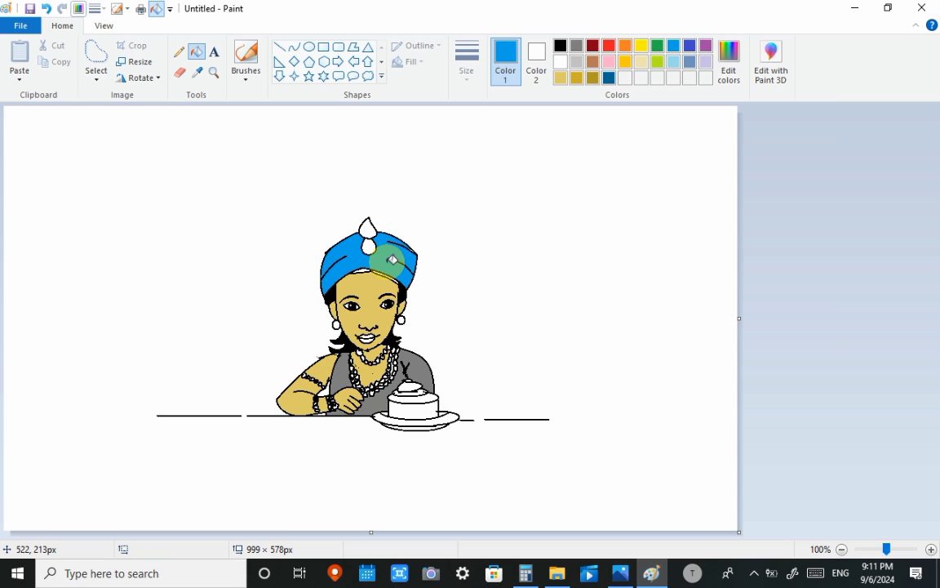
pyautogui.click(245, 55)
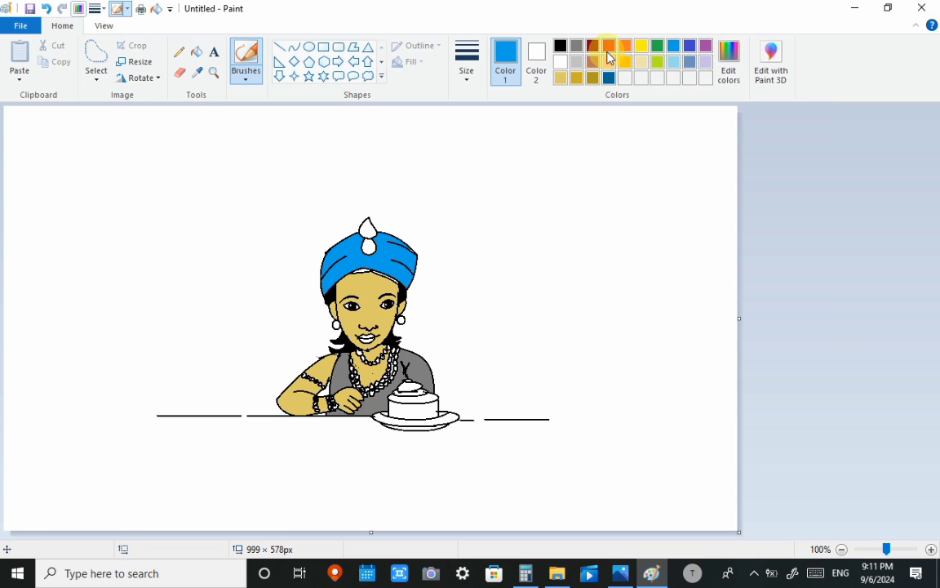
pyautogui.click(609, 46)
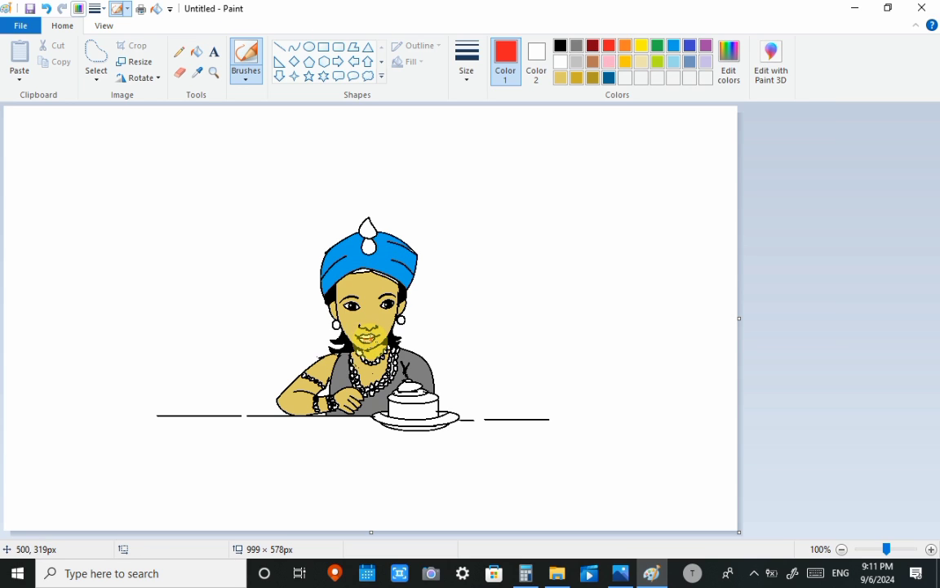
pyautogui.moveTo(372, 337); pyautogui.dragTo(367, 329)
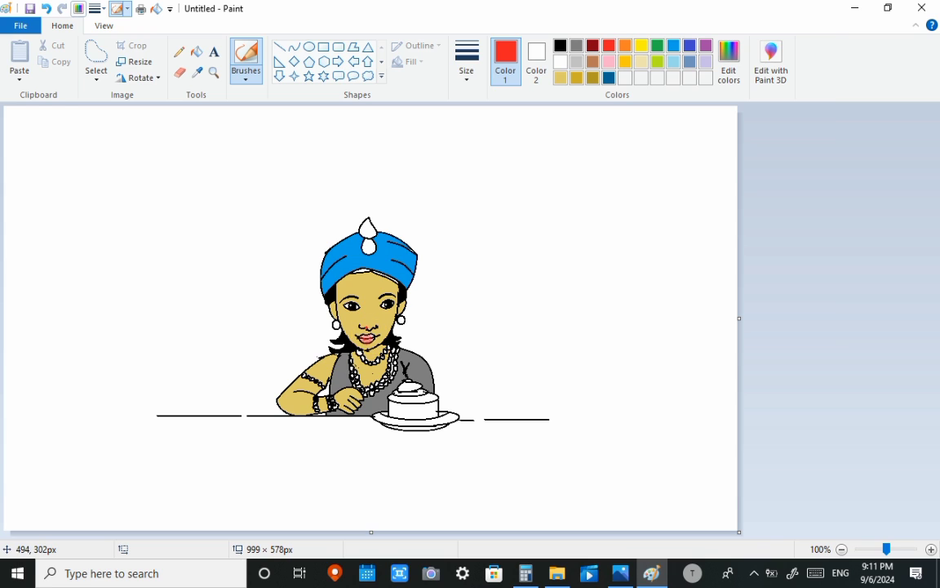
# - Fill both earrings with orange-gold and shade the edges of the face with dark gold brush strokes
pyautogui.click(625, 61)
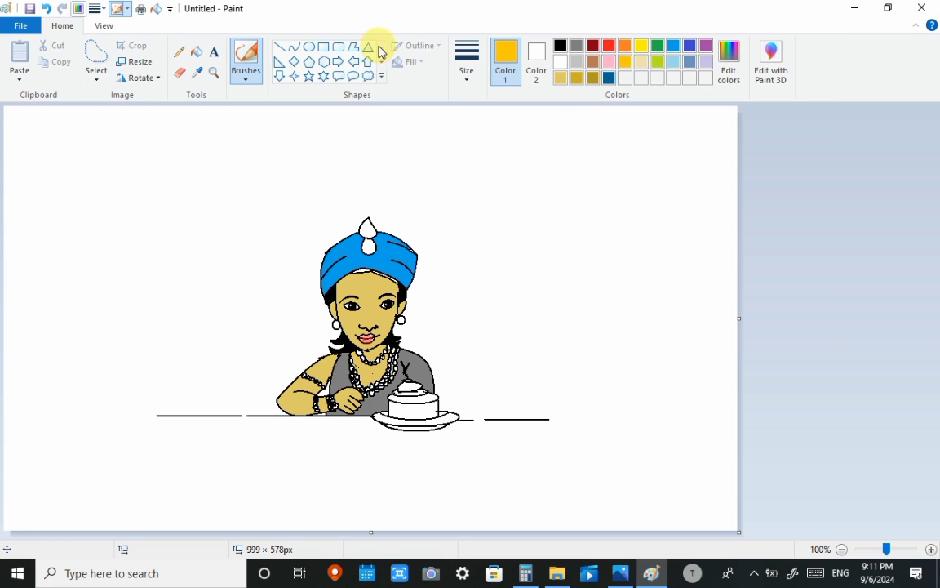
pyautogui.click(196, 53)
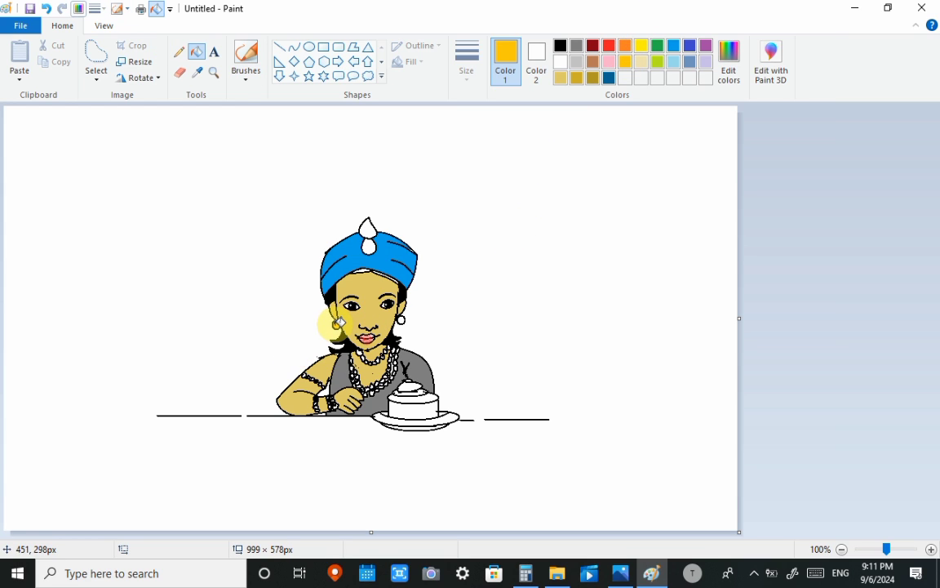
pyautogui.click(404, 320)
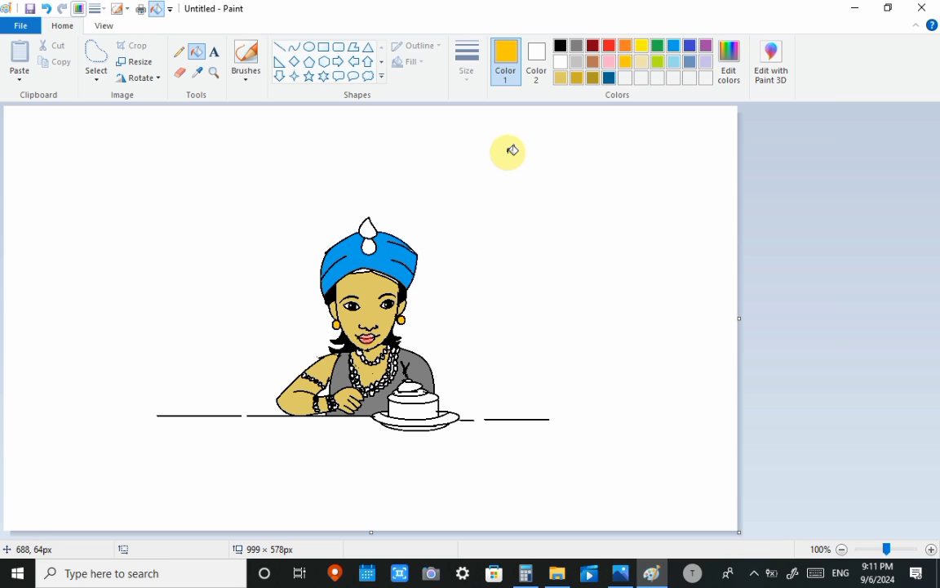
pyautogui.click(592, 77)
pyautogui.click(246, 57)
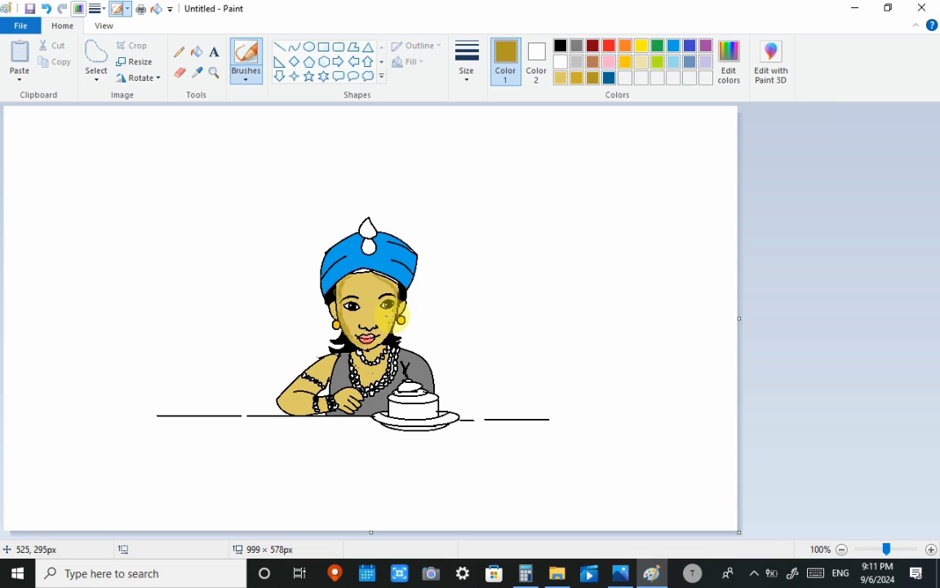
# - Mix a custom gray darker than the dress and shade the dress's edges and folds with it
pyautogui.click(576, 46)
pyautogui.click(728, 58)
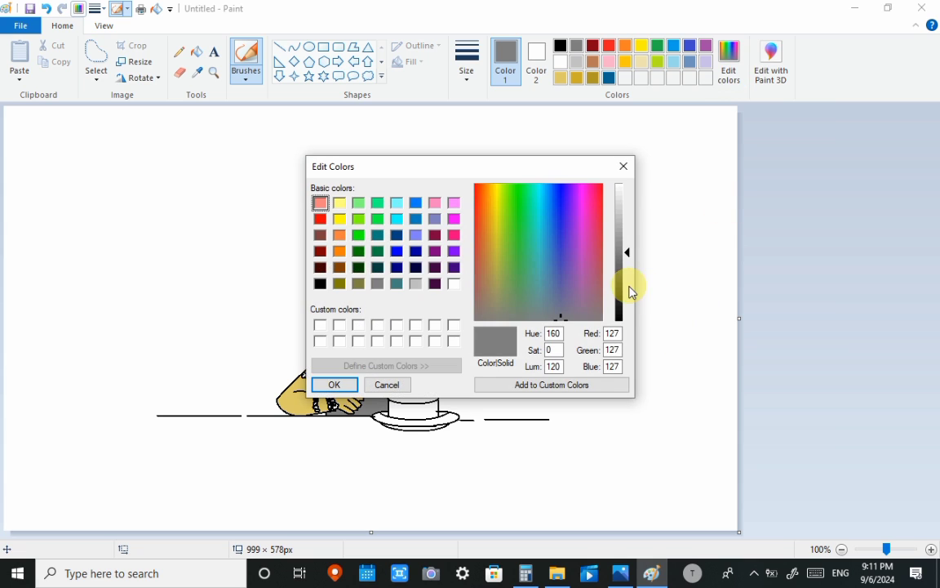
pyautogui.click(629, 276)
pyautogui.click(334, 385)
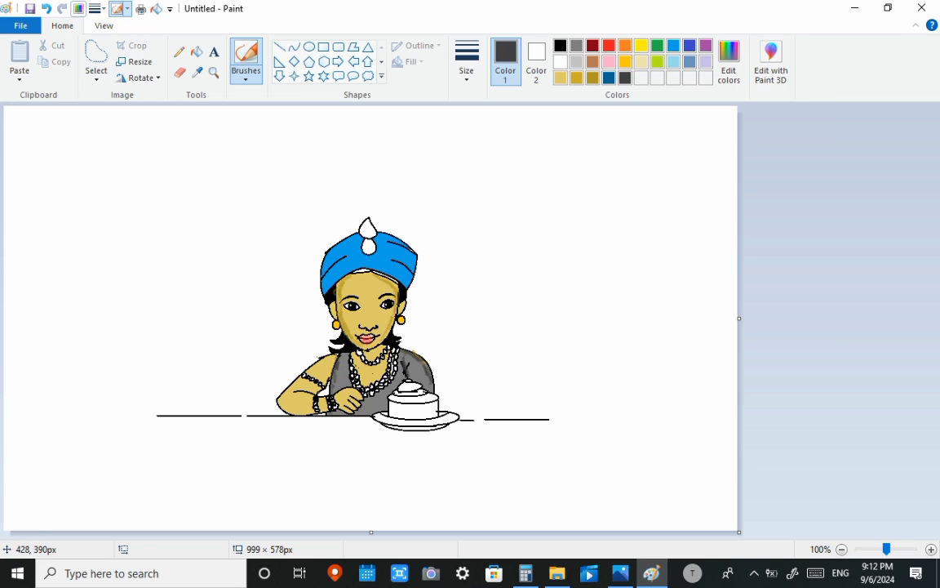
# - Shade the neck and chest with dark gold and the sides of the nose with medium gold brush strokes
pyautogui.click(592, 77)
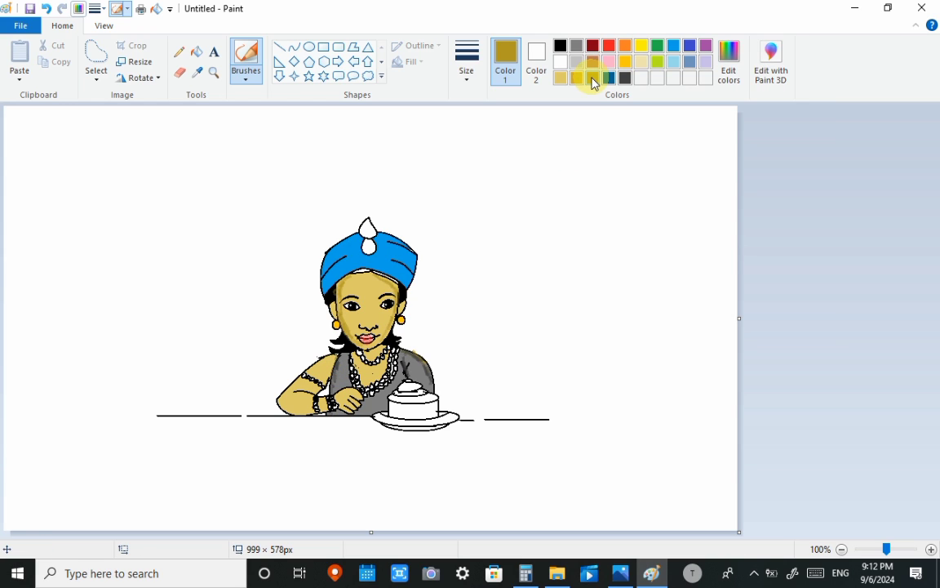
pyautogui.moveTo(351, 359); pyautogui.dragTo(393, 380)
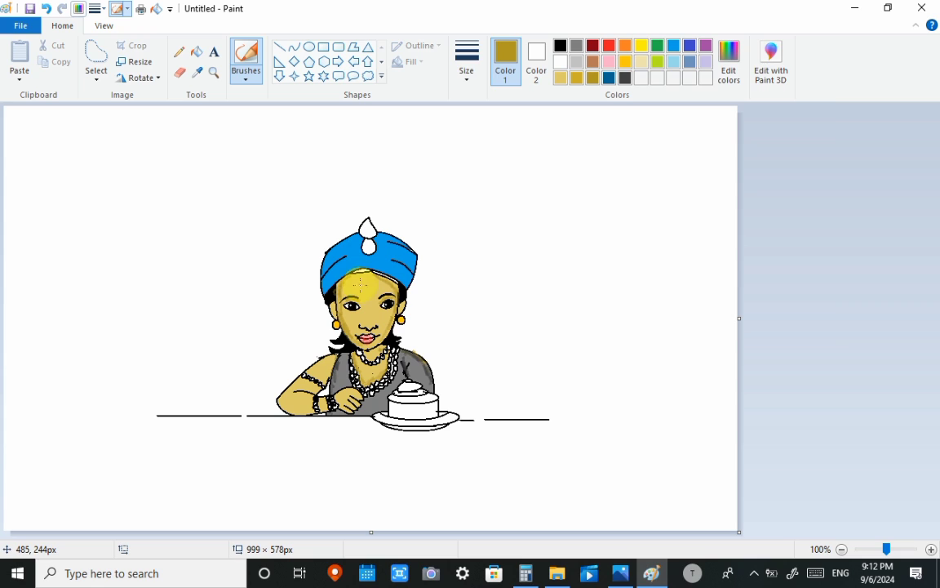
pyautogui.click(577, 77)
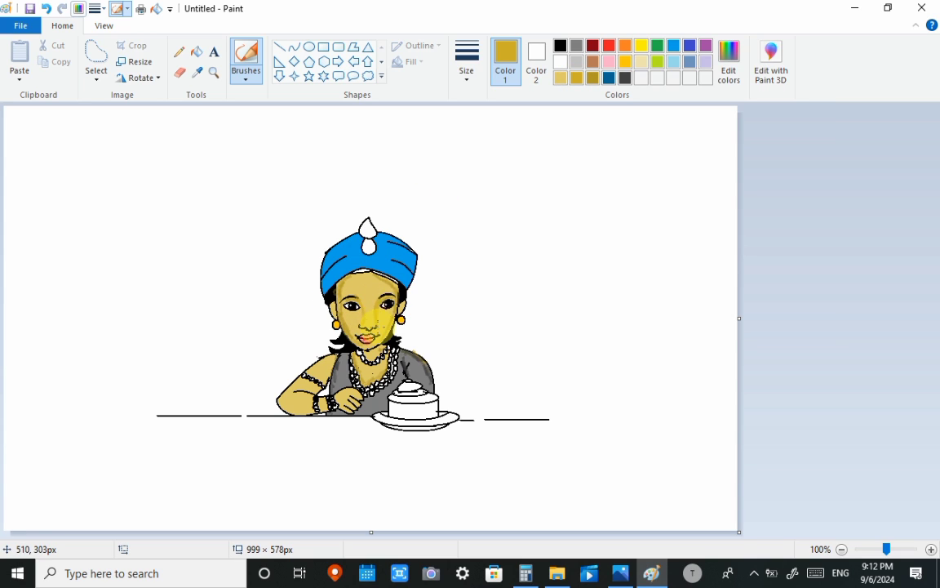
# - Color the white strip under the head wrap's front edge black and fill the side of the cake with yellow
pyautogui.click(560, 44)
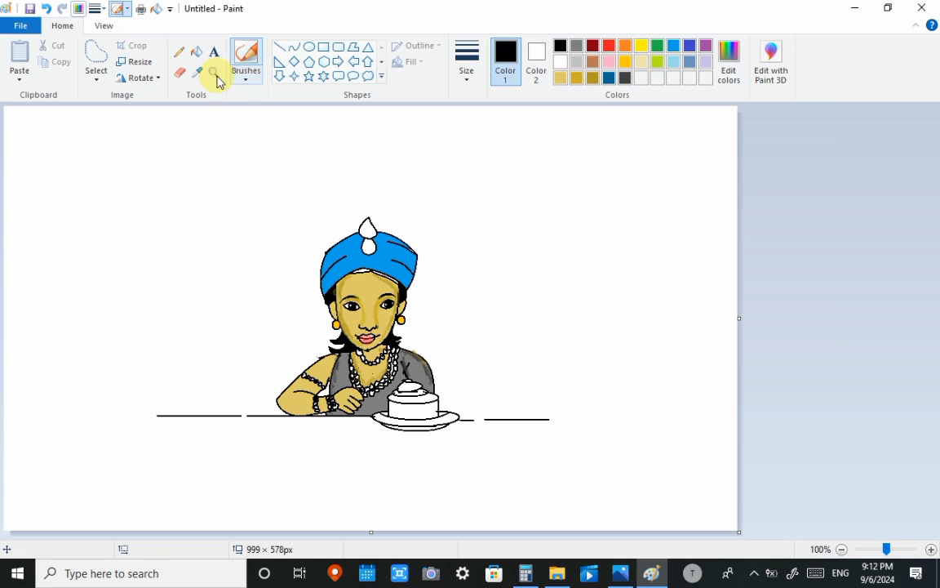
pyautogui.click(196, 51)
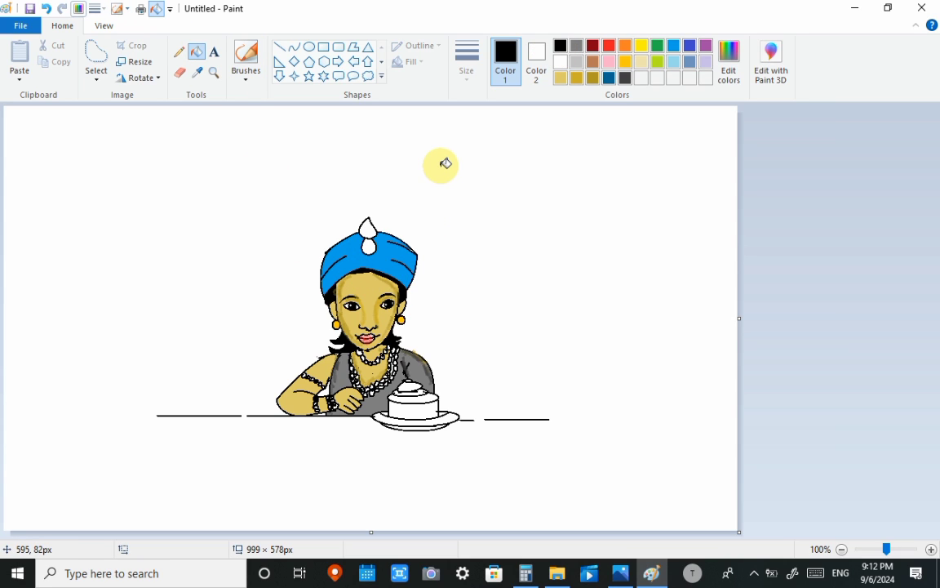
pyautogui.click(642, 45)
pyautogui.click(420, 402)
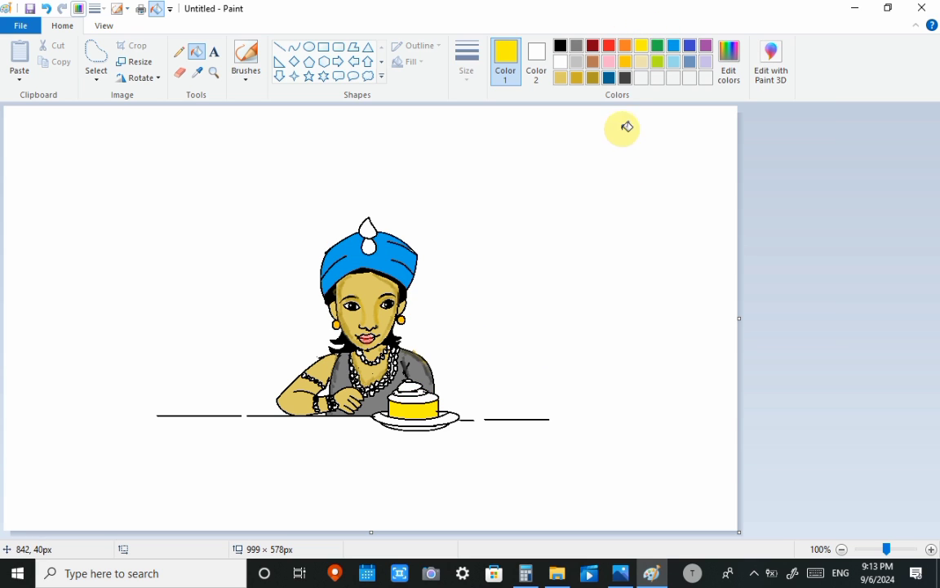
# - Fill the cake's top and topping with pink and the plate with light gray
pyautogui.click(609, 62)
pyautogui.click(430, 391)
pyautogui.hotkey('ctrl', 'z')
pyautogui.click(424, 385)
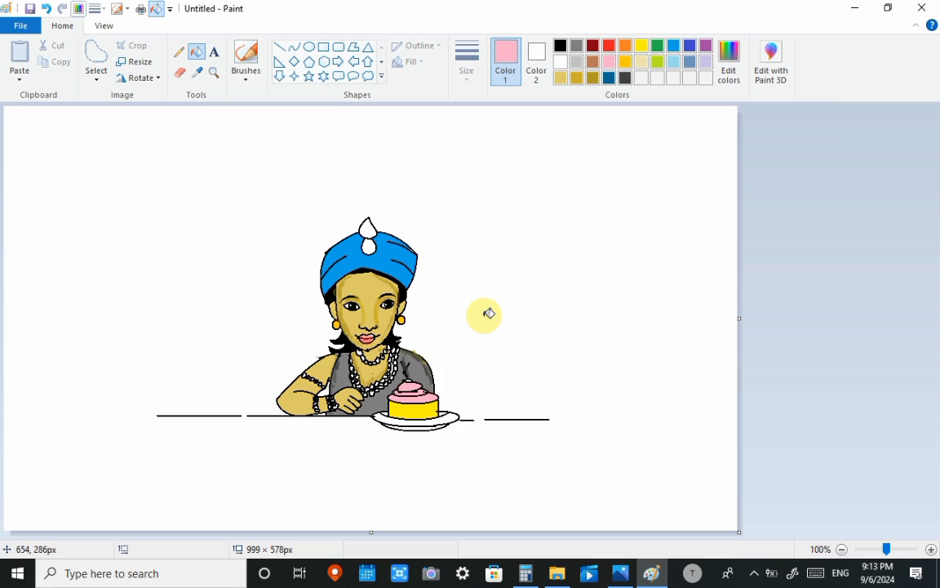
pyautogui.click(576, 61)
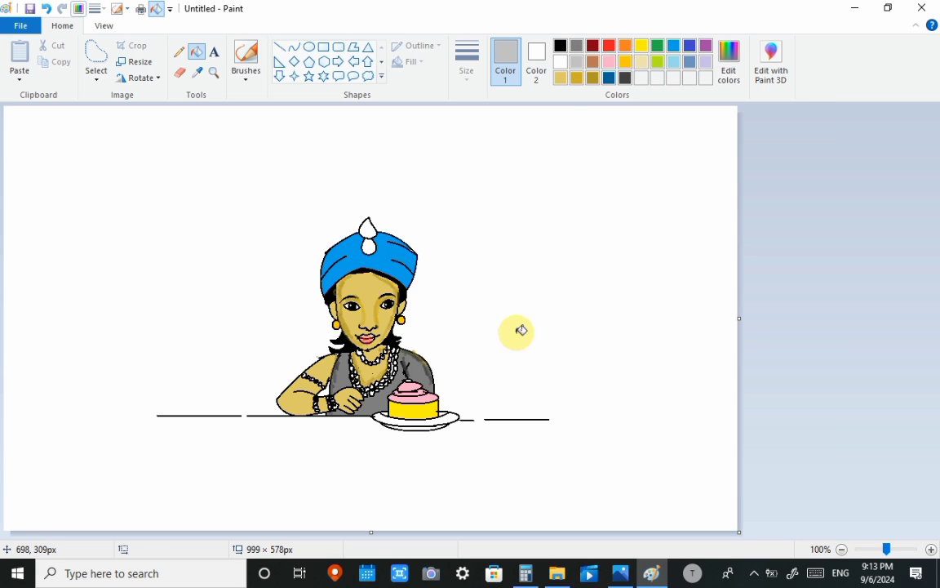
pyautogui.click(421, 430)
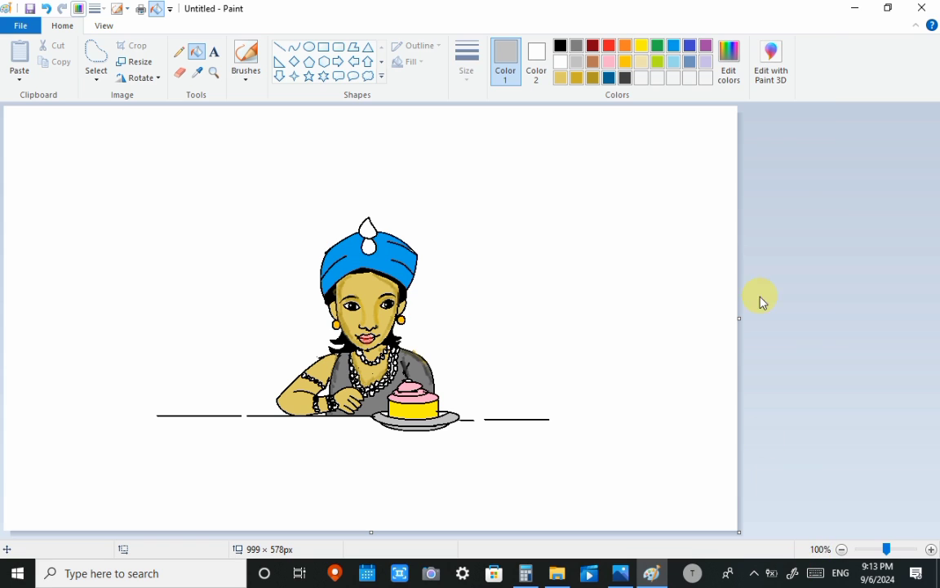
# - Draw a heart about 13 × 11 px inside the head wrap's upper drop-shaped ornament and fill it with black
pyautogui.click(382, 77)
pyautogui.click(279, 91)
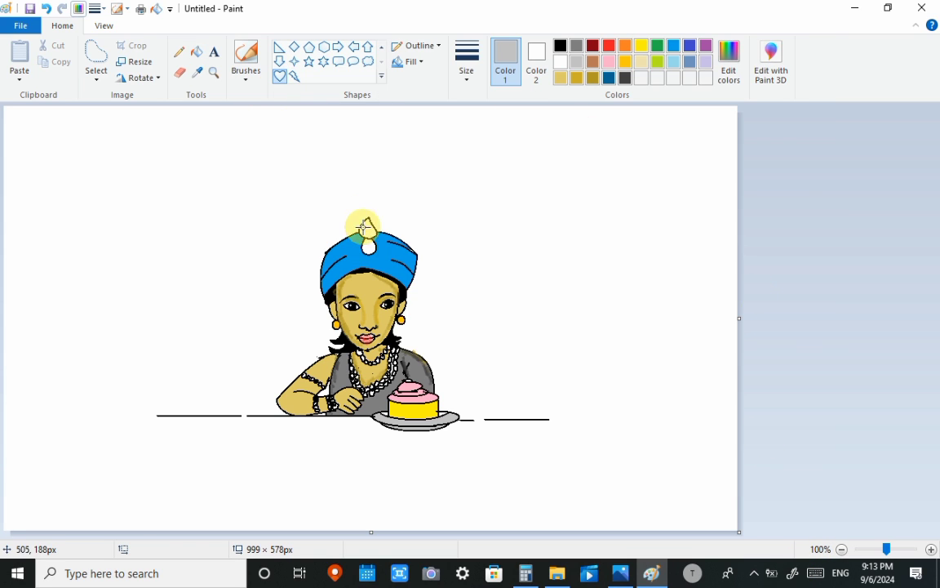
pyautogui.moveTo(363, 226); pyautogui.dragTo(372, 236)
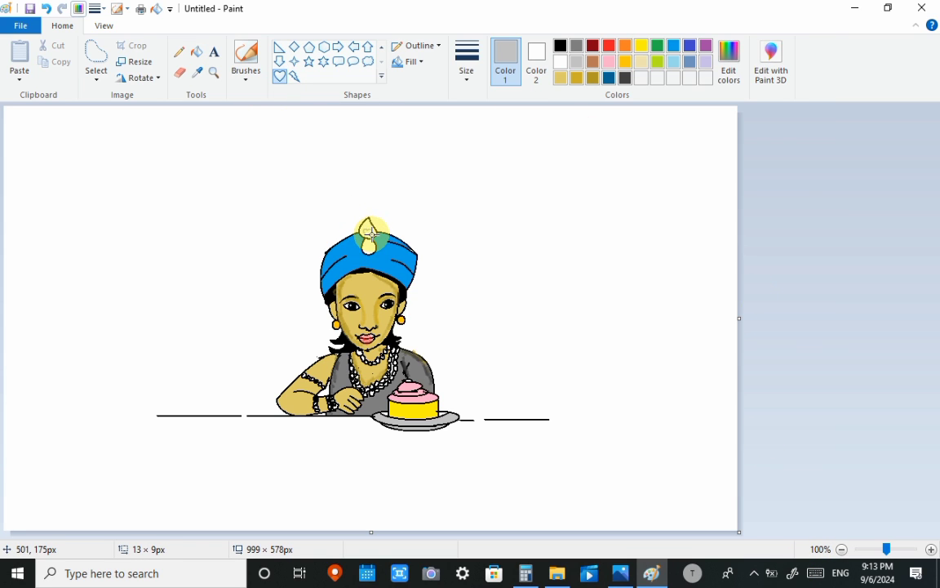
pyautogui.click(560, 45)
pyautogui.click(196, 51)
pyautogui.click(368, 231)
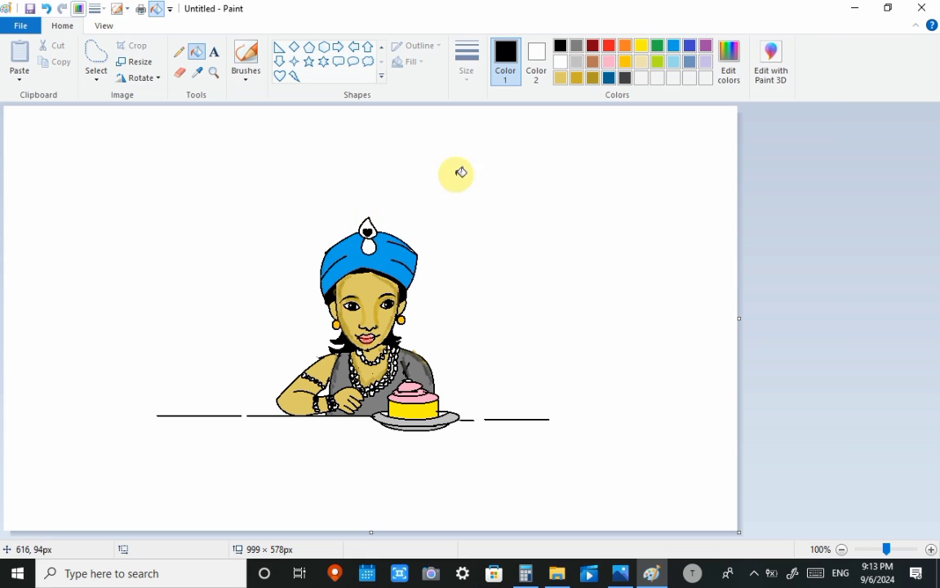